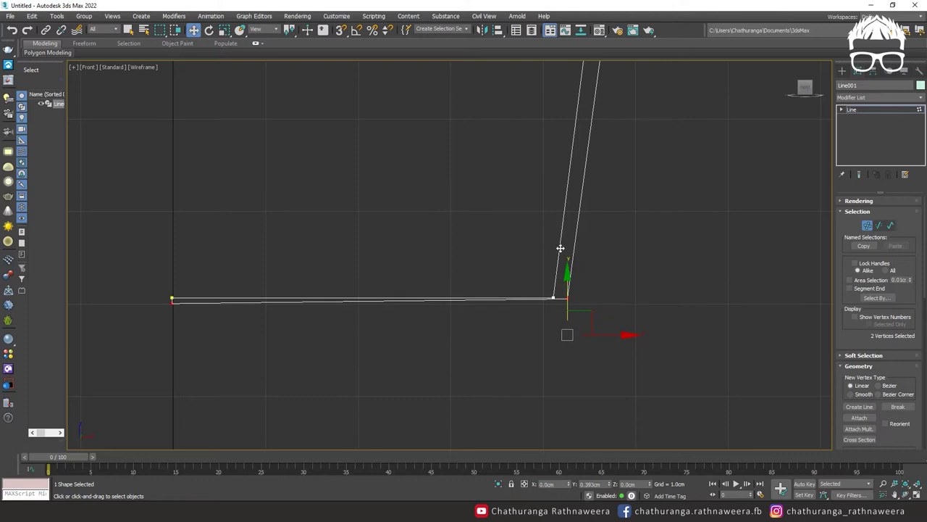
Raise the two outer base vertices close to the inner base line and fine-tune the profile's outer bottom corner vertex.
drag(560, 247, 558, 248)
click(548, 319)
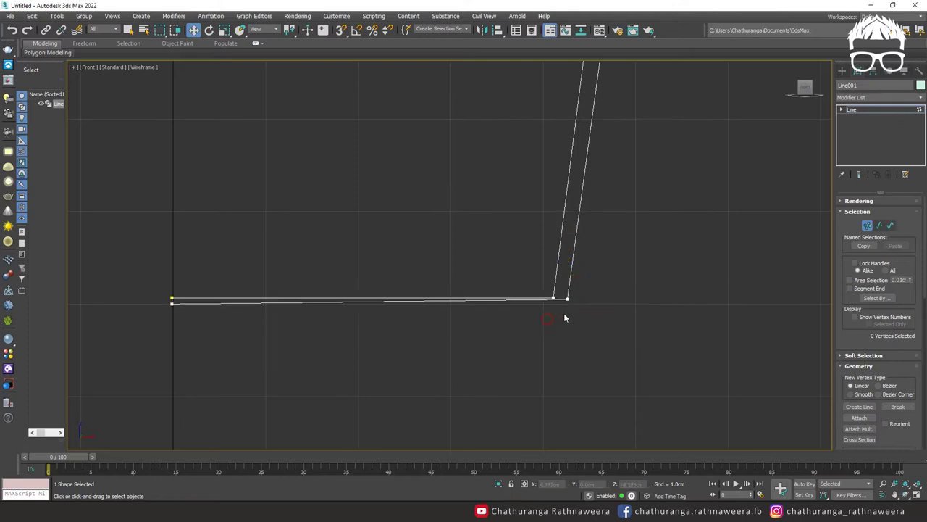
click(567, 300)
drag(584, 287, 586, 287)
Move the outer vertex at the base of the rim closer to the inner wall line to thin the cup wall.
middle_drag(616, 174, 505, 425)
middle_drag(588, 138, 533, 406)
middle_drag(569, 166, 547, 391)
drag(553, 292, 552, 292)
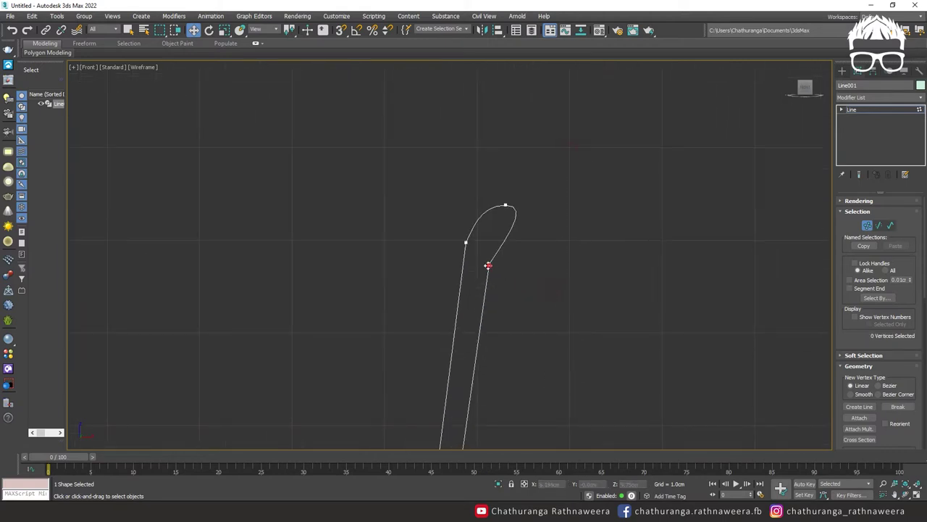
click(489, 265)
drag(510, 246, 500, 232)
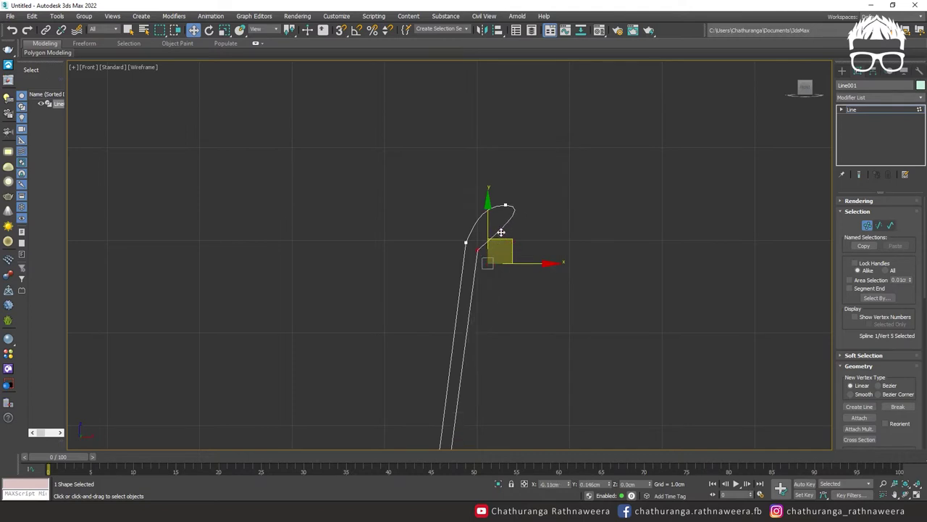
scroll(478, 217, up, 4)
drag(511, 339, 475, 313)
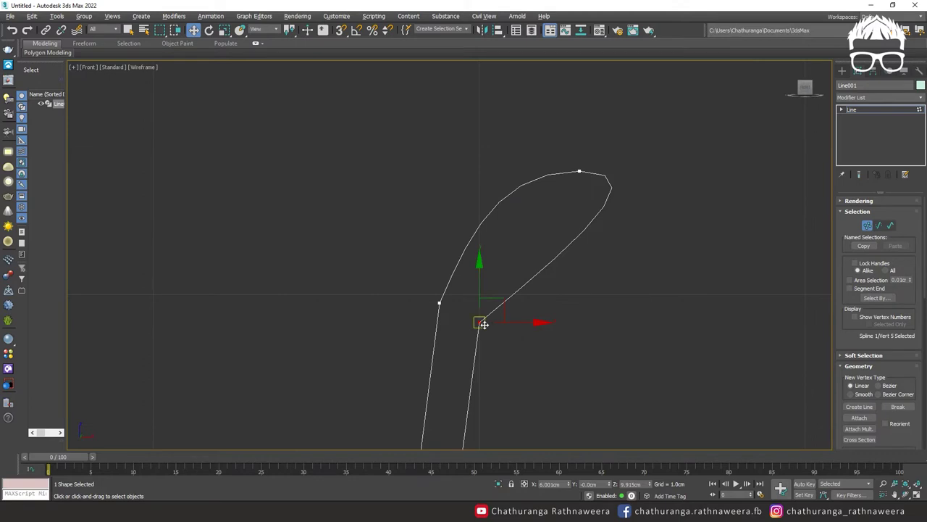
Set the outer rim-base vertex to Bezier Corner and the inner rim-base vertex to Bezier.
right_click(479, 322)
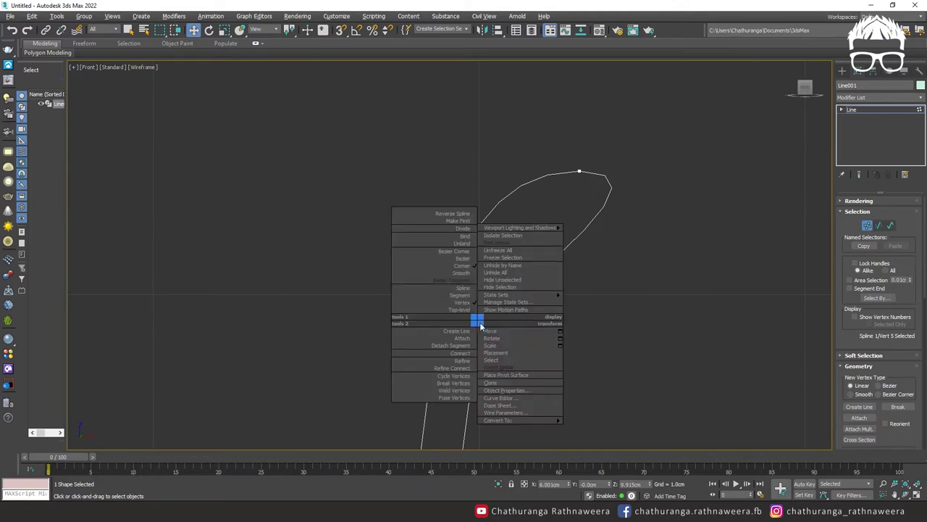
click(451, 257)
drag(449, 310, 447, 308)
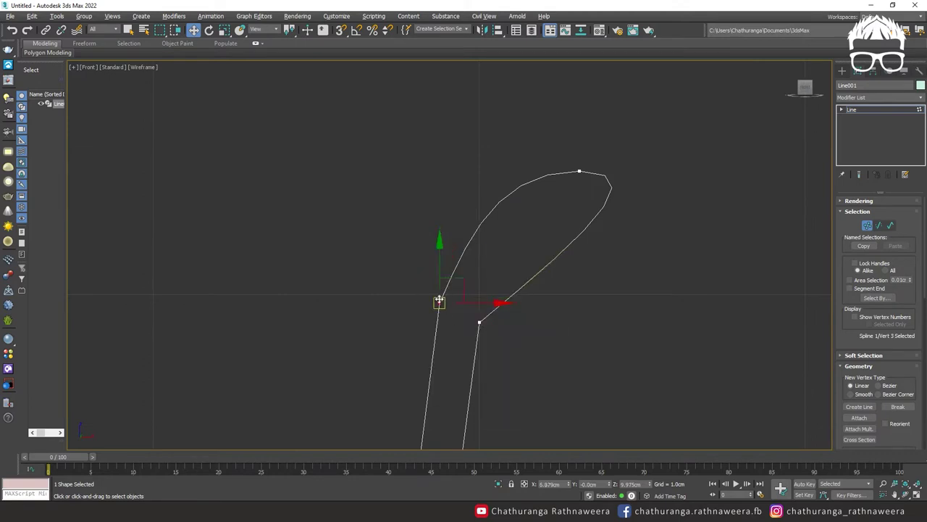
right_click(435, 295)
click(420, 235)
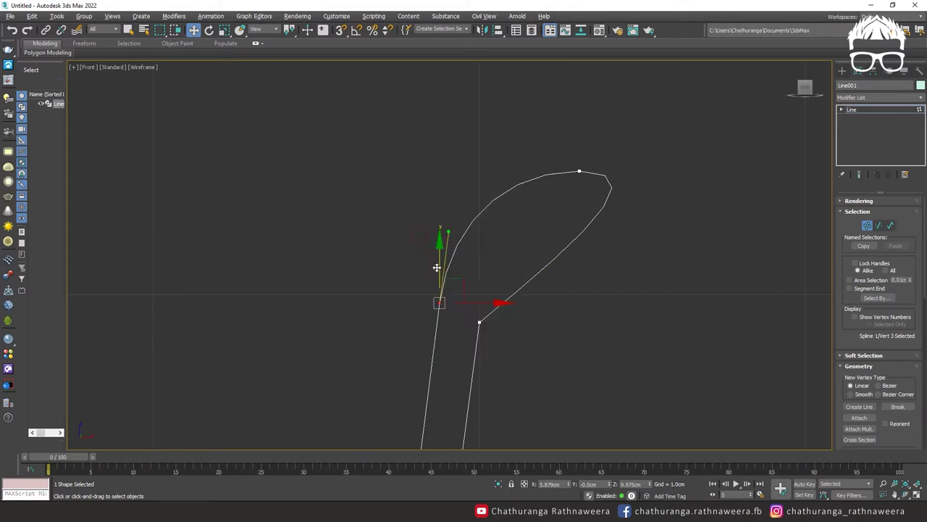
Try to change the outer rim-base vertex from Bezier Corner to Bezier.
click(478, 322)
right_click(478, 319)
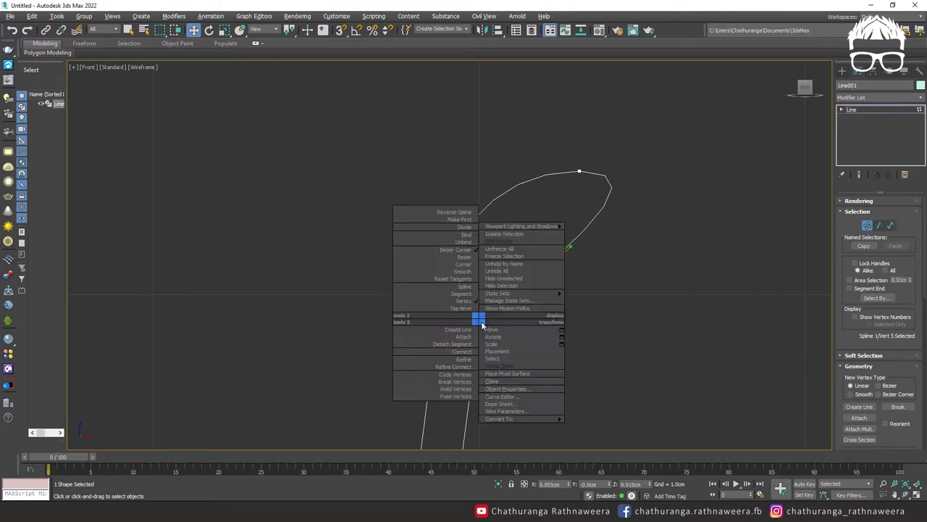
click(465, 258)
middle_drag(441, 383, 501, 278)
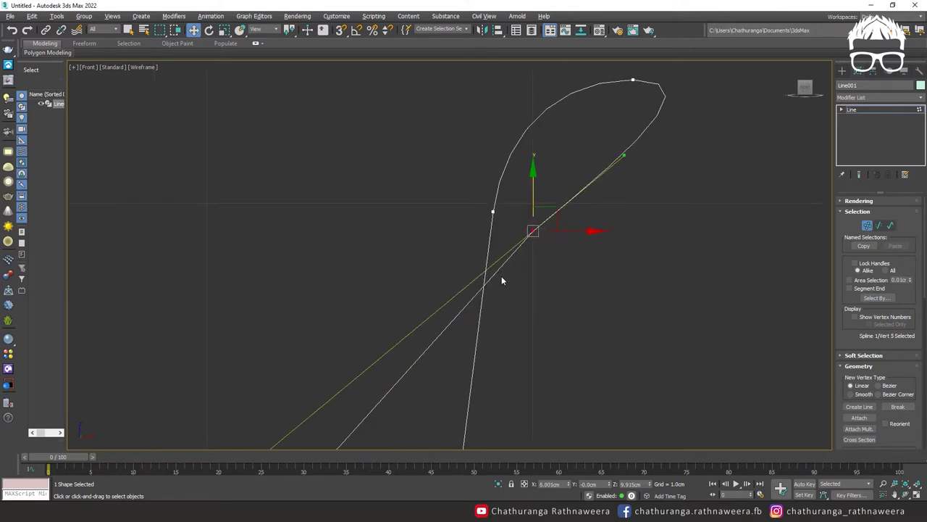
Convert the rim's top vertex to Bezier Corner and move it down and inward to shorten the lip.
click(631, 76)
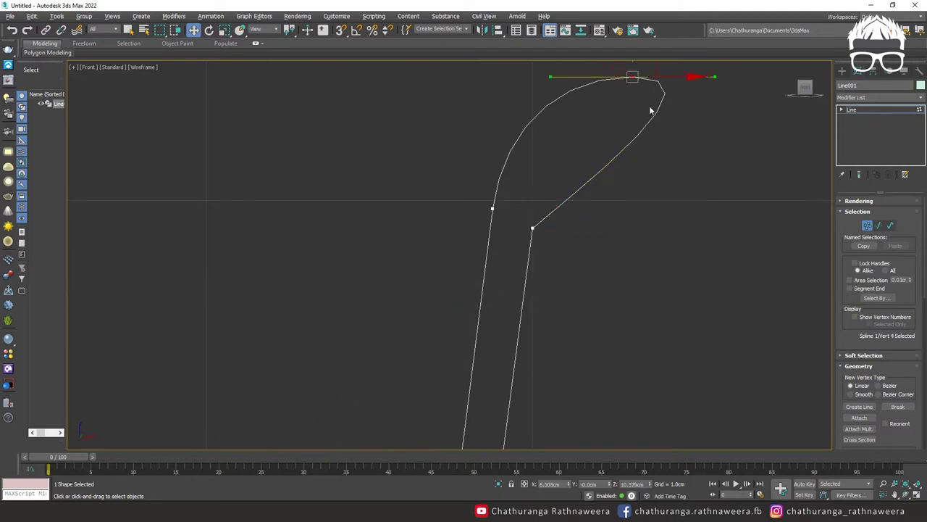
right_click(629, 77)
middle_drag(626, 281, 598, 387)
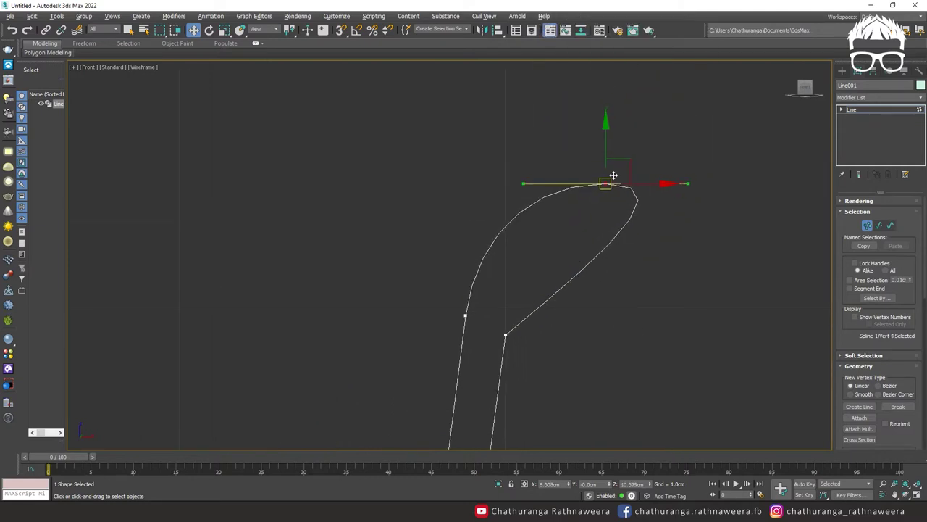
right_click(604, 186)
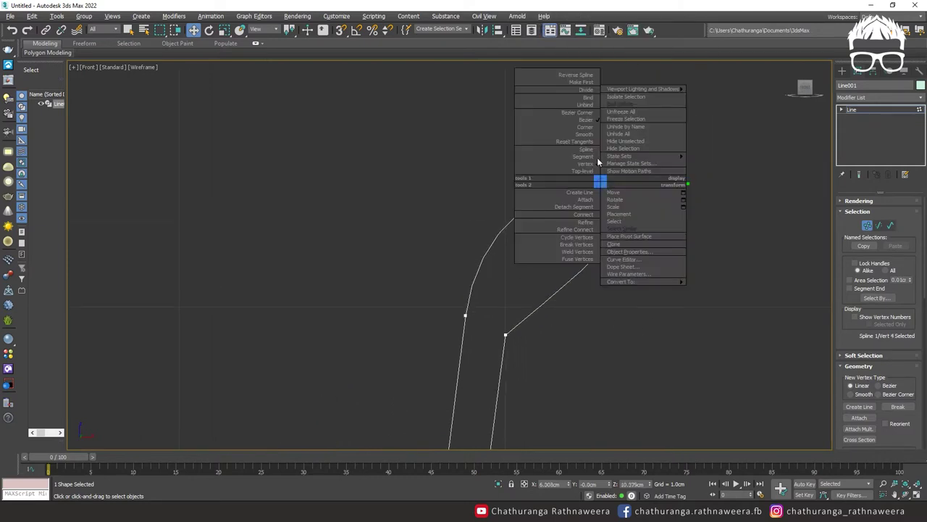
click(587, 115)
drag(625, 169, 571, 187)
Lower the tangent handle of the outer rim-base vertex to round the lip's underside, leaving the vertices deselected.
click(505, 335)
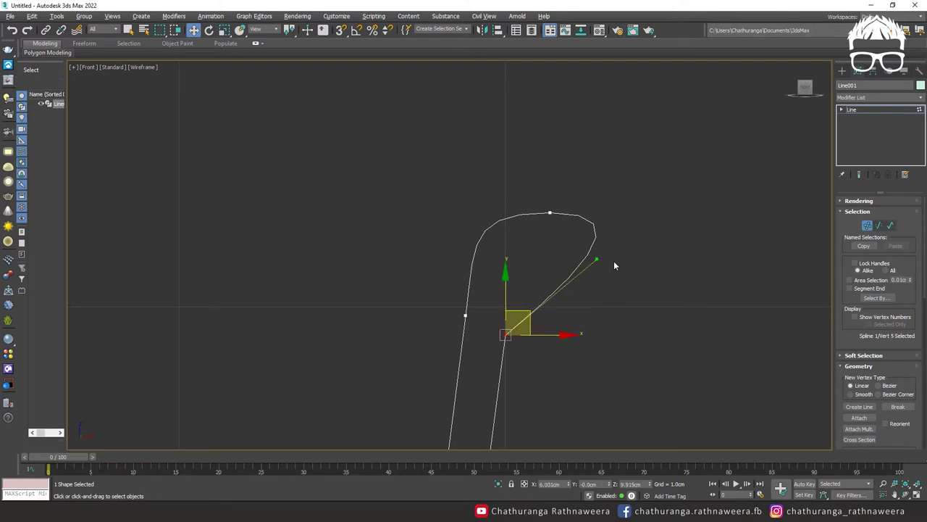
drag(597, 258, 584, 331)
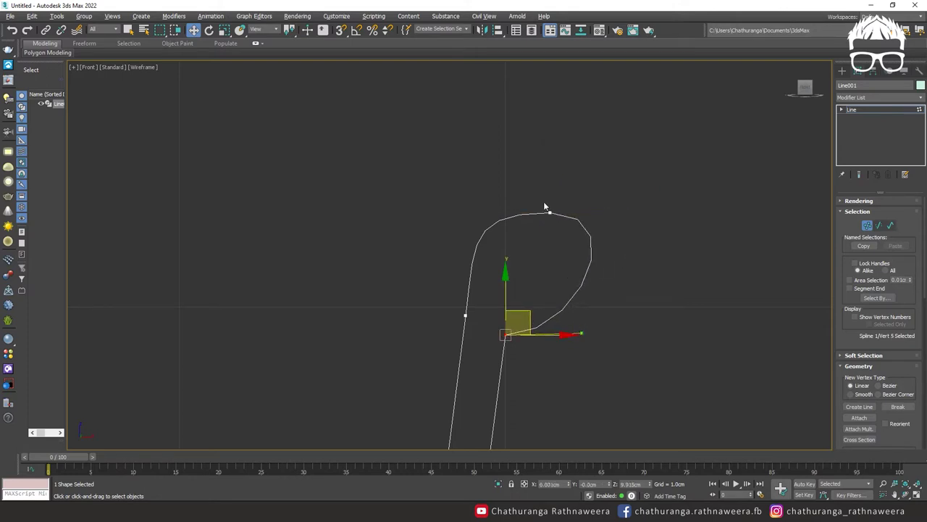
click(549, 212)
drag(570, 190, 562, 183)
scroll(578, 305, down, 4)
middle_drag(575, 321, 605, 186)
key(ctrl+z)
scroll(587, 356, down, 2)
middle_drag(587, 355, 569, 319)
scroll(569, 314, up, 5)
middle_drag(559, 285, 554, 347)
middle_drag(582, 272, 583, 298)
click(617, 231)
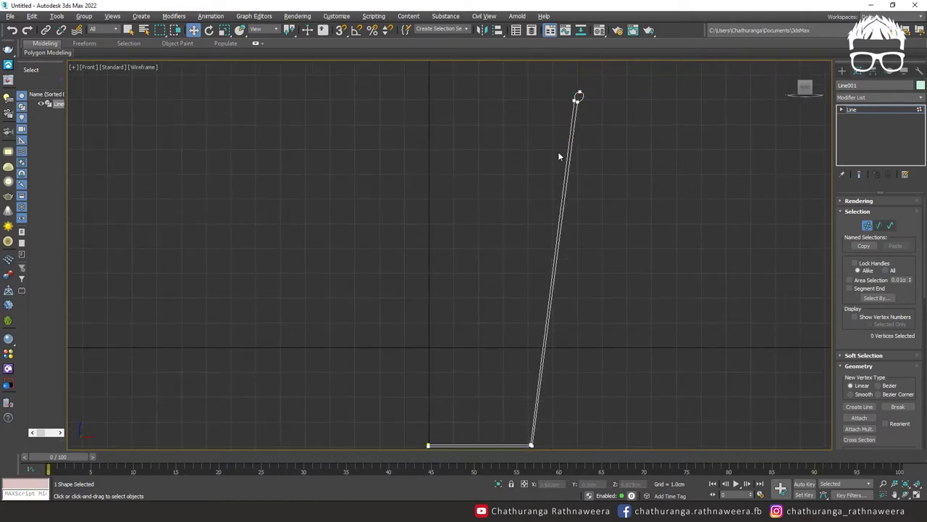
Leave vertex editing and maximize the Perspective viewport with the whole profile line in view.
click(842, 71)
key(alt+w)
middle_click(669, 295)
key(alt+w)
alt+middle_drag(630, 338, 607, 308)
scroll(607, 310, down, 4)
alt+middle_drag(610, 354, 628, 292)
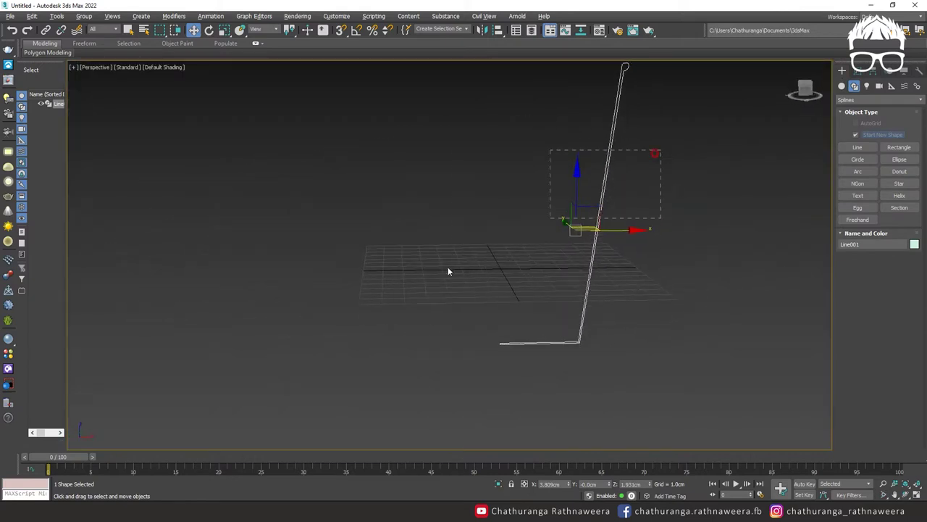
middle_drag(776, 111, 746, 191)
Apply a Lathe modifier to the profile line.
click(859, 72)
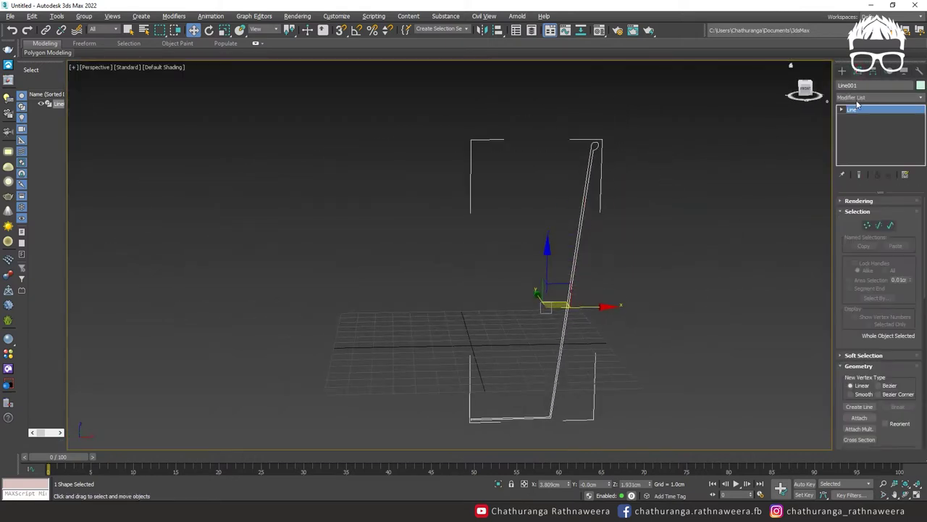
click(855, 98)
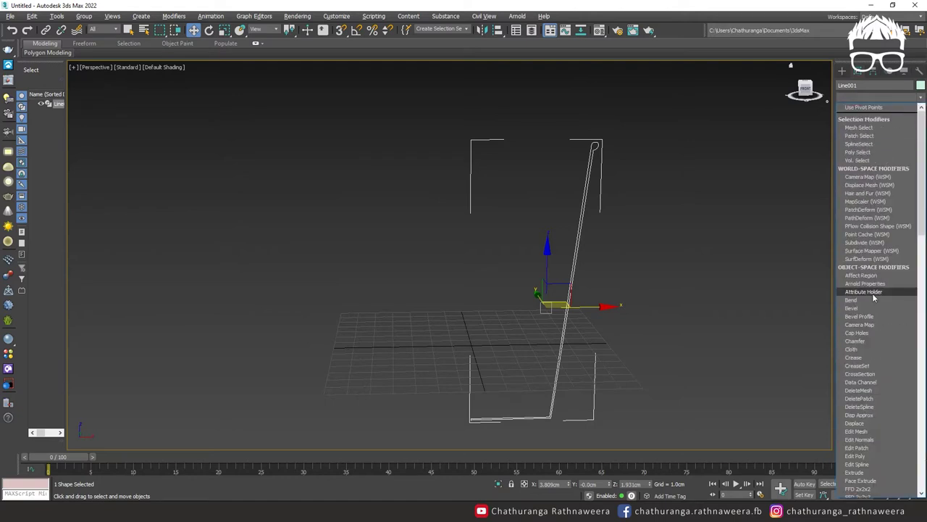
key(l)
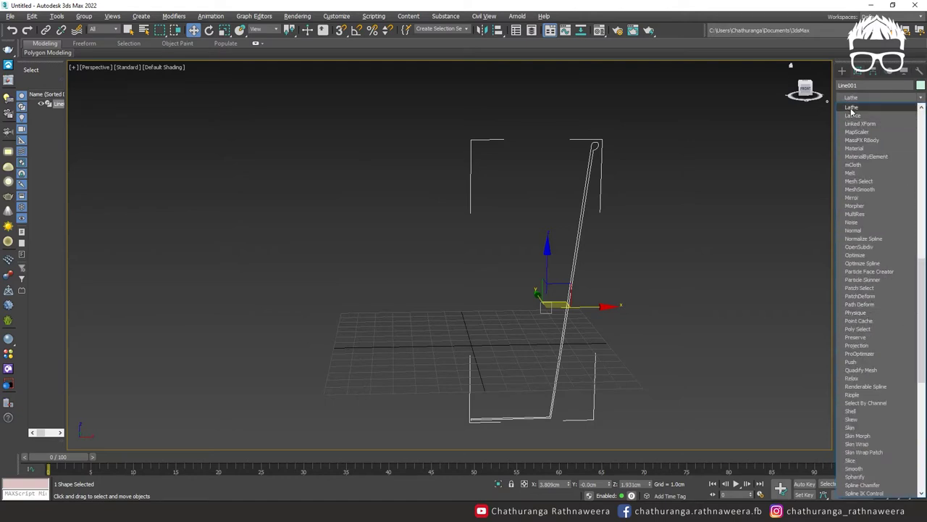
click(852, 109)
middle_drag(620, 332, 579, 277)
Turn the Lathe modifier off to inspect the profile and its revolve axis, and turn it back on.
click(842, 109)
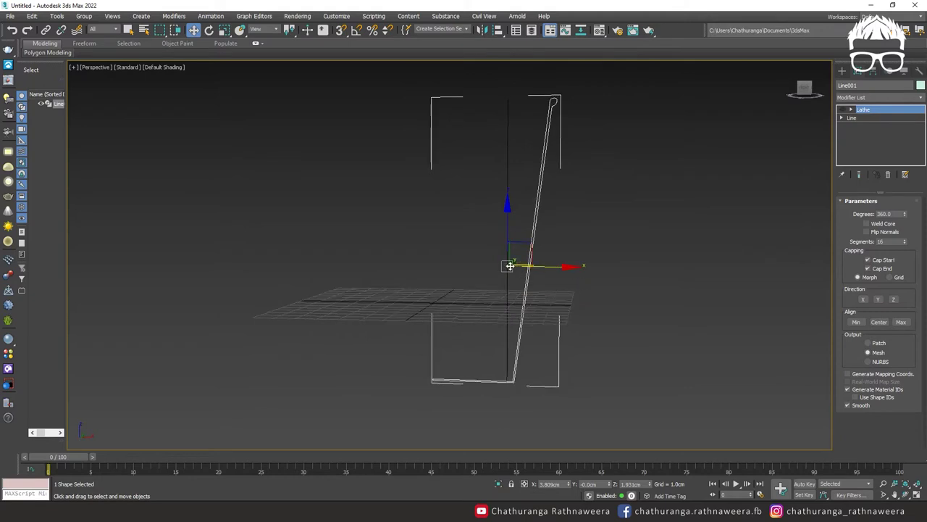
alt+middle_drag(522, 258, 530, 261)
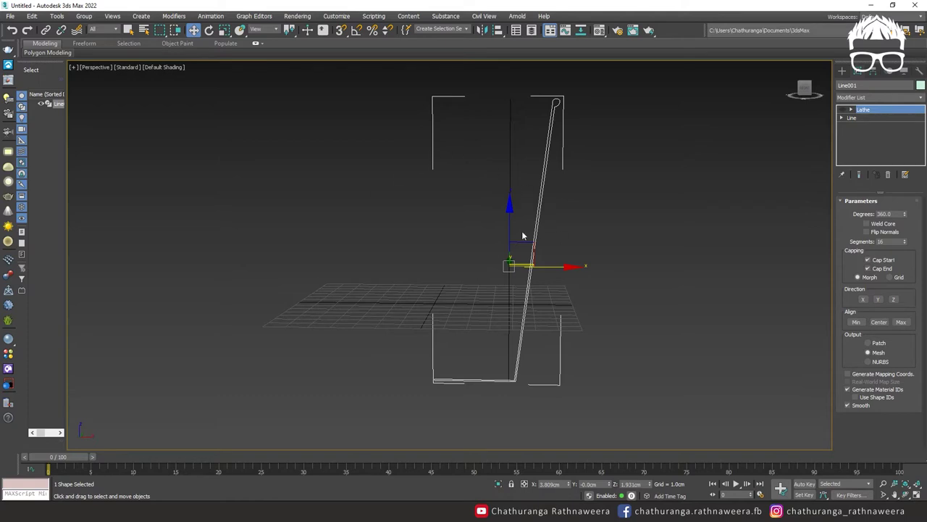
click(843, 110)
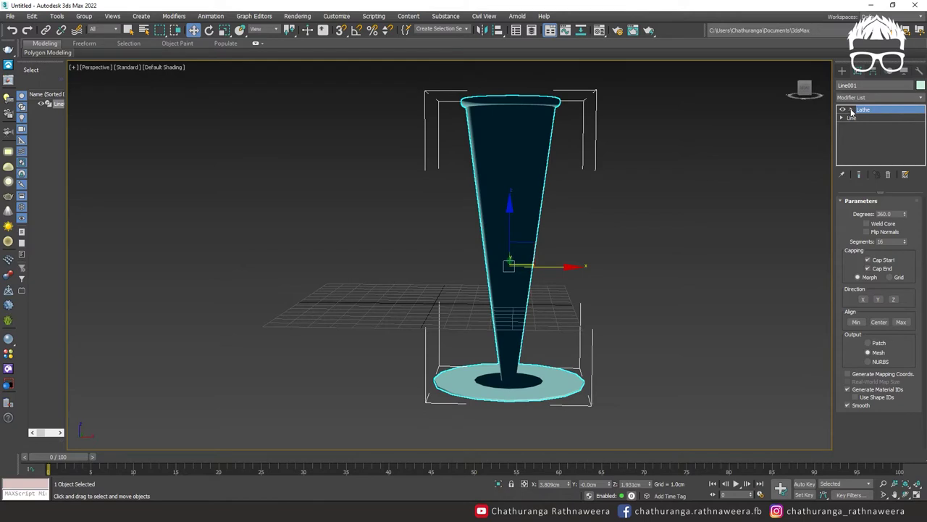
Move the Lathe axis along X to the inner end of the base line so the profile forms a closed-bottom cup.
click(851, 110)
click(867, 118)
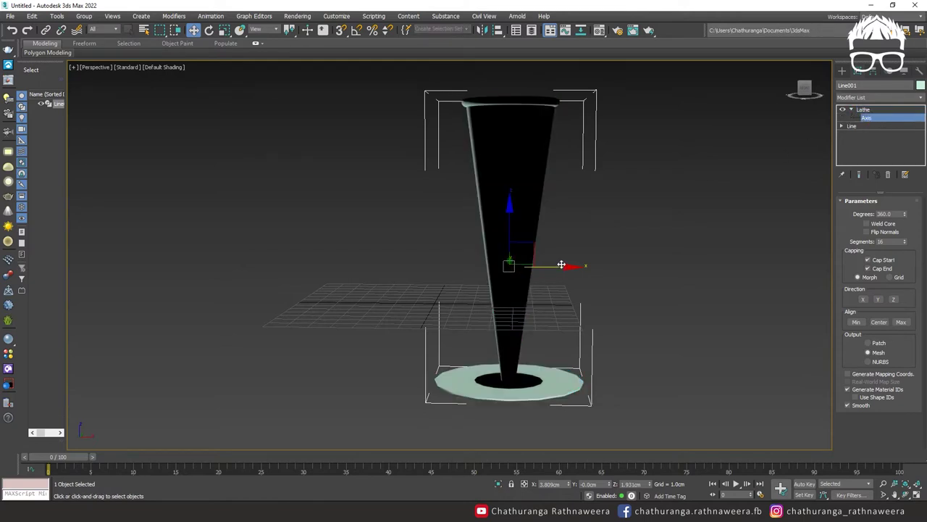
drag(568, 265, 493, 270)
mouse_move(493, 269)
alt+middle_down()
mouse_move(548, 323)
mouse_move(543, 311)
alt+middle_up()
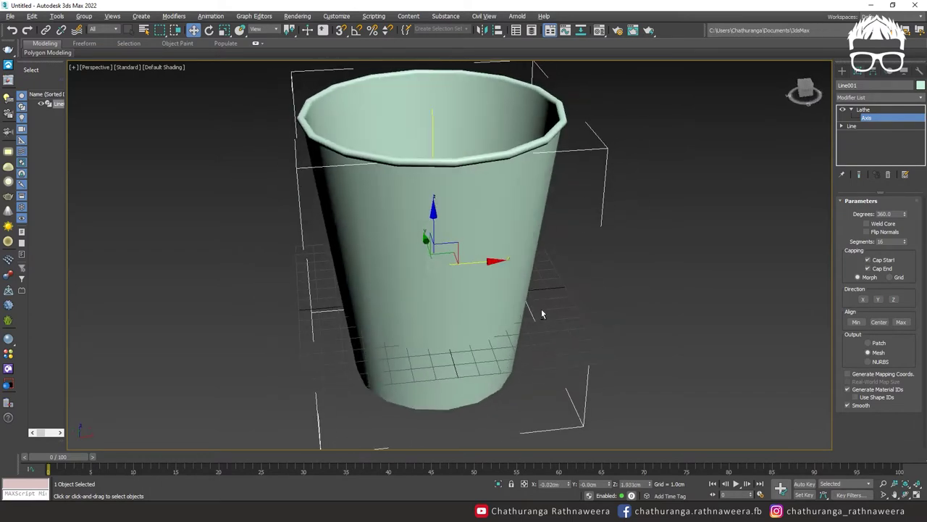
Raise the cup so its base sits on the grid, and bring up its modifier stack with the Lathe entry collapsed.
key(alt+w)
key(alt+w)
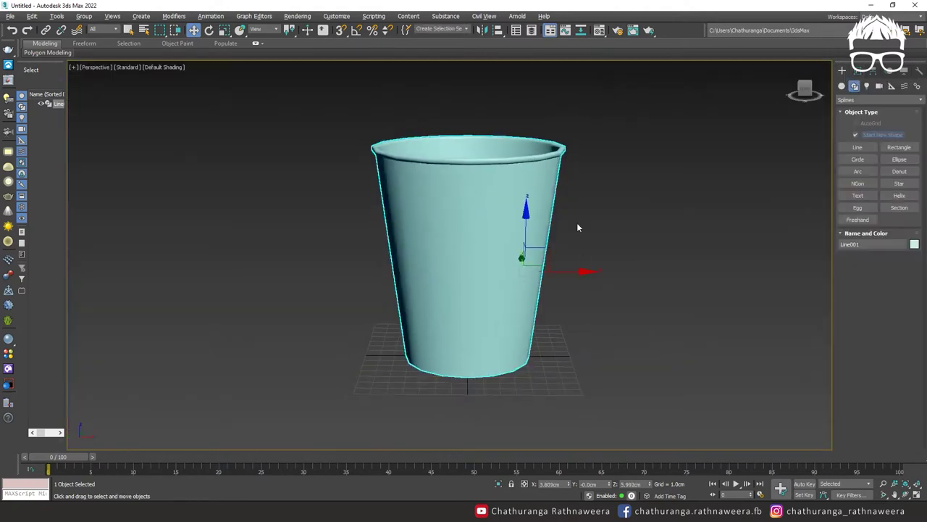
click(857, 70)
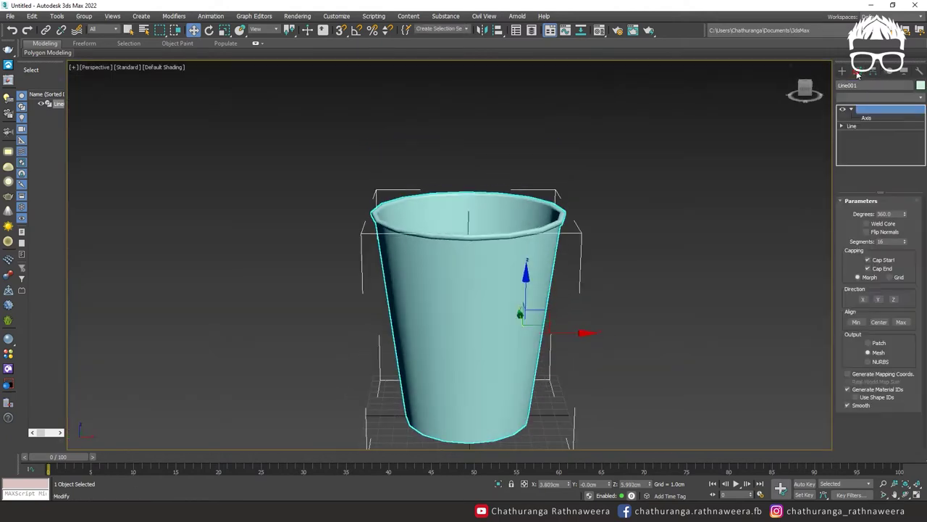
click(869, 126)
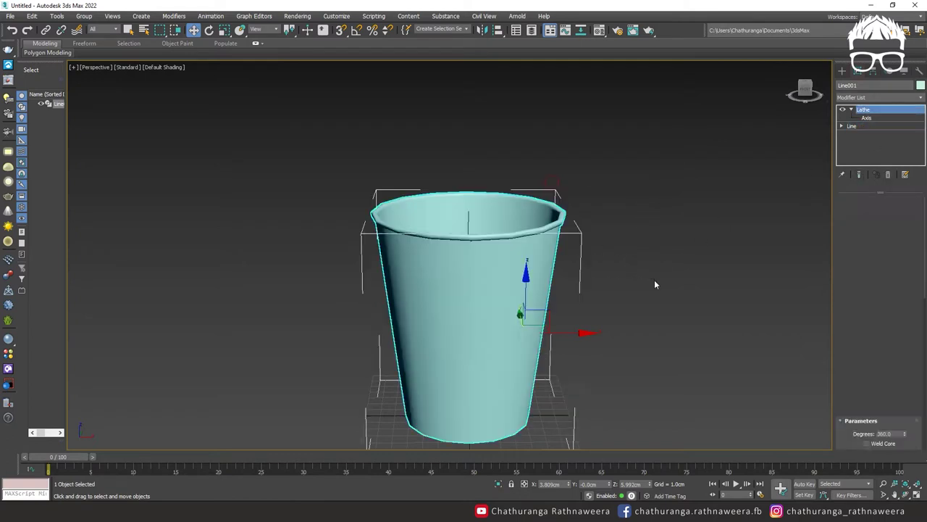
click(851, 109)
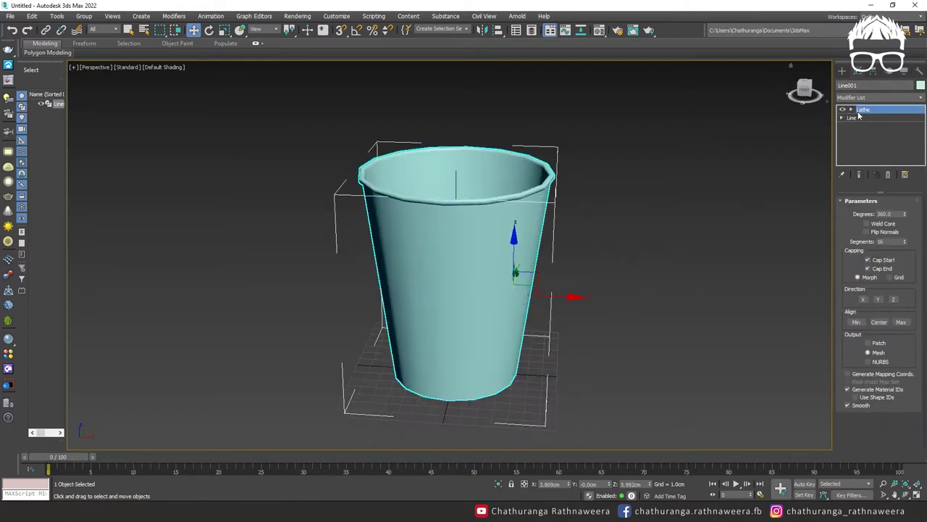
Compare the Line and Lathe levels of the stack and enable Show End Result while the Line level is active.
click(852, 118)
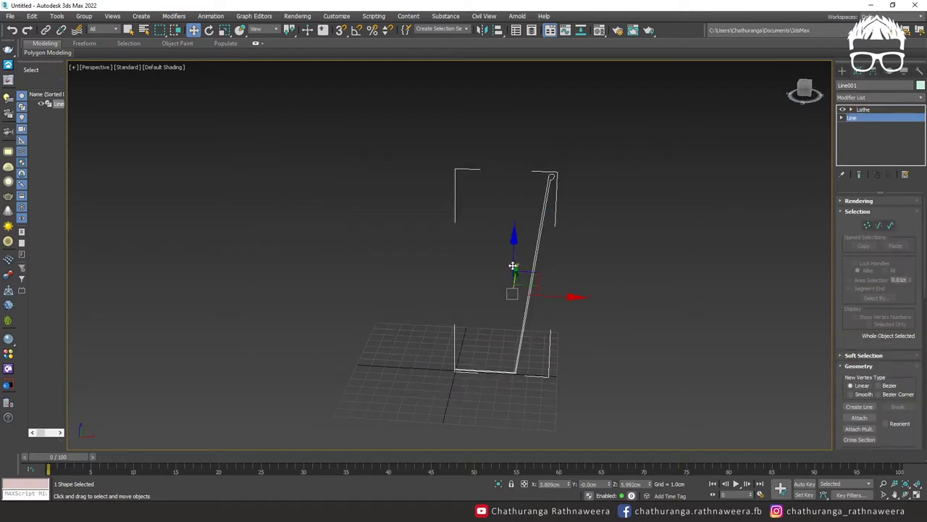
click(864, 109)
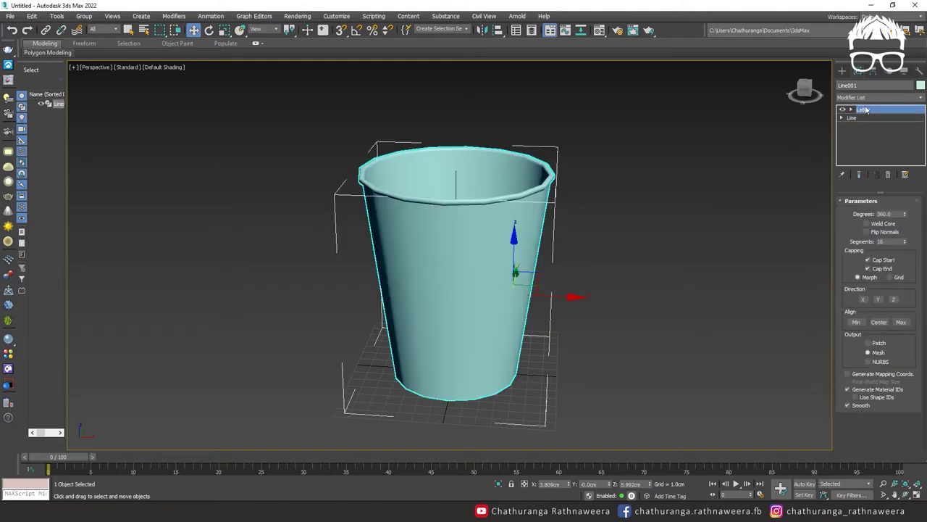
click(861, 118)
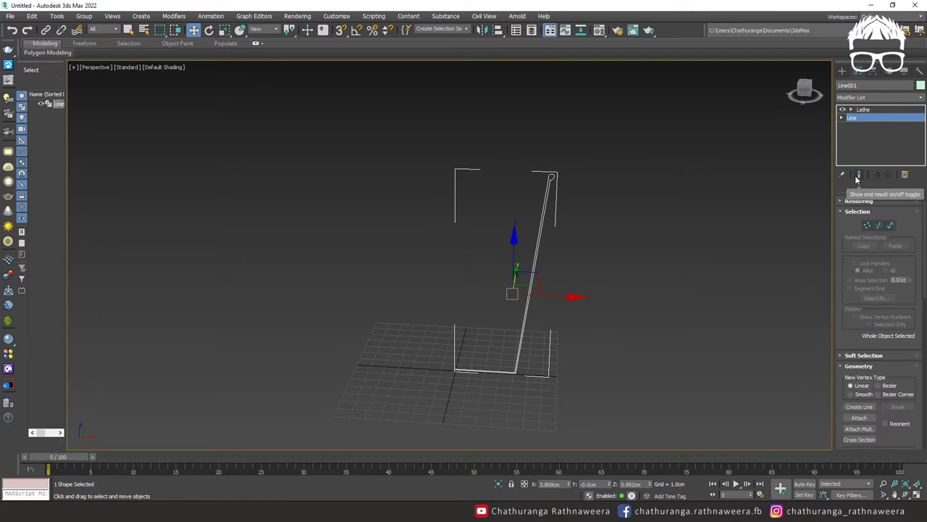
click(857, 176)
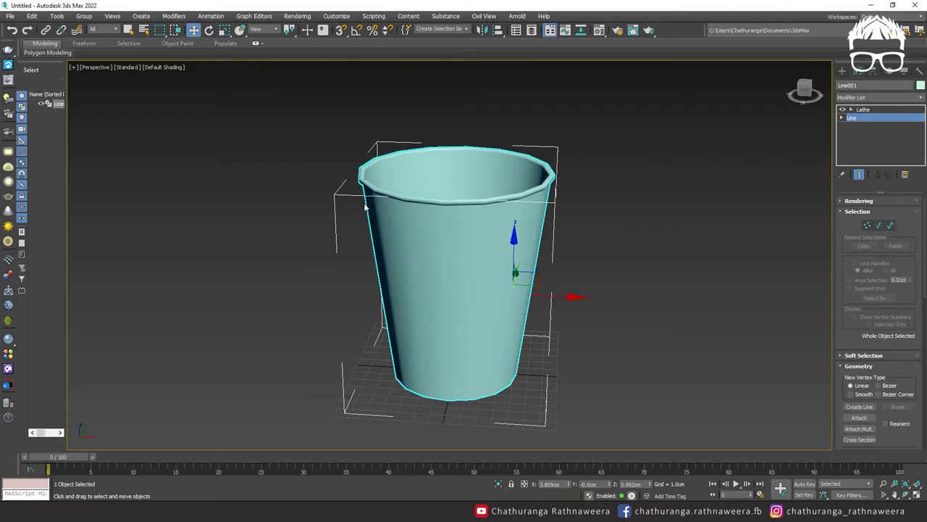
click(863, 108)
click(856, 117)
In the four-viewport layout, select the Line's two bottom-corner vertices in the Front view and try shifting them inward along X.
key(alt+w)
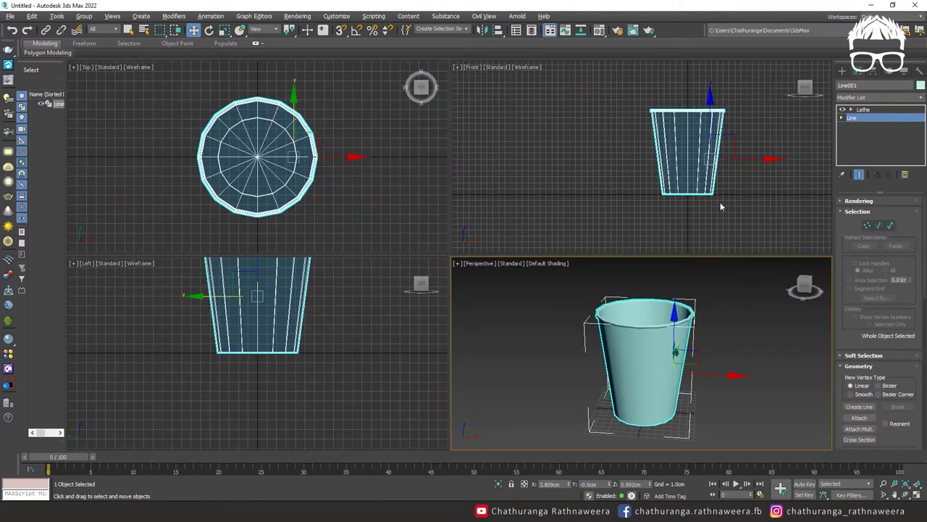
click(867, 225)
drag(739, 215, 706, 174)
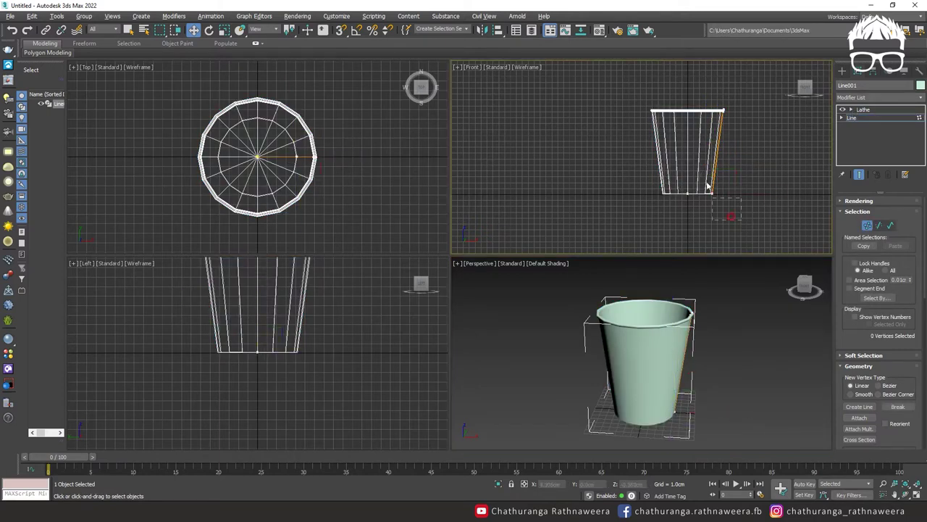
mouse_move(763, 193)
mouse_down()
mouse_move(772, 192)
mouse_move(749, 194)
mouse_up()
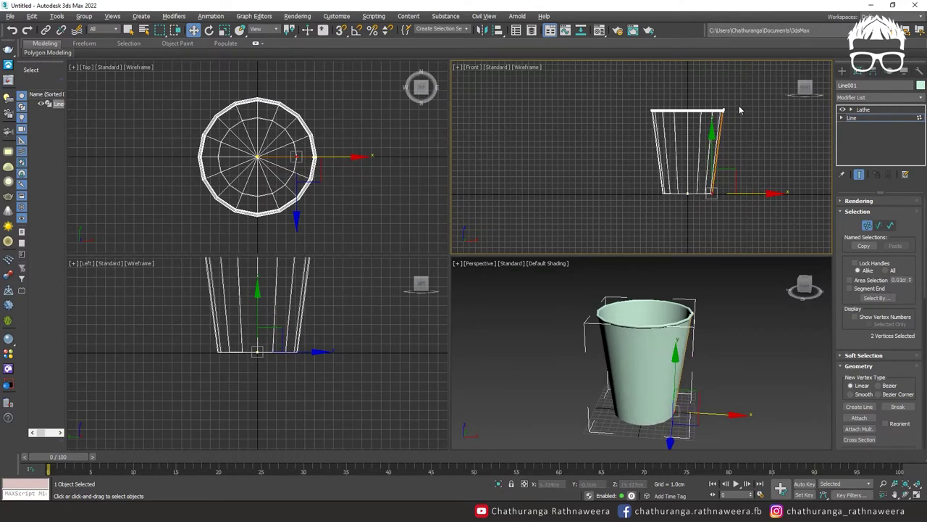
Select the vertex at the top of the cup's rim profile in the Front view and lower it slightly to flatten the rim.
scroll(739, 110, up, 5)
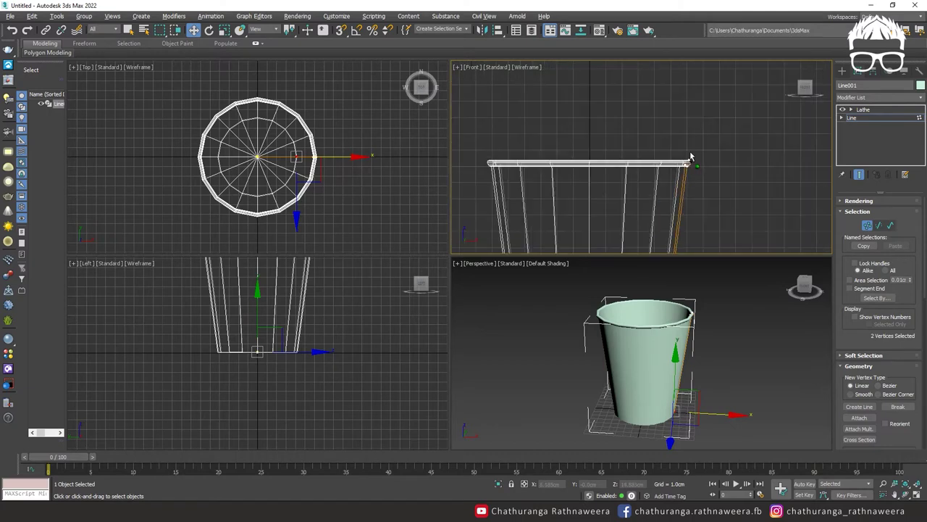
scroll(699, 191, up, 4)
scroll(699, 195, up, 4)
click(620, 157)
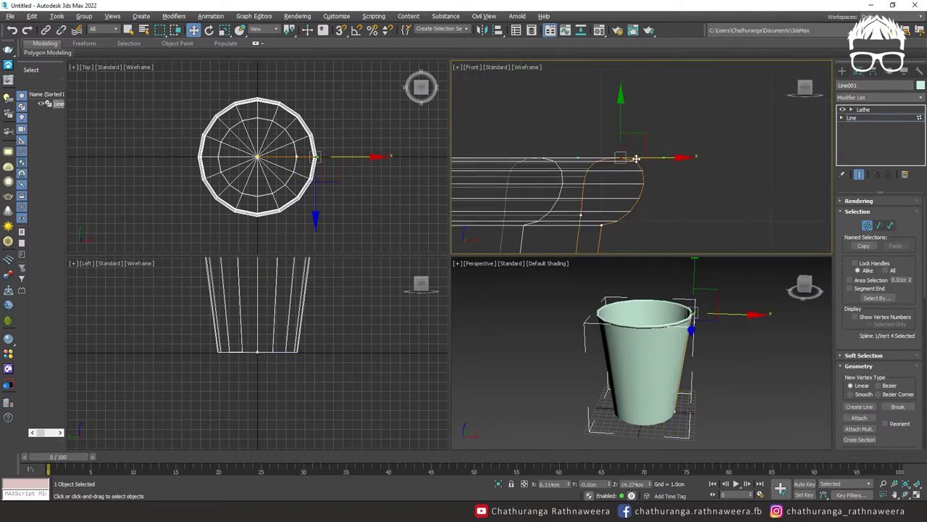
drag(640, 131, 648, 169)
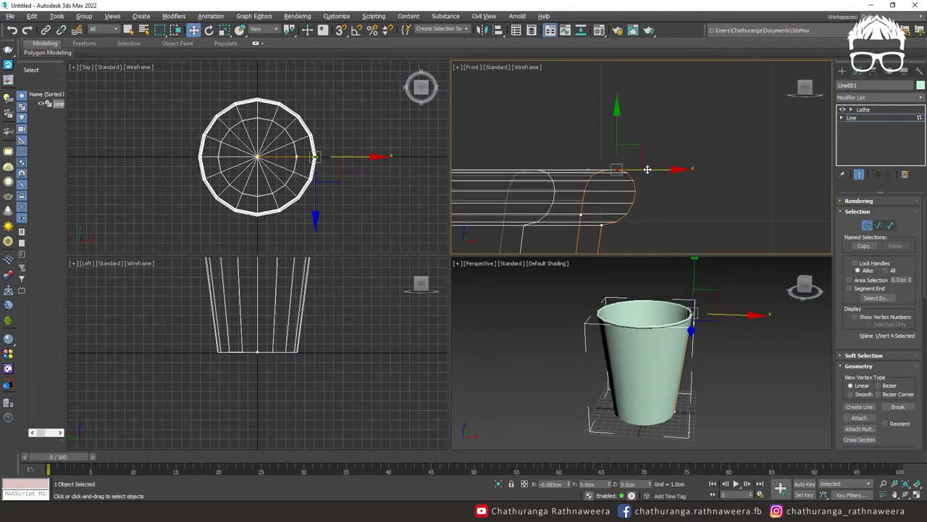
scroll(667, 344, up, 6)
alt+middle_drag(656, 340, 667, 366)
click(645, 168)
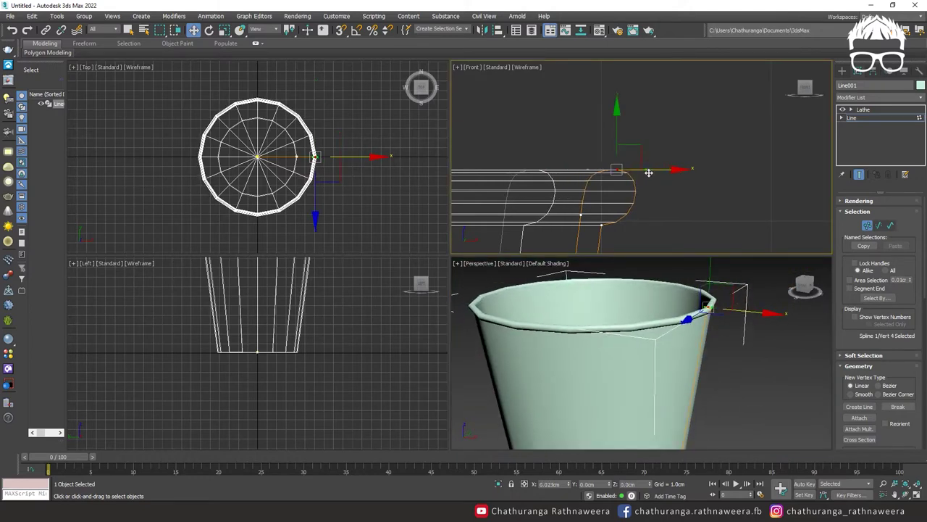
scroll(721, 161, down, 4)
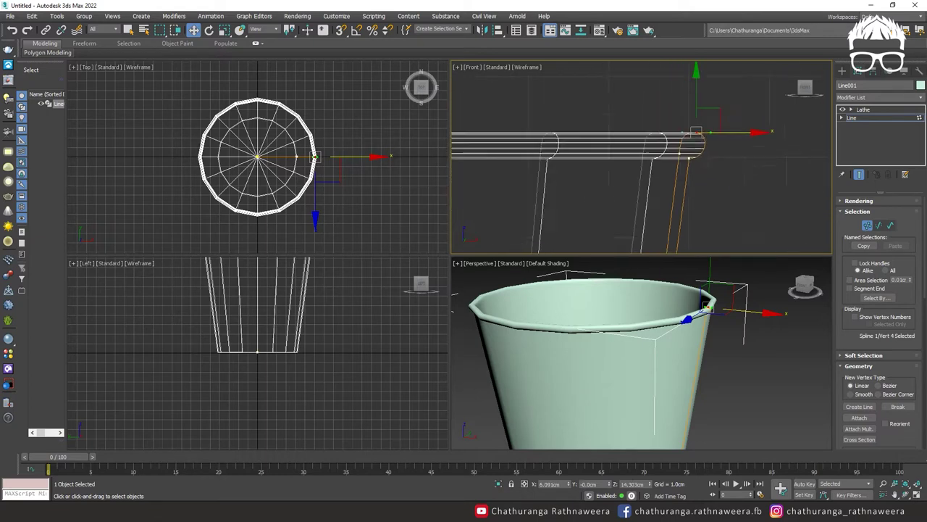
In the maximized Perspective view, select the three rim vertices and try shifting them slightly upward along Z.
key(alt+w)
scroll(638, 284, down, 5)
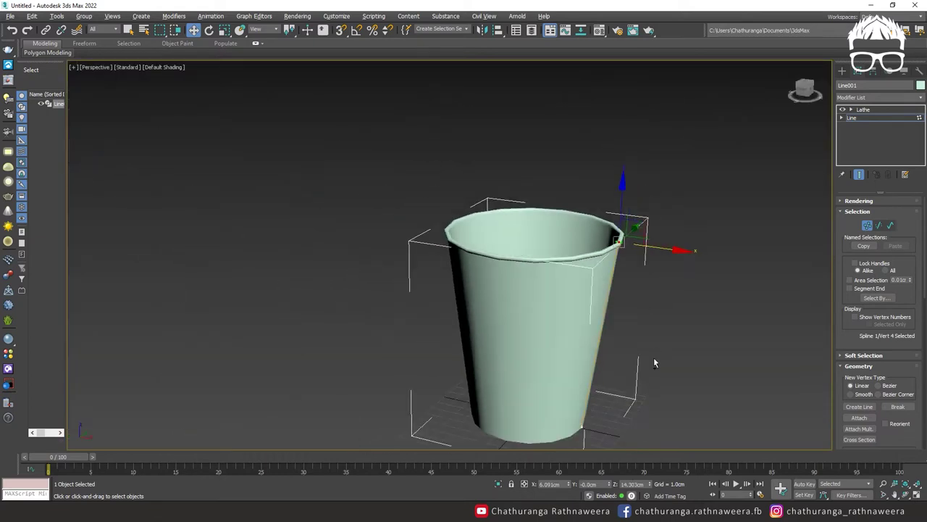
drag(662, 217, 578, 294)
drag(619, 207, 618, 196)
alt+middle_drag(641, 336, 644, 316)
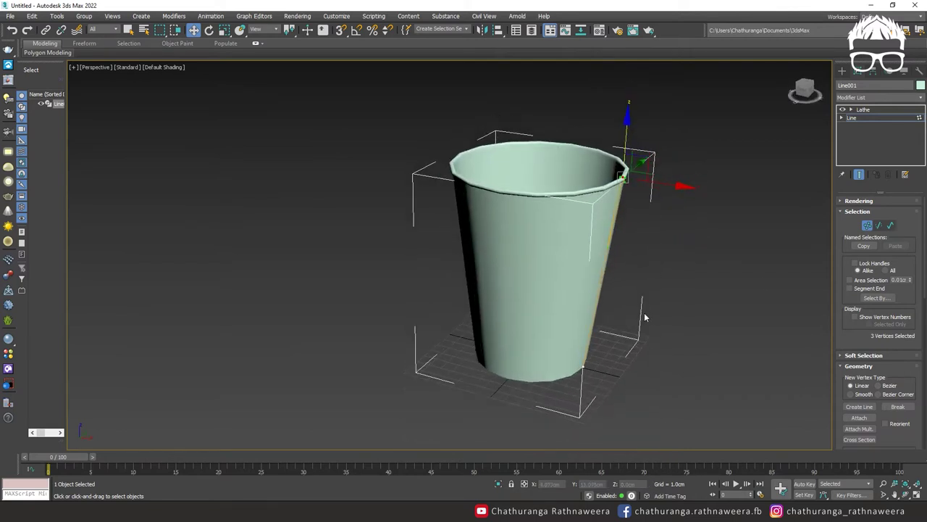
Return to the cup's Lathe level, show edged faces and set the Lathe segments to 64.
click(862, 109)
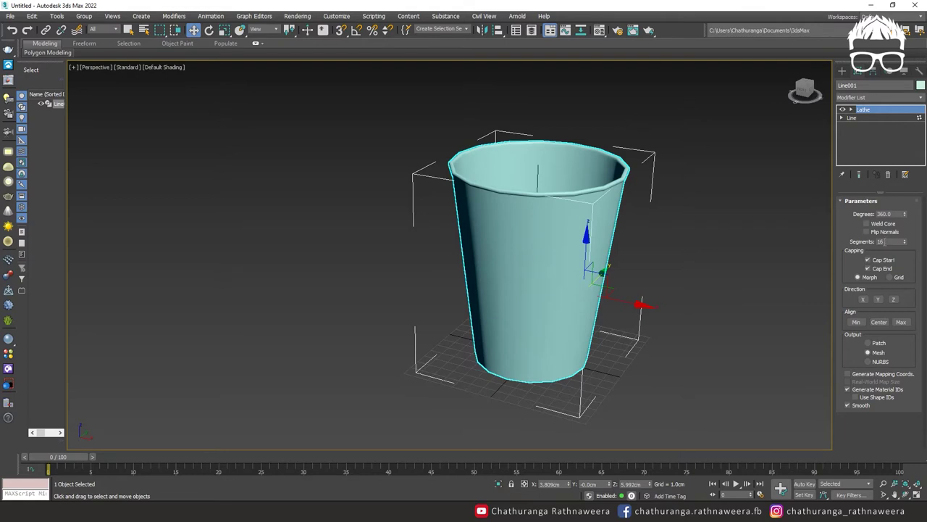
key(F4)
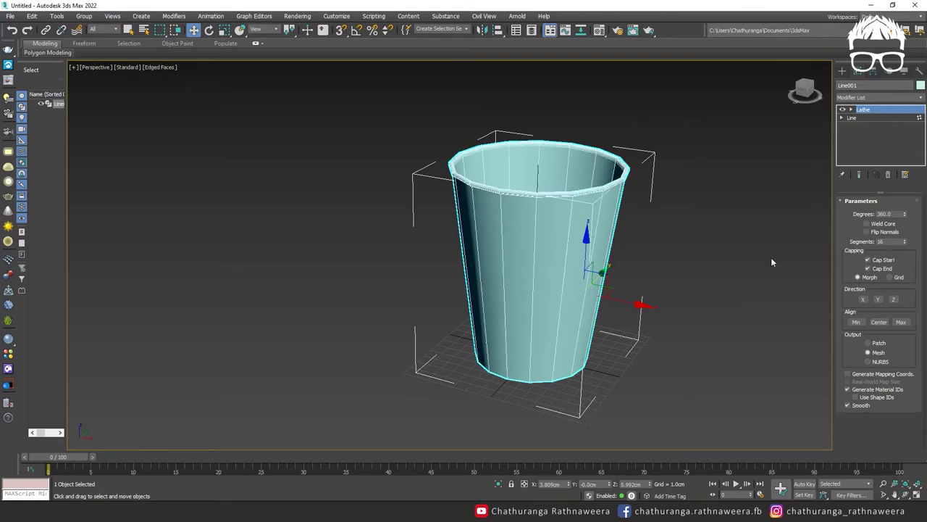
mouse_move(666, 290)
alt+middle_down()
mouse_move(669, 304)
mouse_move(681, 290)
alt+middle_up()
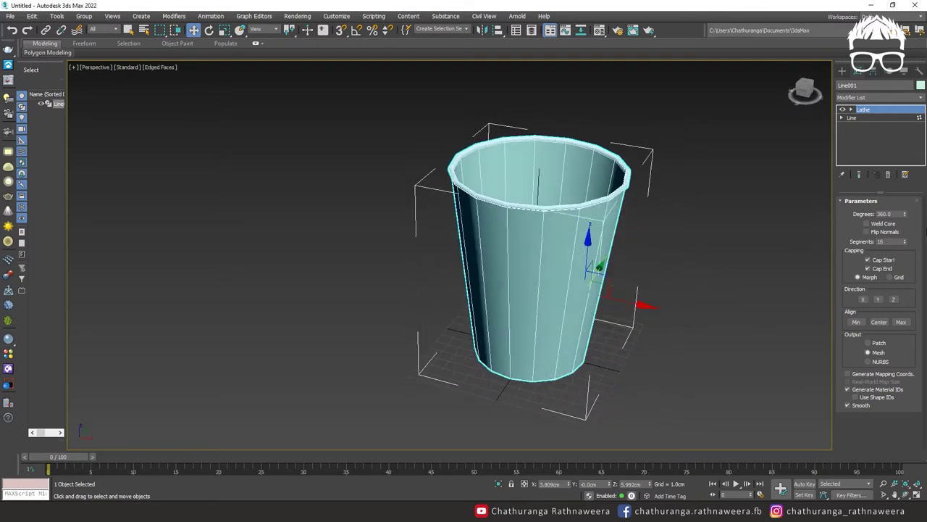
double_click(890, 241)
text(64)
key(Return)
click(751, 283)
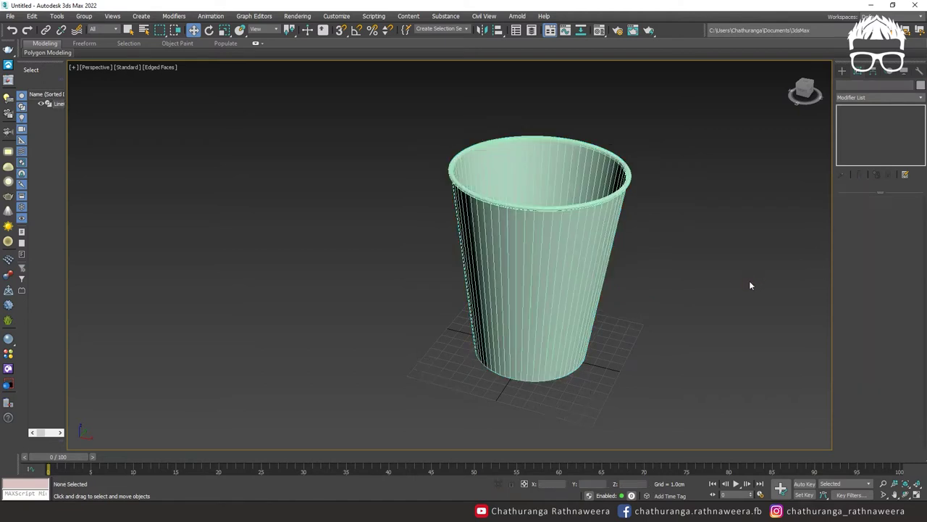
Turn off the edged-face display and reselect the cup to examine its smoothed surface.
key(F4)
mouse_move(700, 307)
alt+middle_down()
mouse_move(710, 286)
mouse_move(662, 273)
mouse_move(677, 314)
mouse_move(647, 351)
mouse_move(637, 311)
alt+middle_up()
click(496, 364)
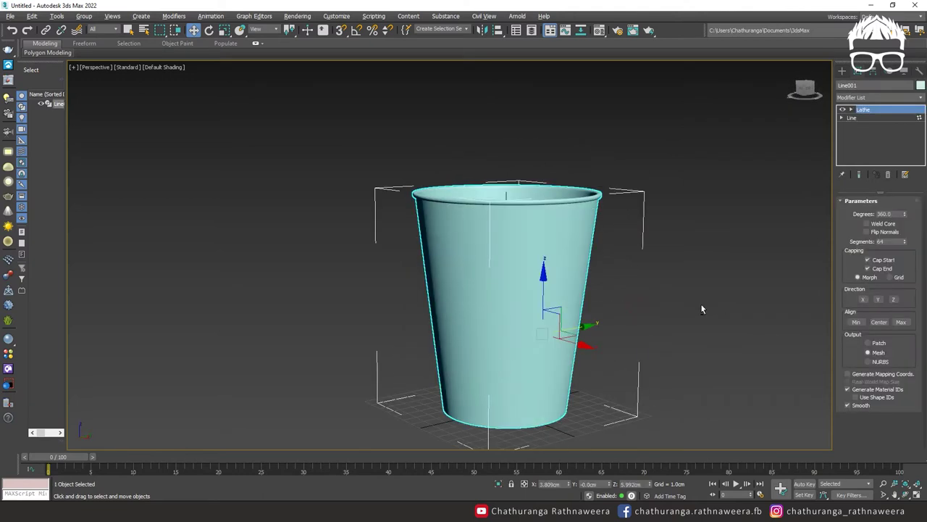
alt+middle_drag(709, 306, 691, 318)
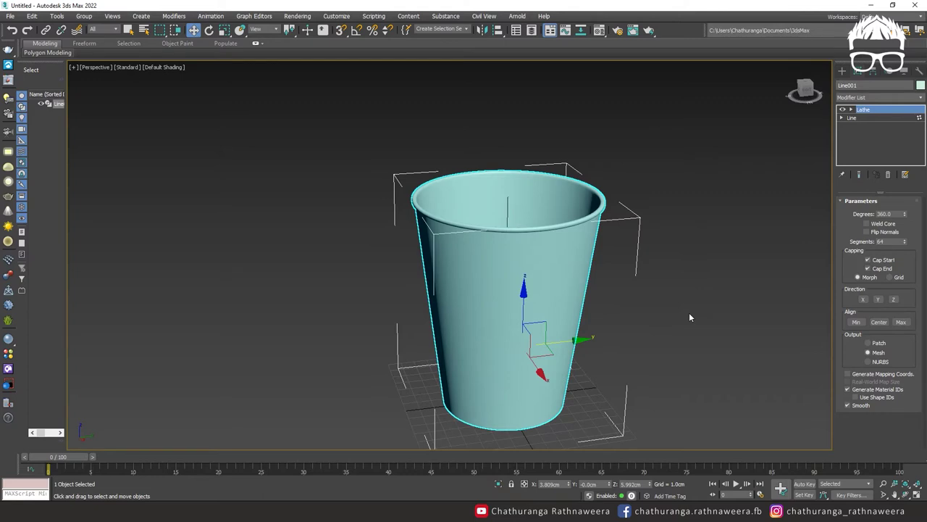
Start a new Line on the center axis above the cup in the Front view, drawing the lid's flat top and its first step down.
key(alt+w)
middle_click(672, 191)
key(alt+w)
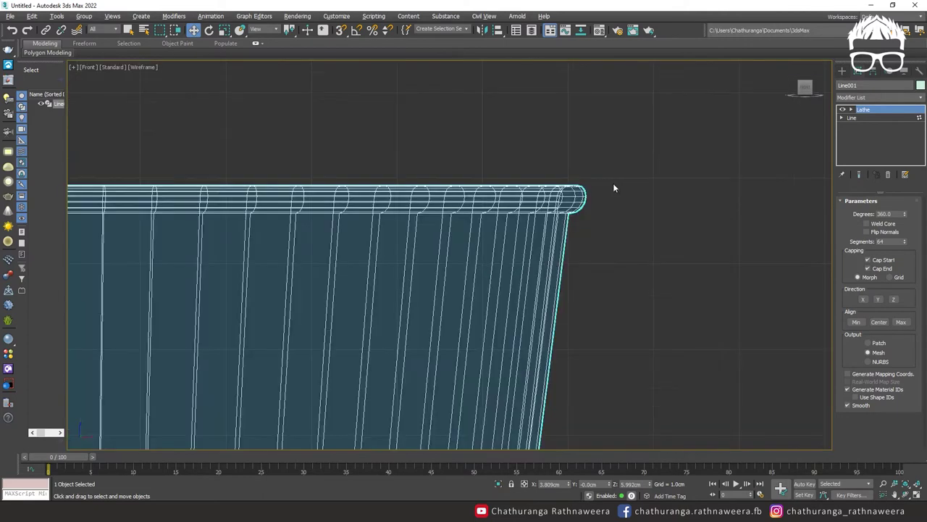
scroll(562, 236, down, 4)
click(842, 71)
click(856, 148)
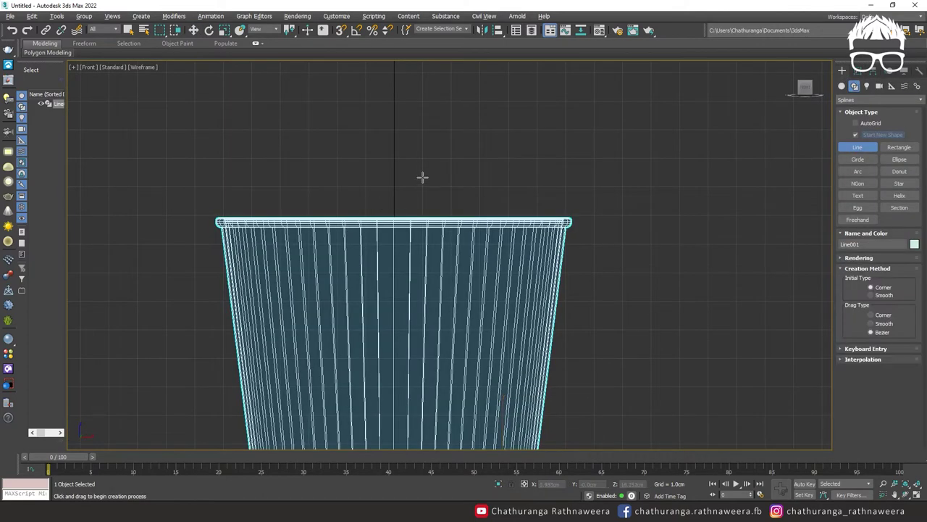
scroll(422, 179, up, 5)
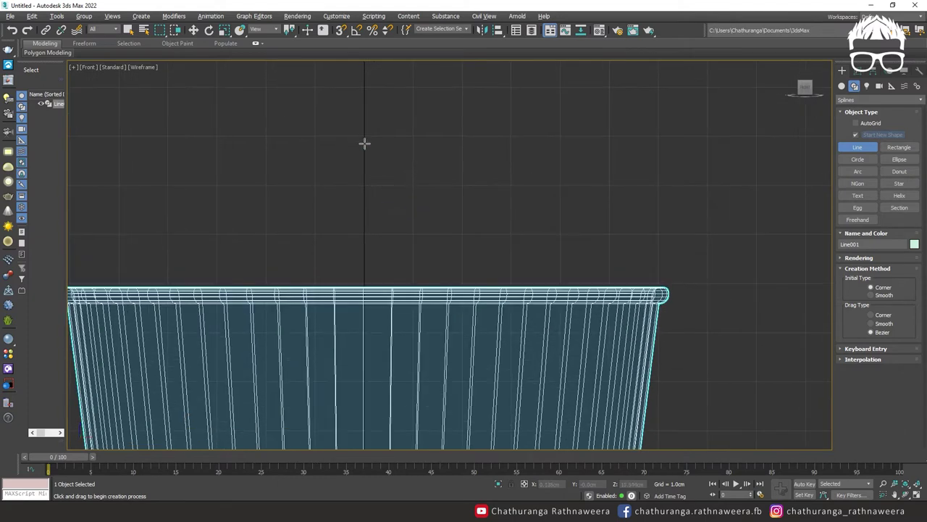
click(364, 134)
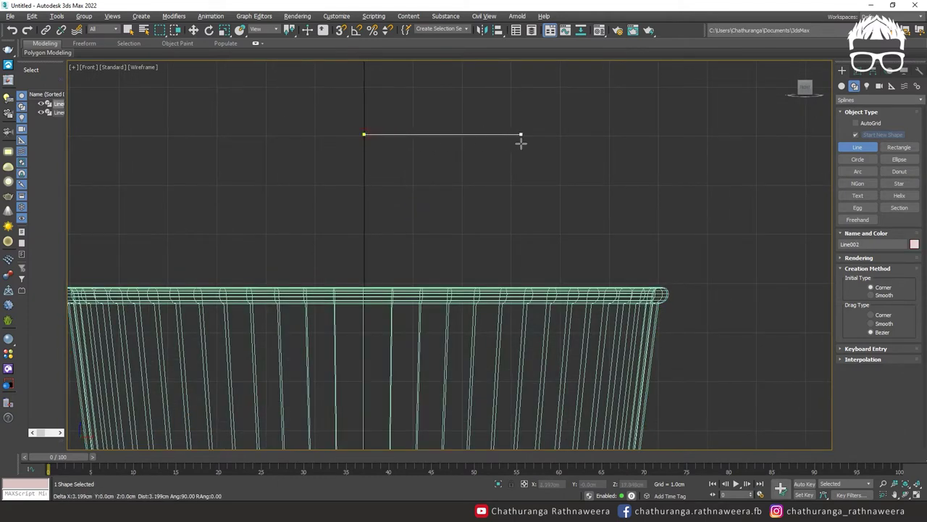
click(479, 135)
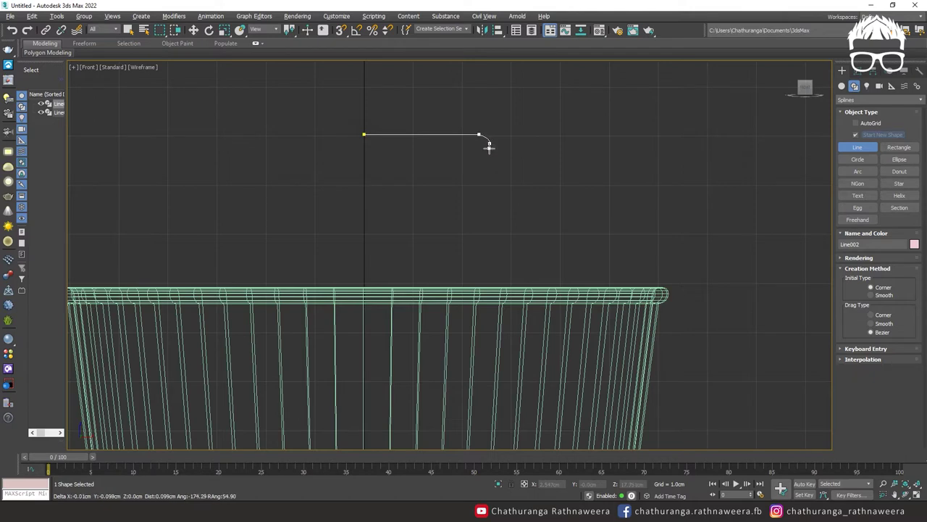
drag(491, 144, 505, 144)
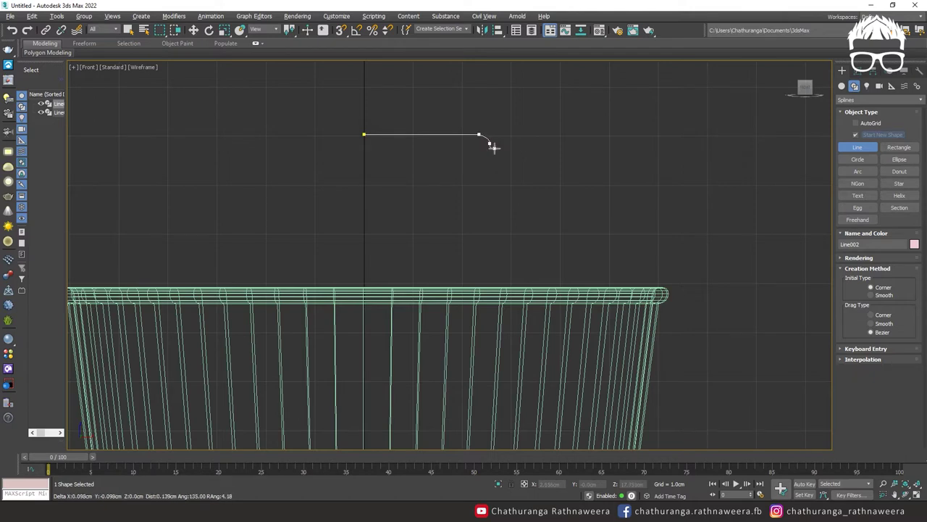
click(567, 148)
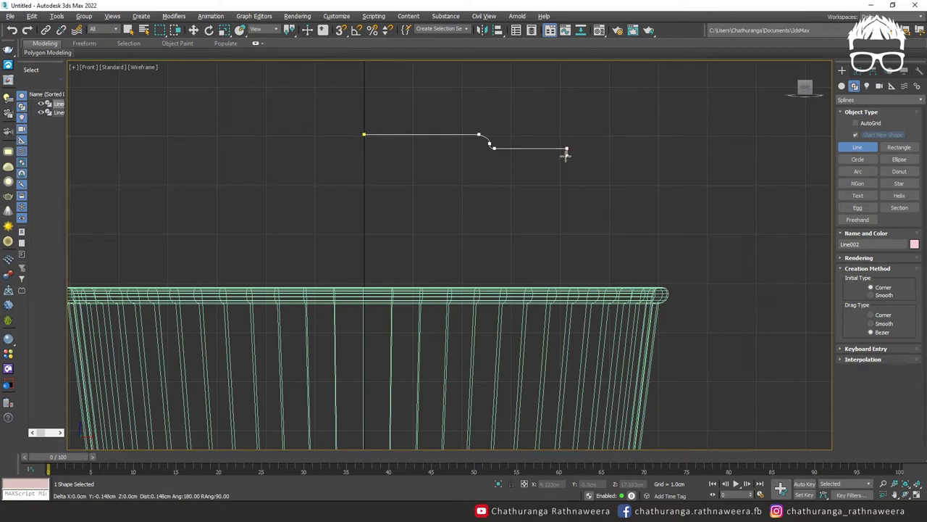
Continue the lid profile outward with the raised ring, its sloped edge and the outer shoulder, removing the last misplaced point.
click(573, 143)
click(636, 143)
click(645, 149)
click(666, 149)
drag(673, 157, 674, 162)
click(673, 156)
click(673, 175)
key(BackSpace)
Draw the lid's rounded rim bulge, lower lip and inner wall, then return along the underside and close the spline at its start point.
drag(682, 180, 677, 199)
click(678, 200)
click(678, 210)
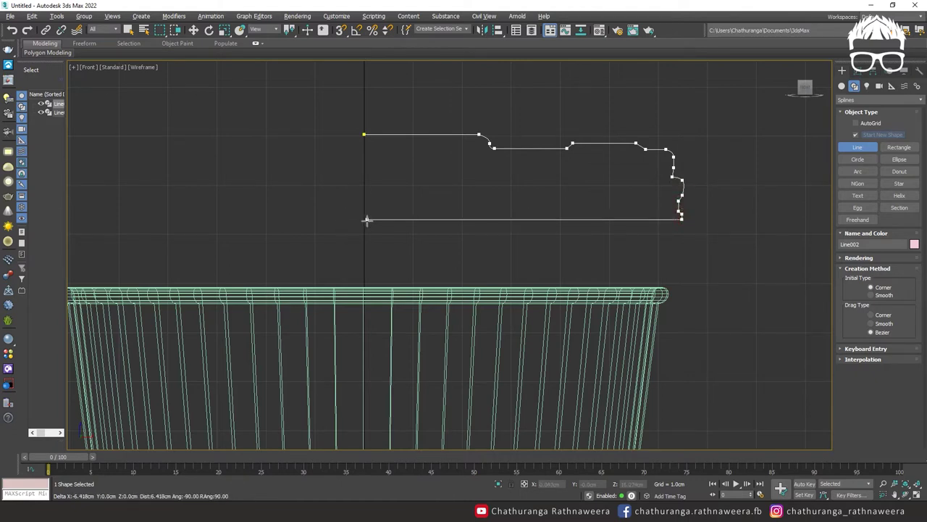
click(664, 218)
click(653, 166)
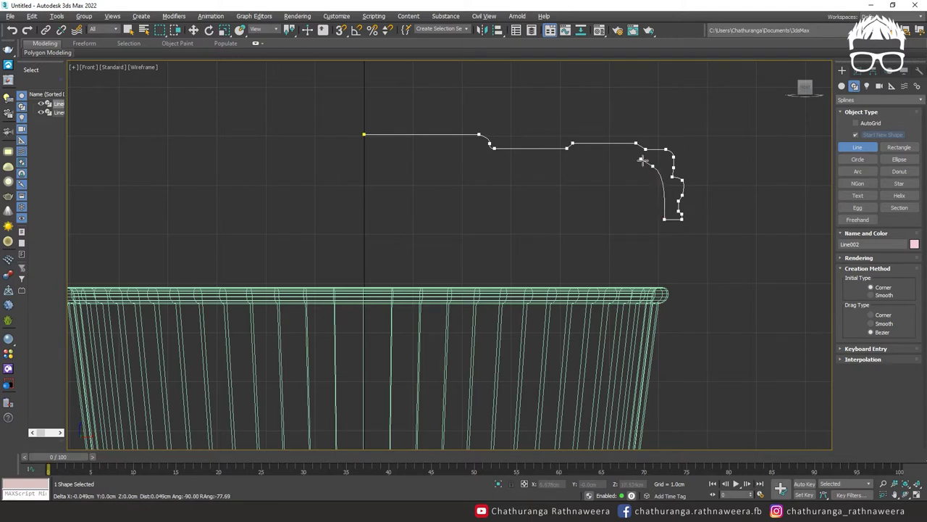
click(364, 165)
click(364, 135)
click(449, 269)
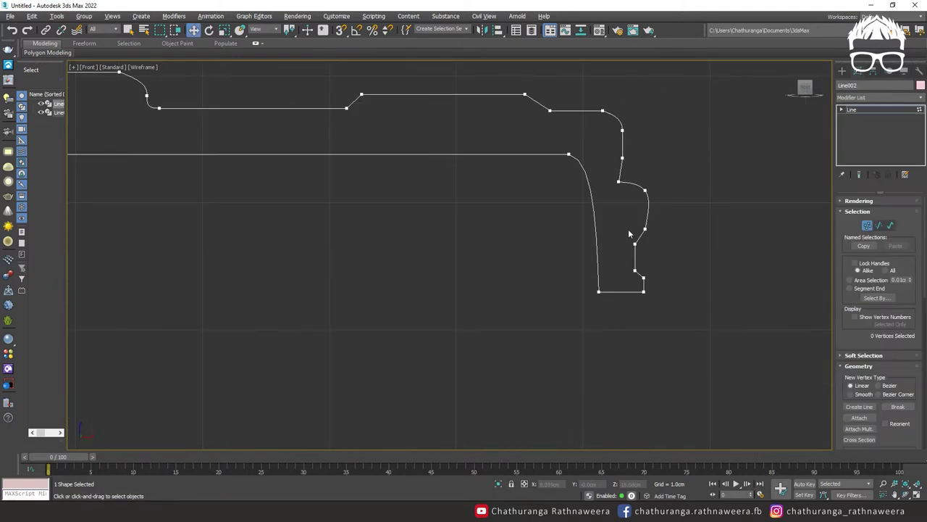
Move the two neck vertices below the lid's rim bulge inward along X, then select the five lower rim vertices and shift them slightly outward.
scroll(655, 209, up, 4)
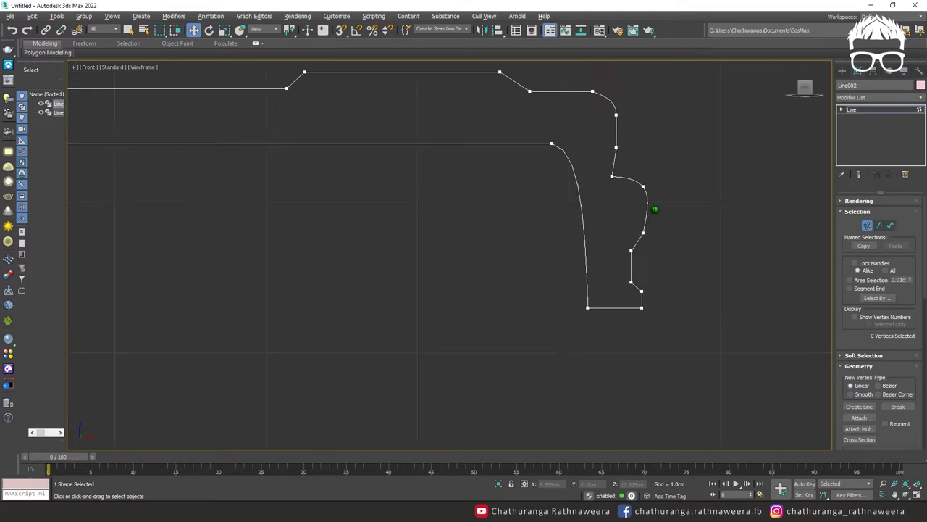
drag(631, 313, 639, 336)
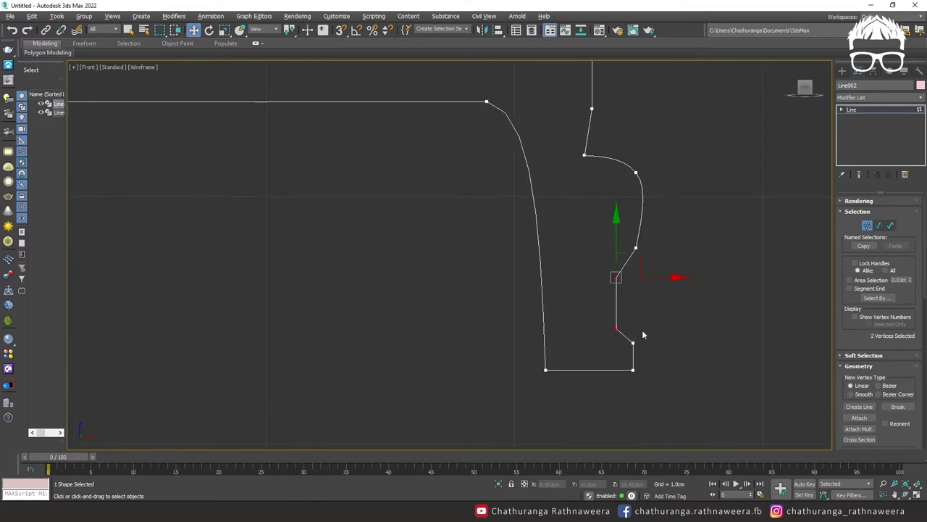
mouse_move(659, 276)
mouse_down()
mouse_move(703, 271)
mouse_move(651, 277)
mouse_up()
drag(657, 398, 600, 233)
drag(686, 247, 692, 250)
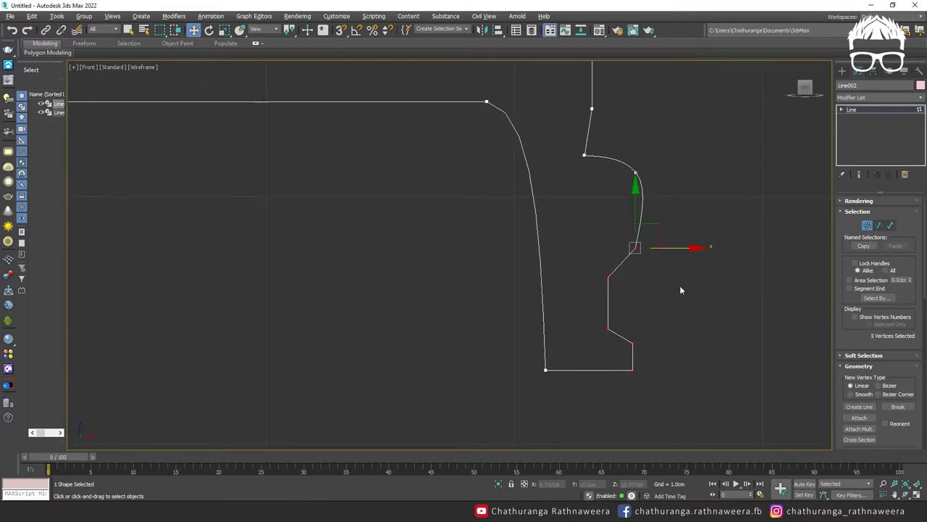
Move the lid profile's inner bottom vertex and inner top corner vertex outward along X to thin the side wall.
scroll(661, 312, down, 6)
drag(630, 327, 643, 327)
click(615, 257)
drag(691, 258, 706, 259)
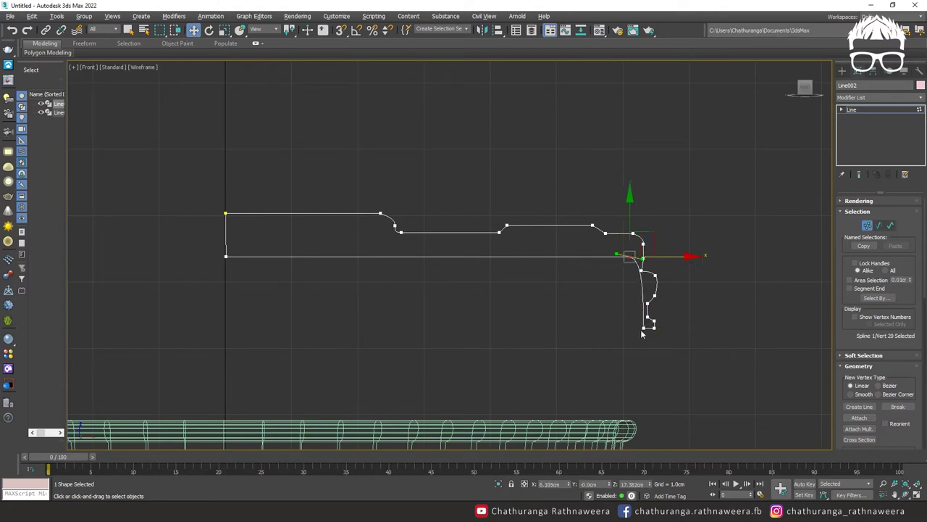
Straighten the lid's inner wall by adjusting the inner corner vertex's tangent handle, and nudge the vertex above the rim bulge along X.
scroll(681, 292, up, 4)
click(564, 211)
drag(596, 220, 566, 214)
click(652, 222)
middle_drag(652, 223, 651, 250)
click(589, 273)
drag(638, 273, 636, 272)
Shift the lid's upper shoulder vertex inward and down, and change the tangent types of both shoulder vertices to round the outer corner.
click(570, 189)
drag(594, 189, 585, 190)
right_click(558, 181)
click(551, 137)
drag(563, 153, 564, 163)
click(592, 211)
right_click(594, 210)
click(550, 173)
click(639, 269)
click(620, 282)
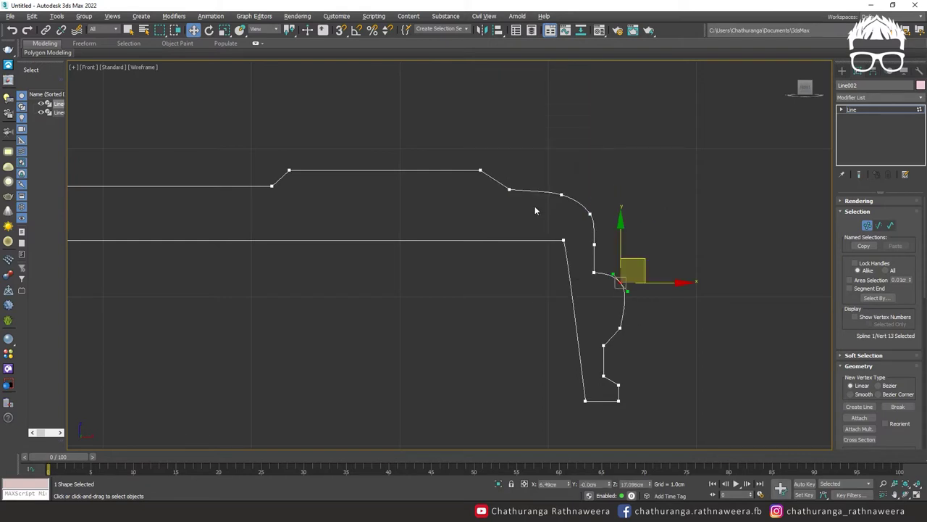
Adjust the vertices at the step near the lid's flat center, then leave vertex editing with the whole profile selected in the Perspective view.
middle_drag(217, 181, 552, 186)
click(372, 176)
click(371, 209)
scroll(370, 209, up, 4)
click(374, 136)
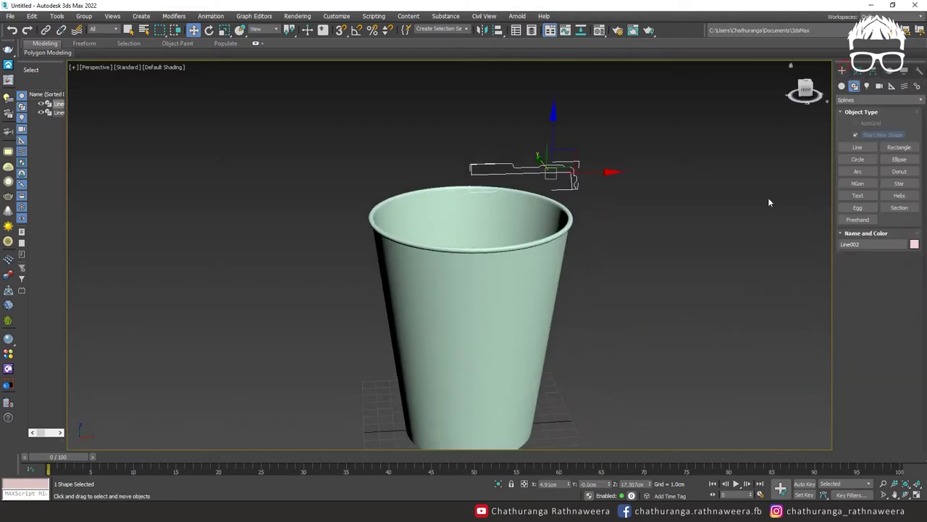
click(464, 144)
click(513, 171)
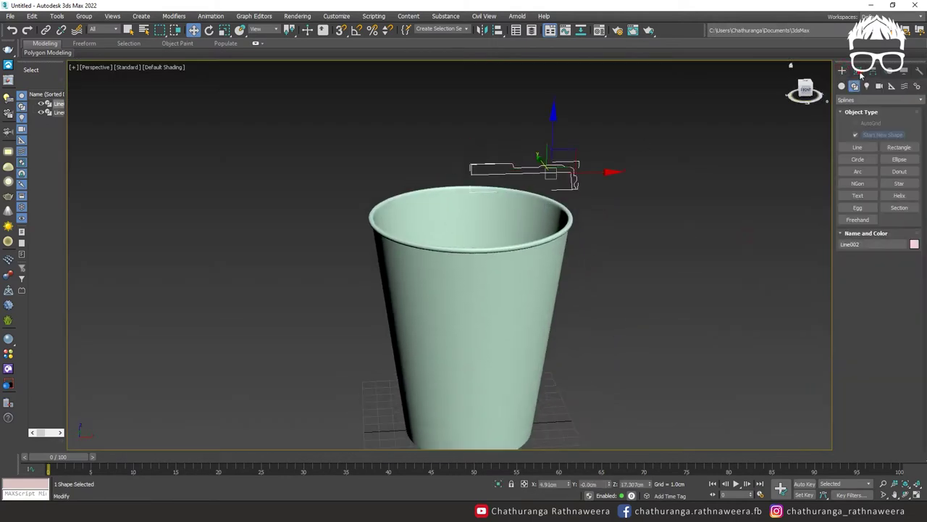
Apply a Lathe modifier to the lid profile.
click(858, 72)
click(878, 97)
key(l)
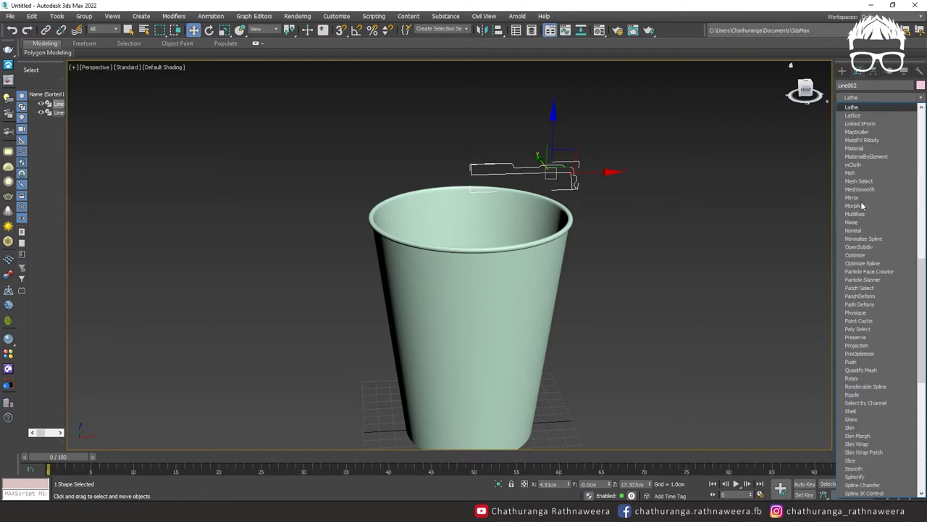
click(852, 107)
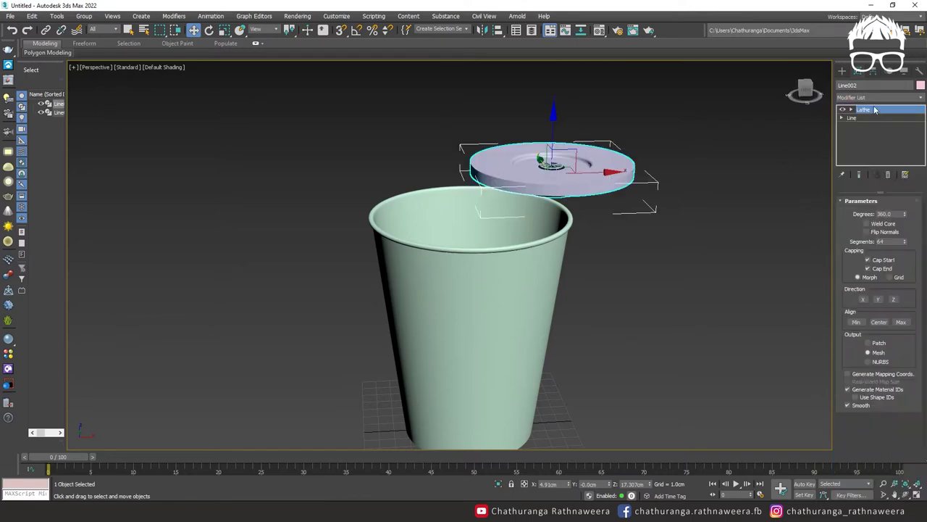
Move the lid's Lathe axis about -4.9 cm along X in the Front view, onto the cup's center line.
click(876, 118)
key(alt+w)
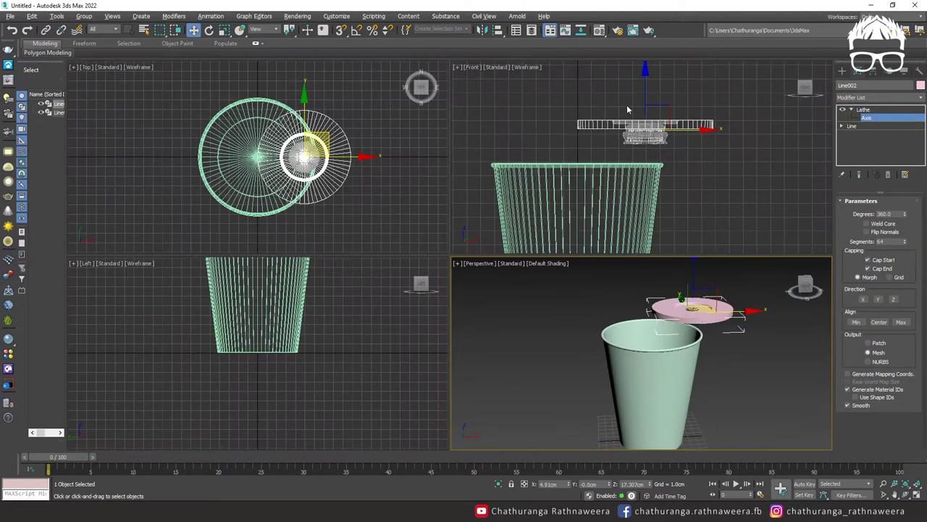
key(alt+w)
middle_drag(514, 281, 548, 293)
drag(569, 221, 438, 229)
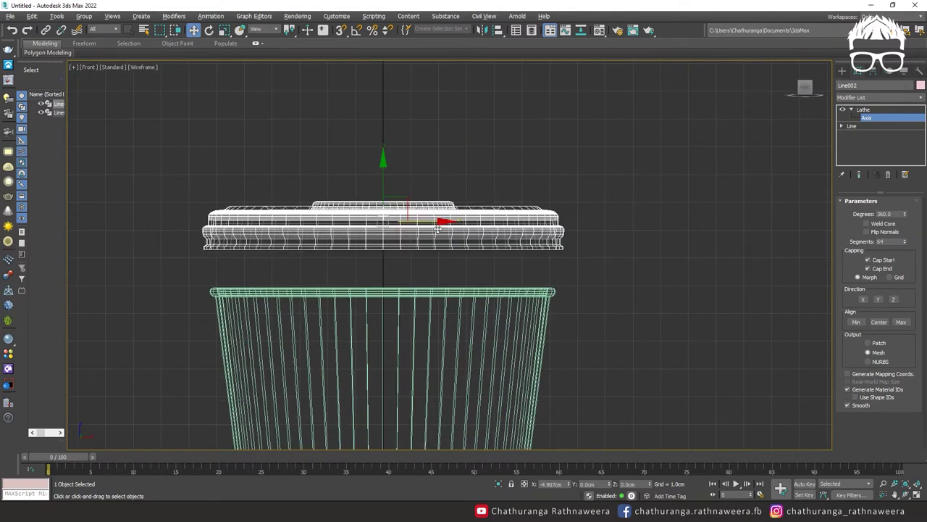
Return to the maximized Perspective view, leave axis editing and select the lid above the cup.
key(alt+w)
middle_click(606, 329)
key(alt+w)
alt+middle_drag(606, 330, 601, 297)
click(842, 71)
click(775, 235)
click(496, 192)
alt+middle_drag(534, 248, 572, 267)
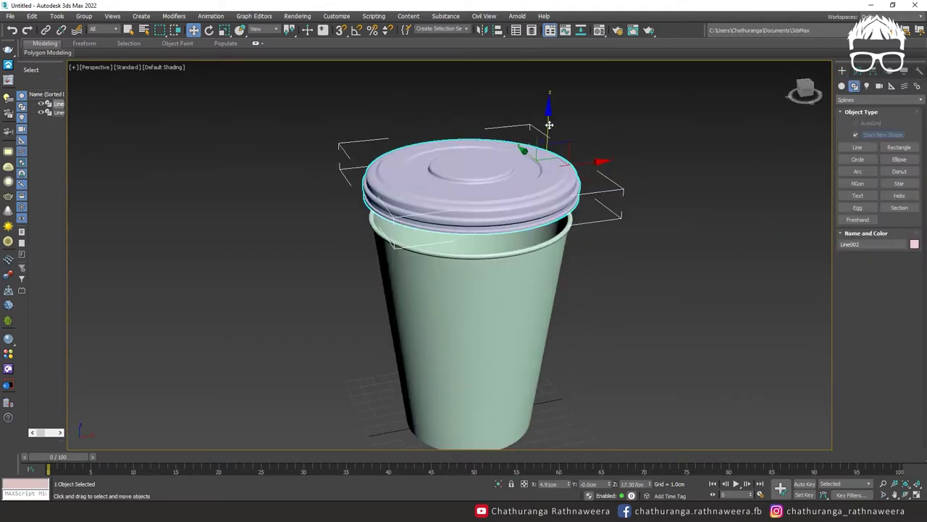
Raise the lid farther above the cup along Z, then deselect it.
drag(549, 128, 549, 97)
click(610, 263)
alt+middle_drag(610, 263, 614, 293)
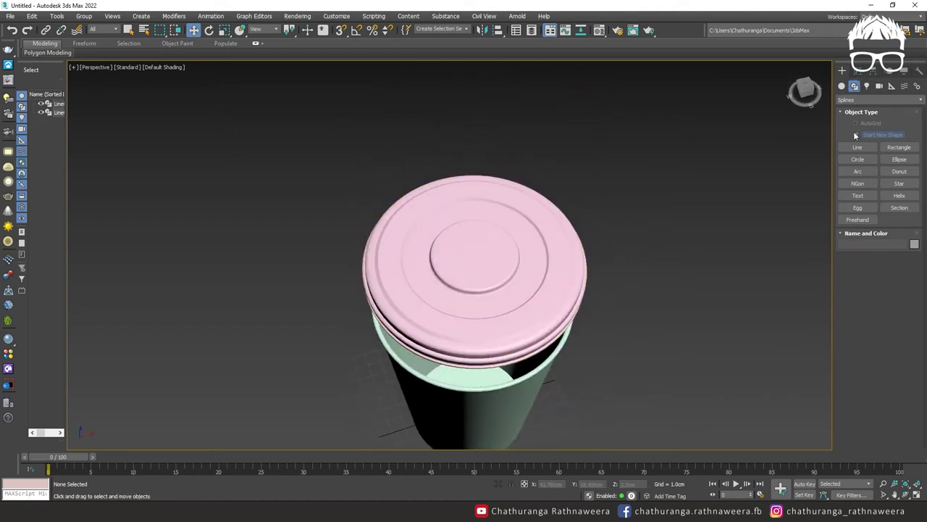
Create a cylinder about 0.37 cm in radius and 1.1 cm high at the lid's center in the Top view.
click(857, 160)
click(847, 100)
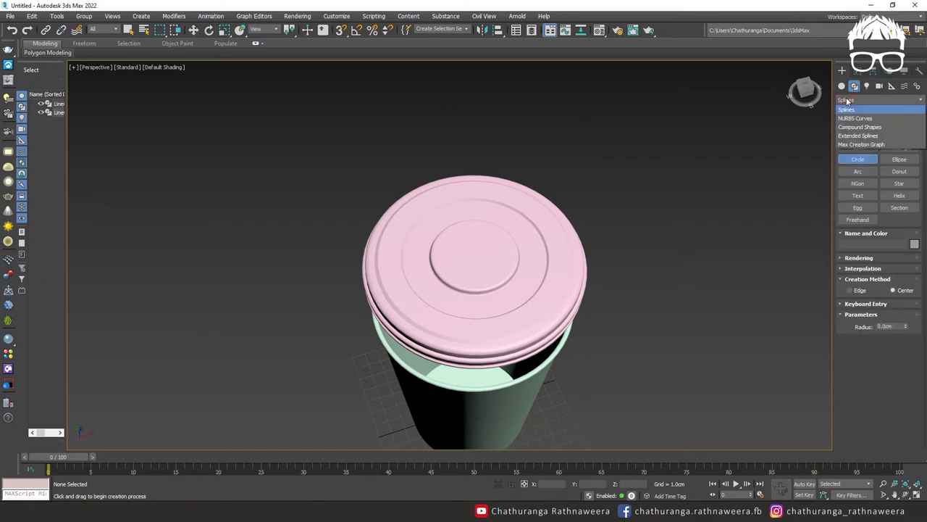
click(842, 85)
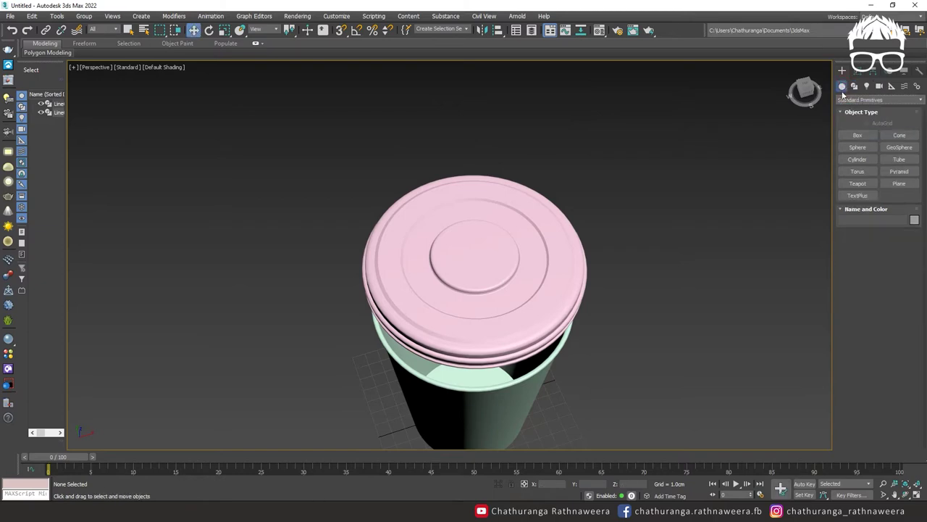
click(858, 159)
key(alt+w)
middle_click(411, 216)
key(alt+w)
scroll(460, 282, up, 2)
scroll(461, 283, up, 4)
drag(427, 200, 447, 206)
click(465, 145)
Move the small cylinder up in the Front view until it sits just above the lid, at about Z 20.5 cm.
key(alt+w)
right_click(606, 165)
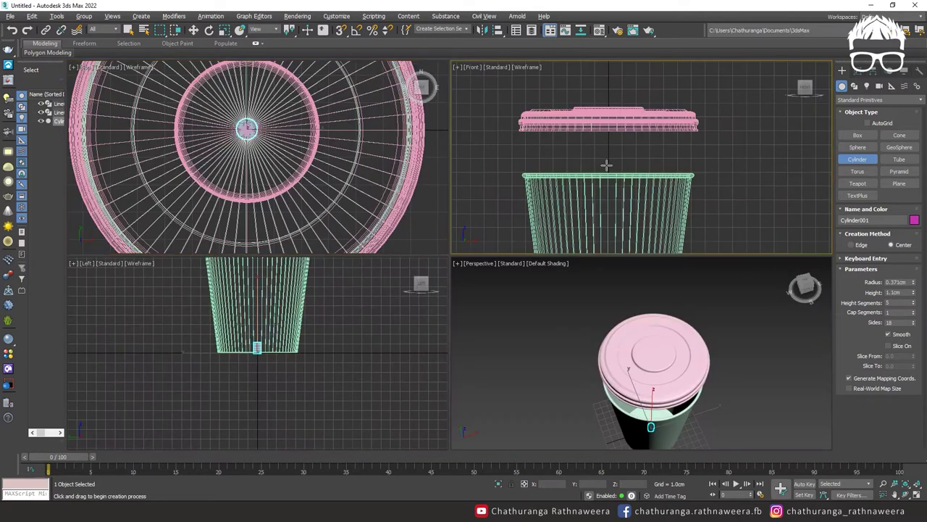
right_click(606, 166)
key(alt+w)
scroll(461, 320, down, 8)
drag(447, 335, 457, 231)
Increase the cylinder's height to about 7.675 cm and return to the maximized Perspective view.
click(856, 71)
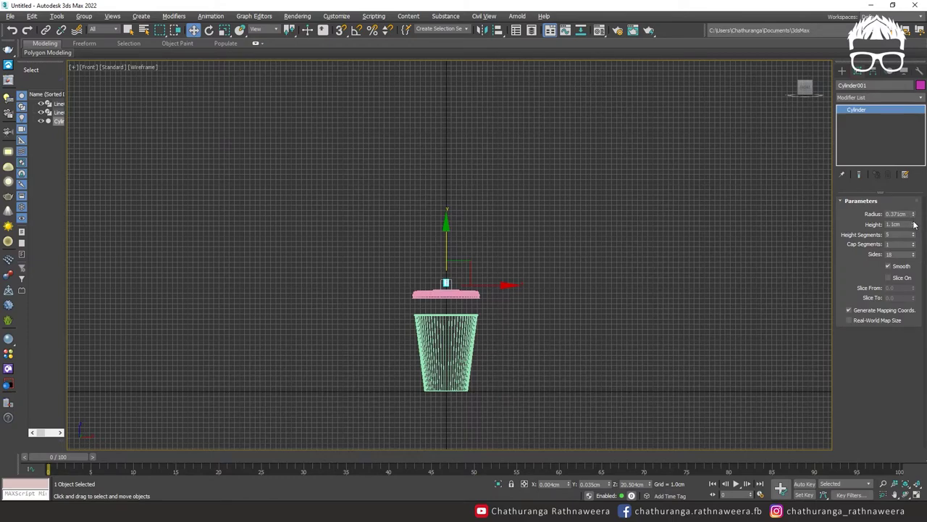
drag(908, 429, 908, 423)
key(alt+w)
middle_click(669, 325)
key(alt+w)
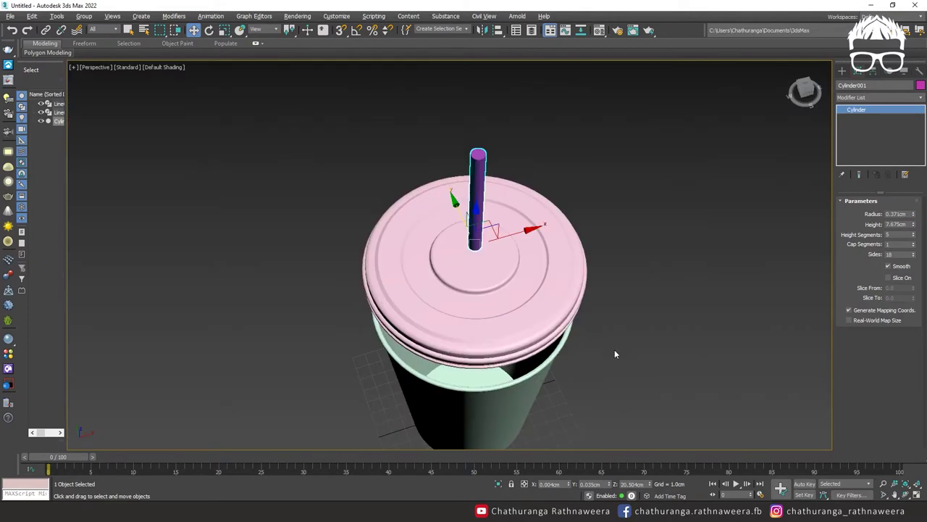
Lower the cylinder along Z to about 17.67 cm so it passes through the lid's center.
alt+middle_drag(616, 349, 669, 307)
scroll(567, 315, up, 2)
drag(448, 231, 447, 275)
alt+middle_drag(497, 383, 503, 366)
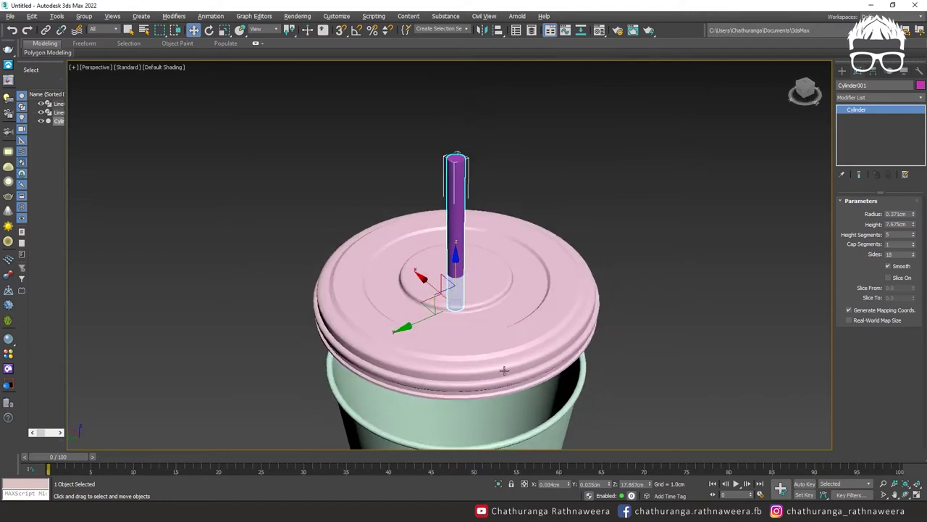
Scale the cylinder uniformly to about 113.5%.
key(r)
mouse_move(461, 302)
mouse_down()
mouse_move(457, 289)
mouse_move(478, 296)
mouse_up()
click(551, 323)
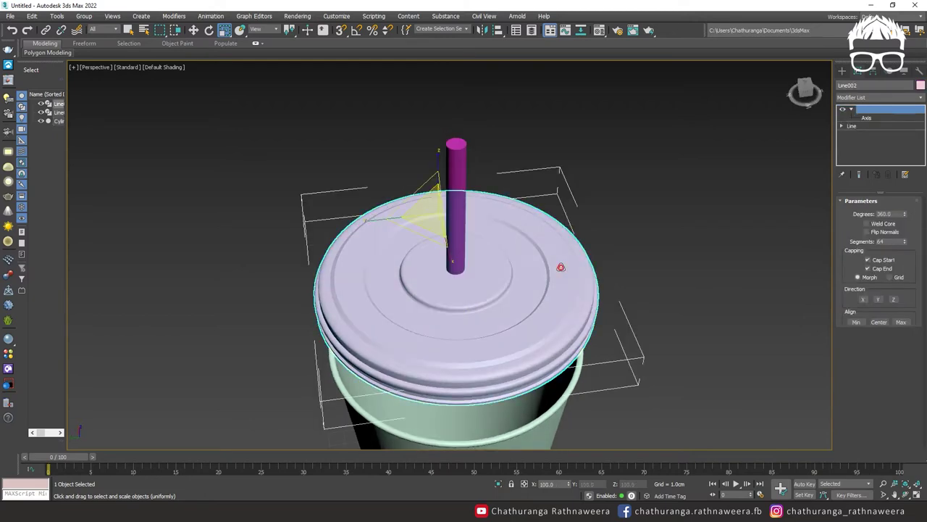
click(449, 171)
alt+middle_drag(520, 267, 572, 234)
scroll(555, 254, up, 5)
scroll(565, 259, down, 4)
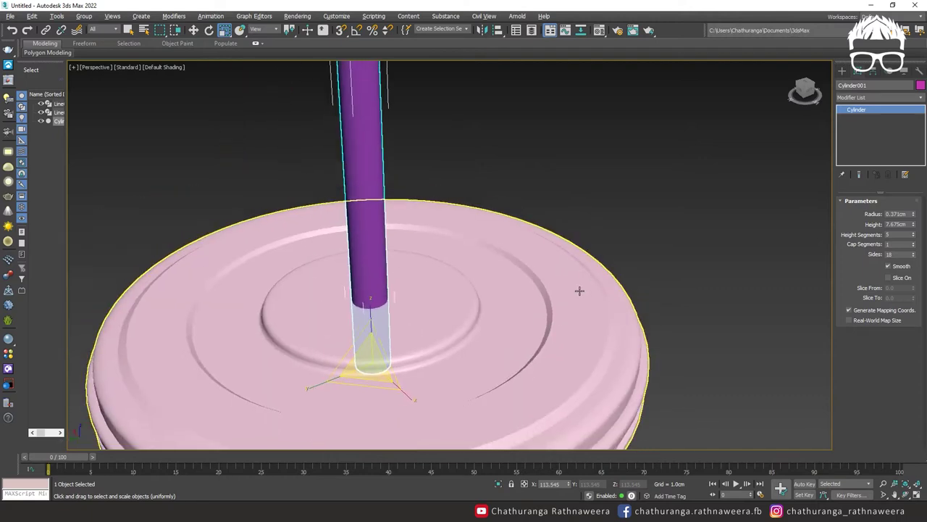
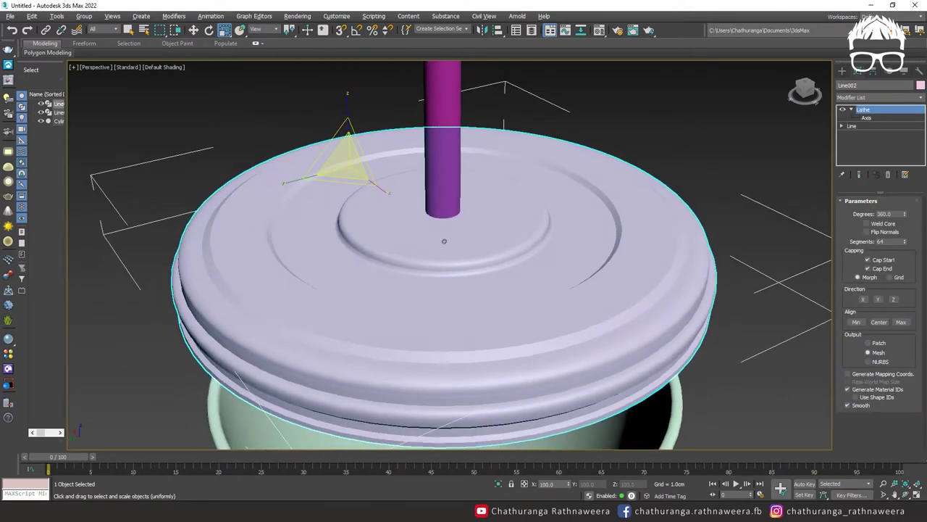
Cut a straw hole by subtracting the cylinder from the lid with a ProBoolean compound object.
mouse_move(647, 185)
alt+middle_down()
mouse_move(648, 218)
mouse_move(648, 190)
alt+middle_up()
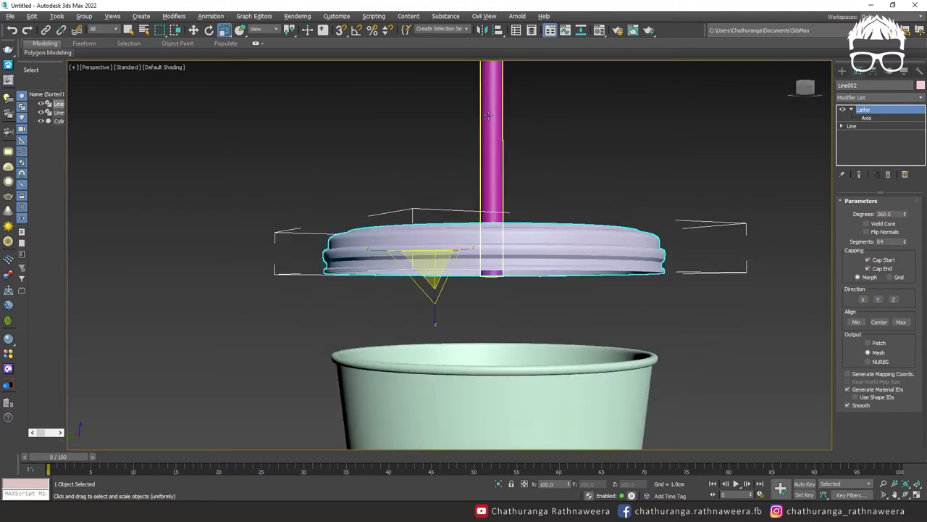
alt+middle_drag(483, 116, 483, 148)
alt+middle_drag(679, 213, 672, 232)
click(842, 71)
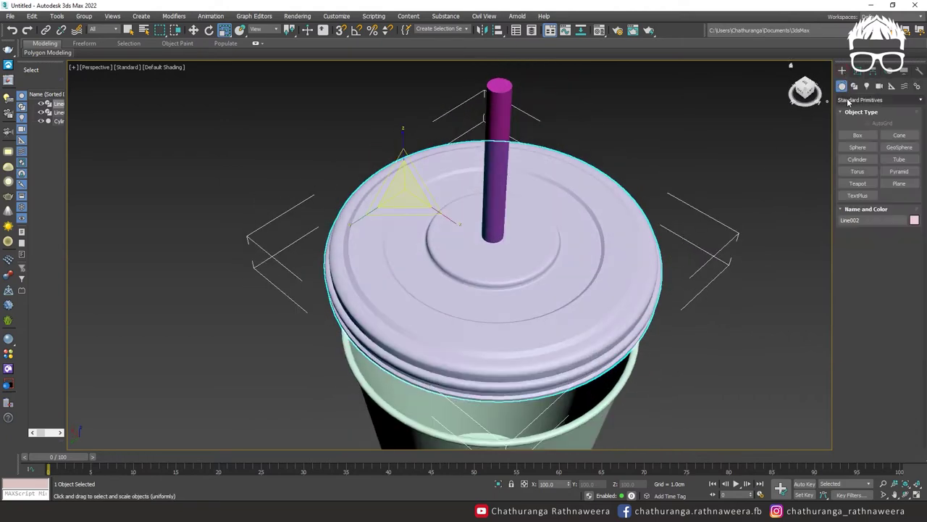
click(848, 101)
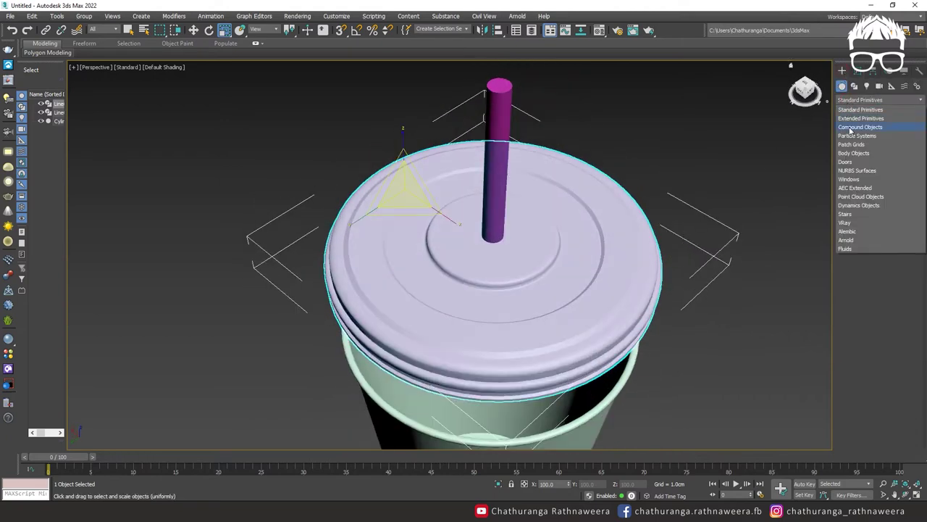
click(851, 127)
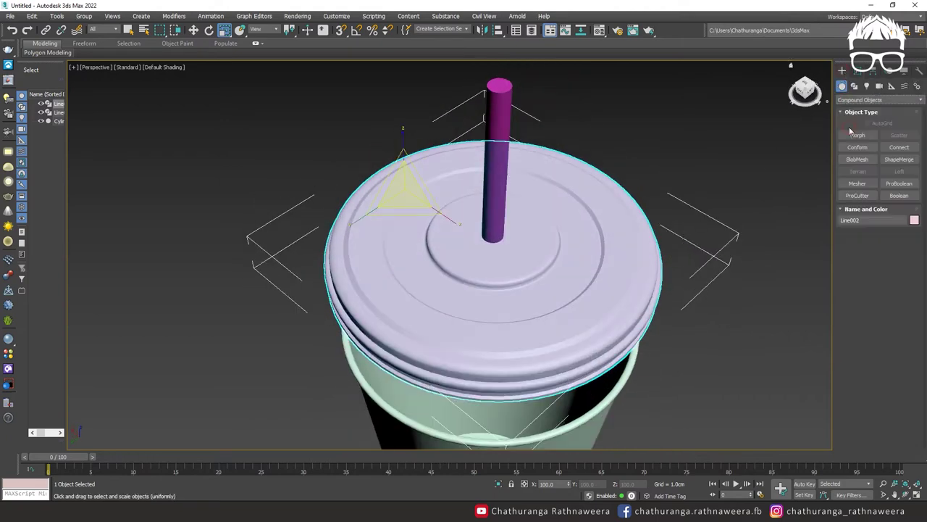
click(899, 184)
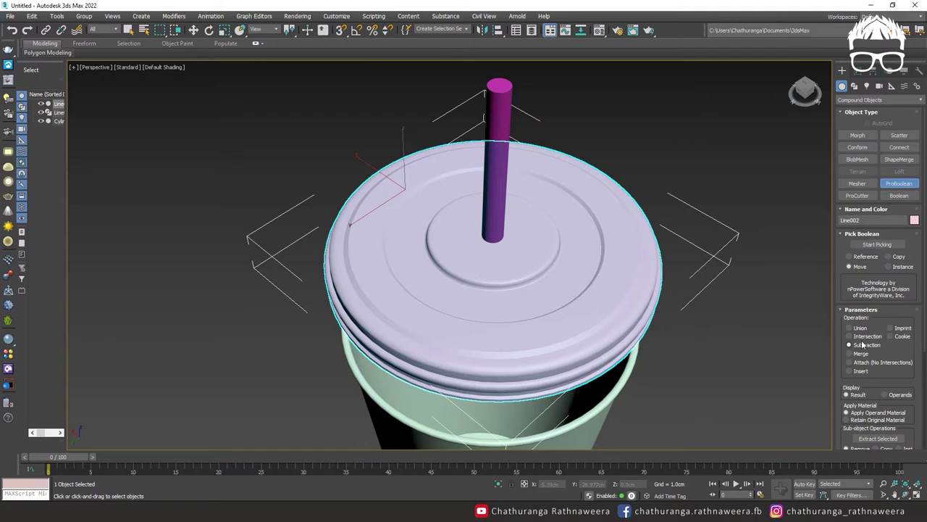
click(879, 244)
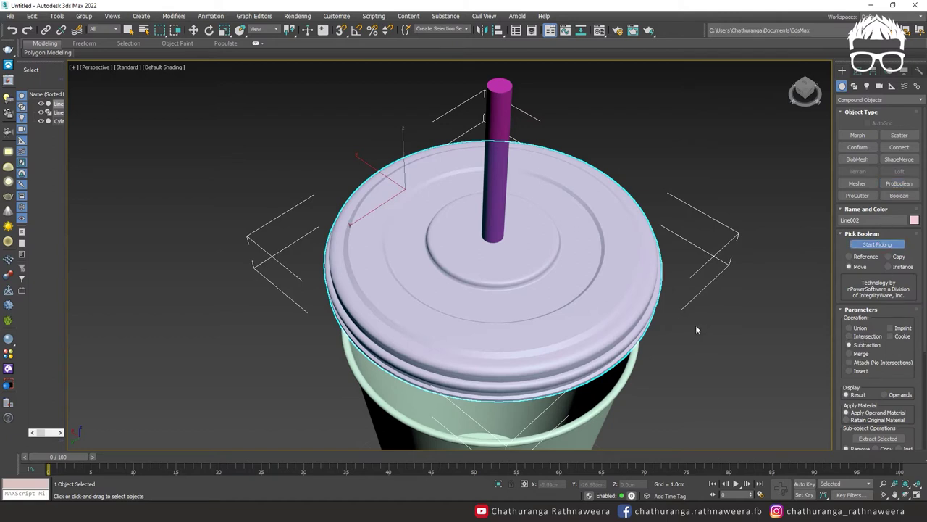
mouse_move(665, 269)
alt+middle_down()
mouse_move(676, 238)
mouse_move(670, 262)
alt+middle_up()
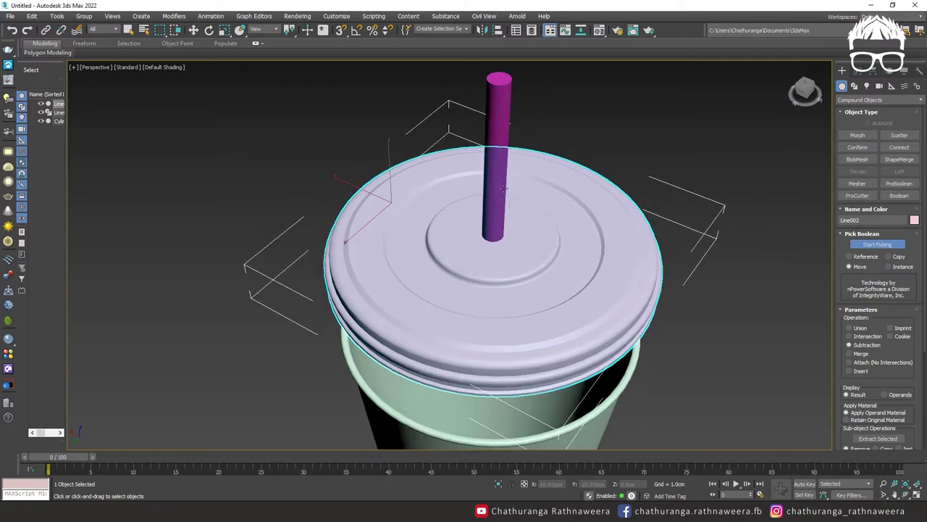
click(502, 108)
Convert the lid to an Editable Poly and select the straw hole's vertices in the Top view.
alt+middle_drag(502, 107, 534, 187)
key(alt+w)
middle_click(353, 98)
key(alt+w)
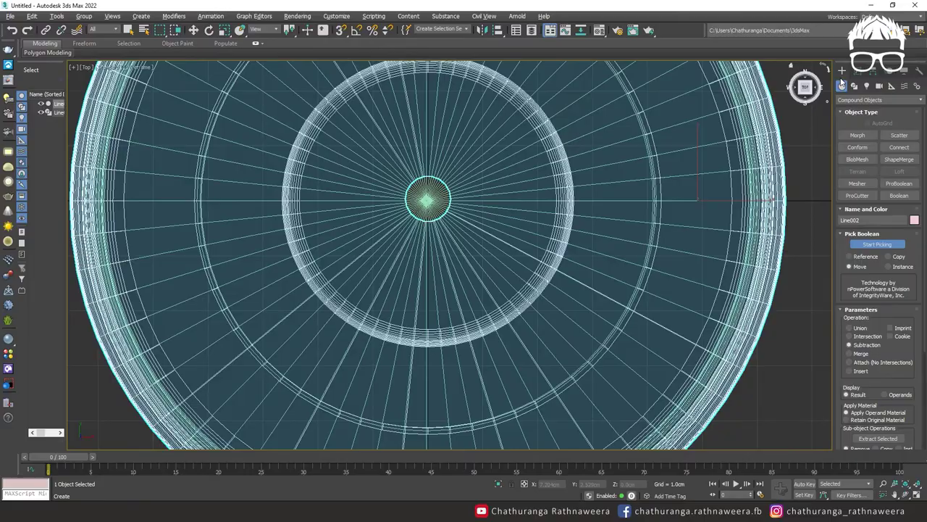
alt+middle_drag(579, 266, 612, 188)
key(t)
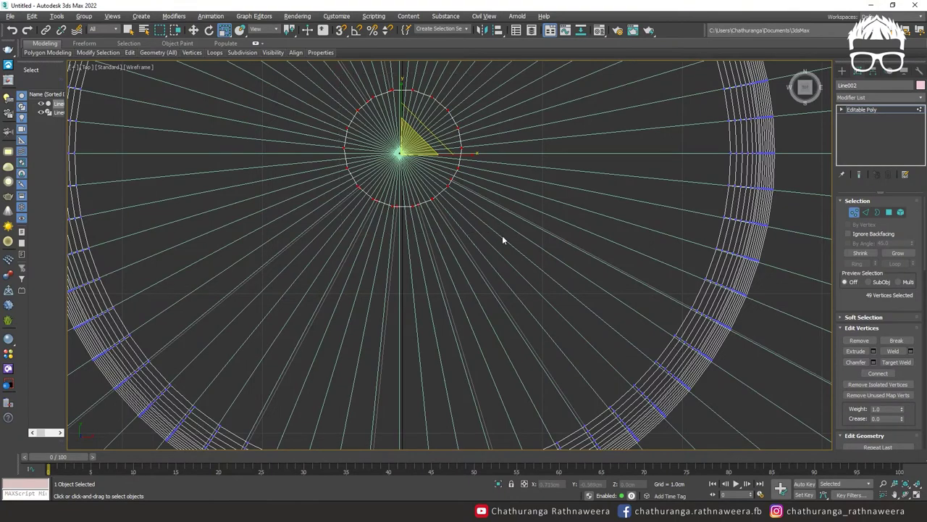
Enlarge the straw hole by scaling its selected vertices uniformly in the Perspective view.
key(alt+w)
middle_click(594, 332)
key(alt+w)
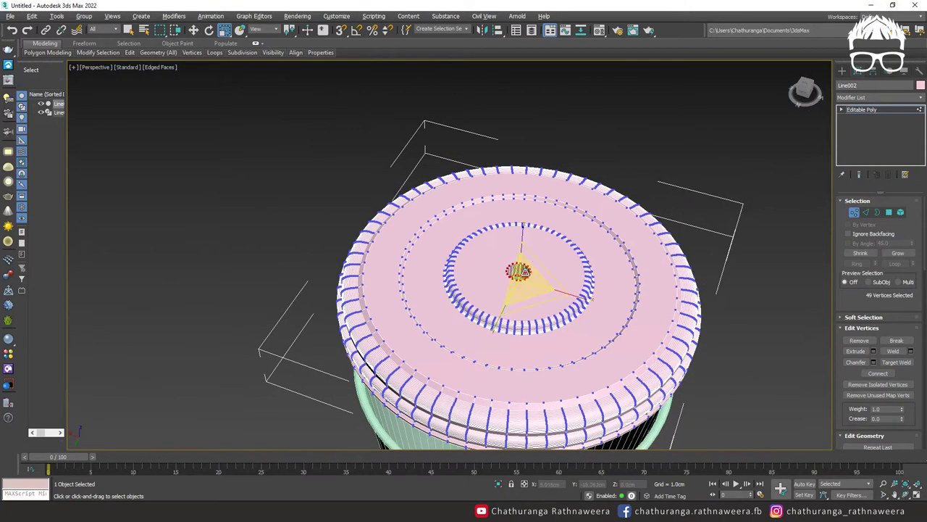
drag(520, 271, 545, 239)
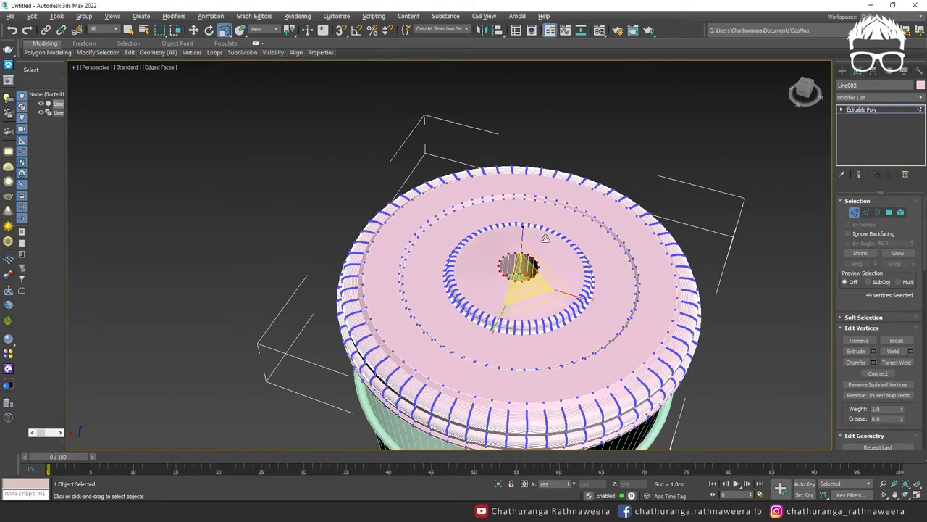
alt+middle_drag(547, 329, 588, 281)
Scale the hole's vertices vertically to about 80% in the Front view, then leave vertex editing in Perspective.
key(alt+w)
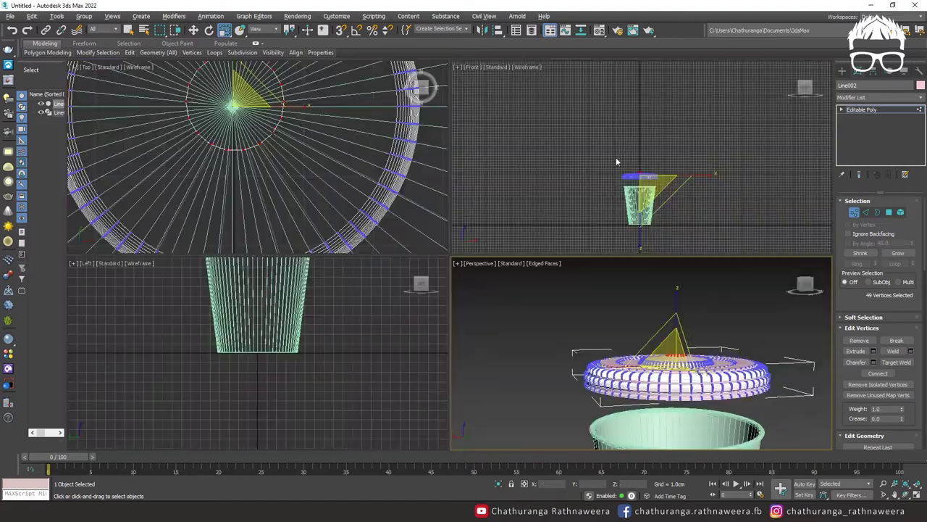
key(alt+w)
scroll(464, 194, up, 8)
scroll(410, 200, up, 4)
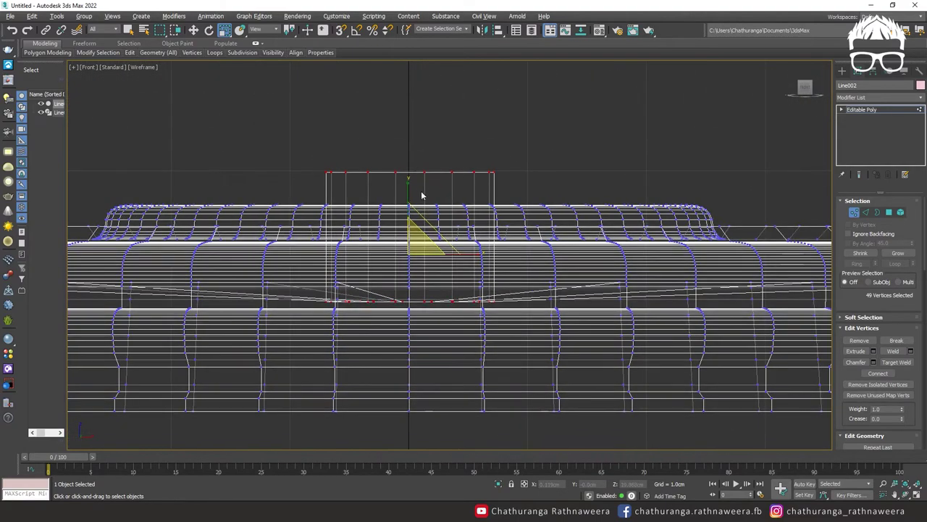
drag(408, 181, 407, 207)
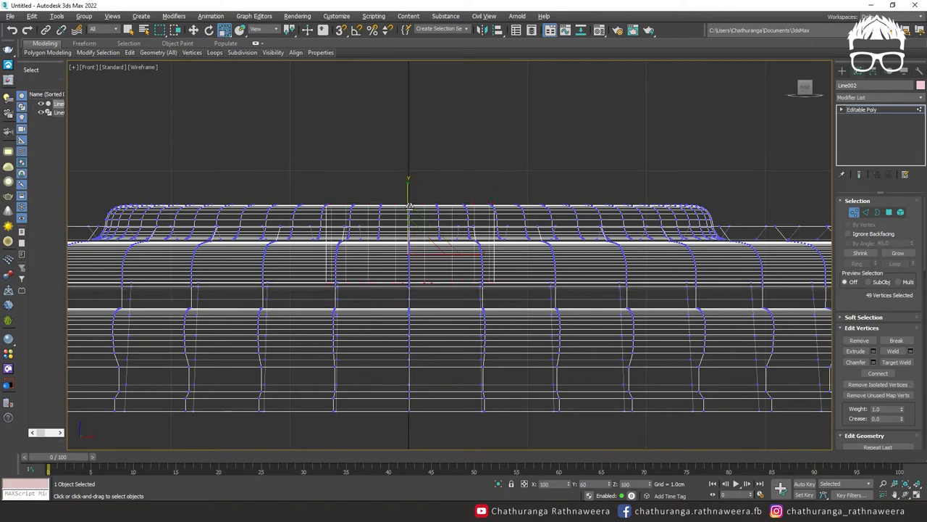
key(alt+w)
key(alt+w)
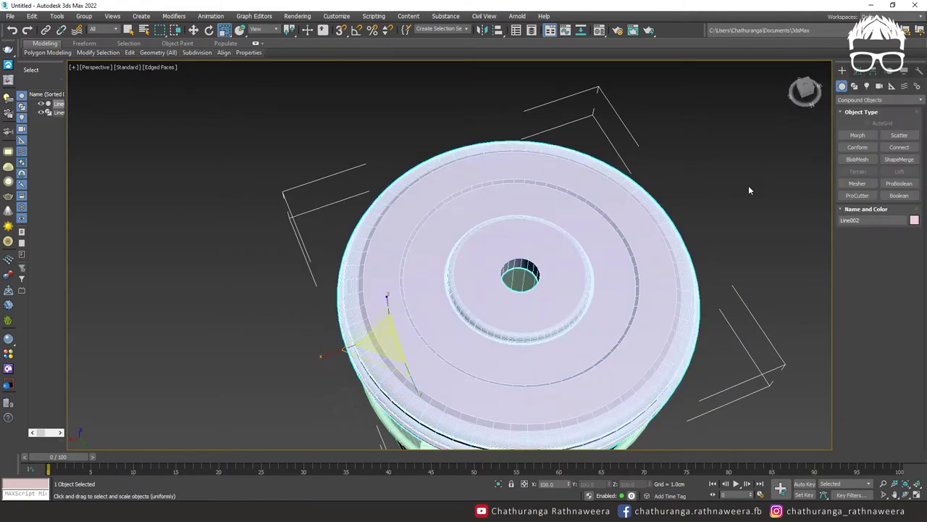
Deselect the lid and turn off the edged-faces display in the Perspective view.
click(750, 190)
mouse_move(667, 272)
alt+middle_down()
mouse_move(655, 290)
mouse_move(668, 260)
mouse_move(638, 247)
alt+middle_up()
key(F4)
alt+middle_drag(639, 247, 660, 240)
scroll(425, 300, down, 5)
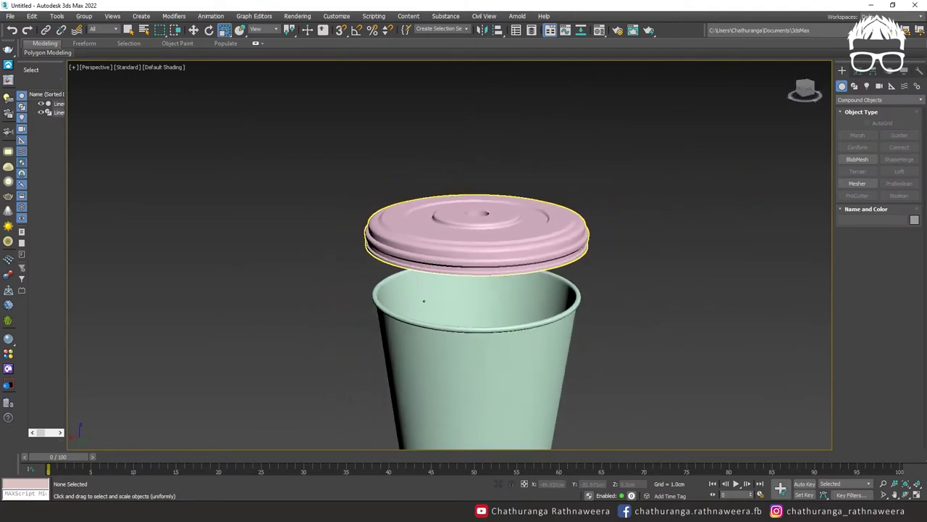
mouse_move(640, 277)
alt+middle_down()
mouse_move(585, 257)
mouse_move(584, 301)
mouse_move(631, 280)
mouse_move(635, 263)
mouse_move(626, 286)
alt+middle_up()
Lower the lid onto the cup's rim in the Front view, to about Z 15.57 cm, and deselect it in Perspective.
click(546, 244)
key(f)
key(w)
drag(653, 121, 646, 222)
key(alt+w)
key(alt+w)
alt+middle_drag(654, 333, 623, 268)
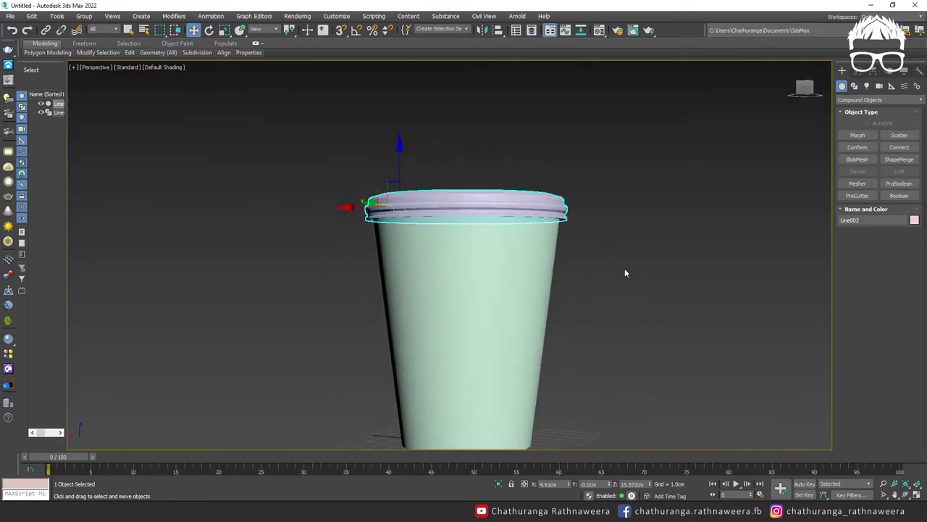
click(619, 302)
alt+middle_drag(619, 302, 613, 325)
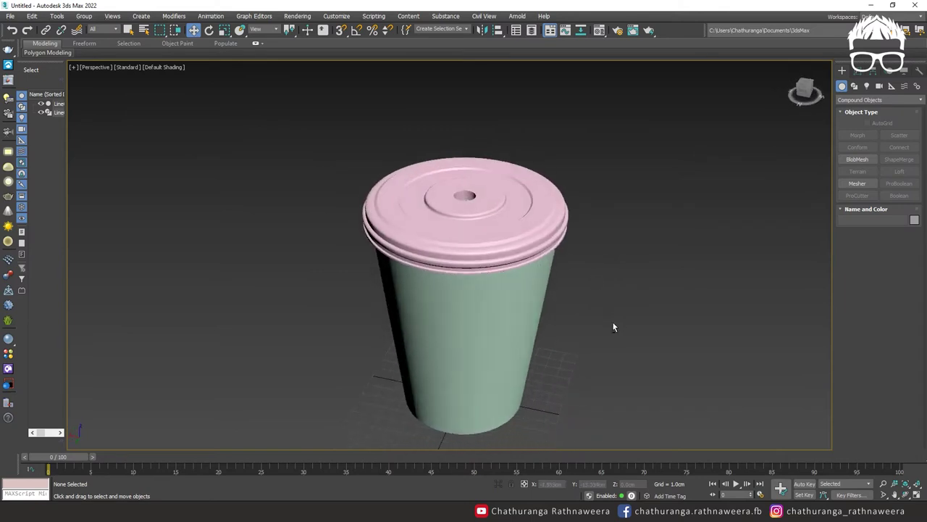
Draw a straw path spline in the Front view, rising about 20 cm from the cup's base and curving into a sloped mouth end.
click(855, 88)
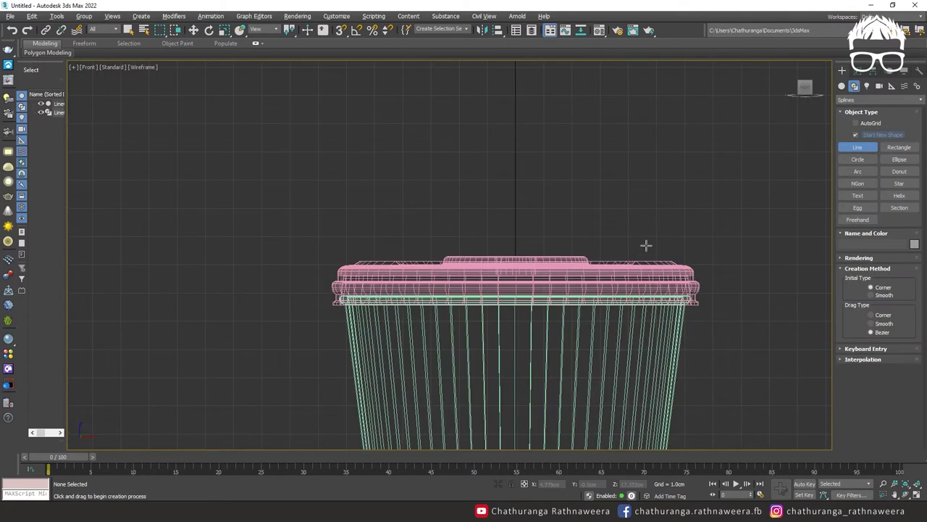
scroll(611, 292, down, 2)
scroll(610, 292, down, 2)
middle_drag(508, 276, 460, 245)
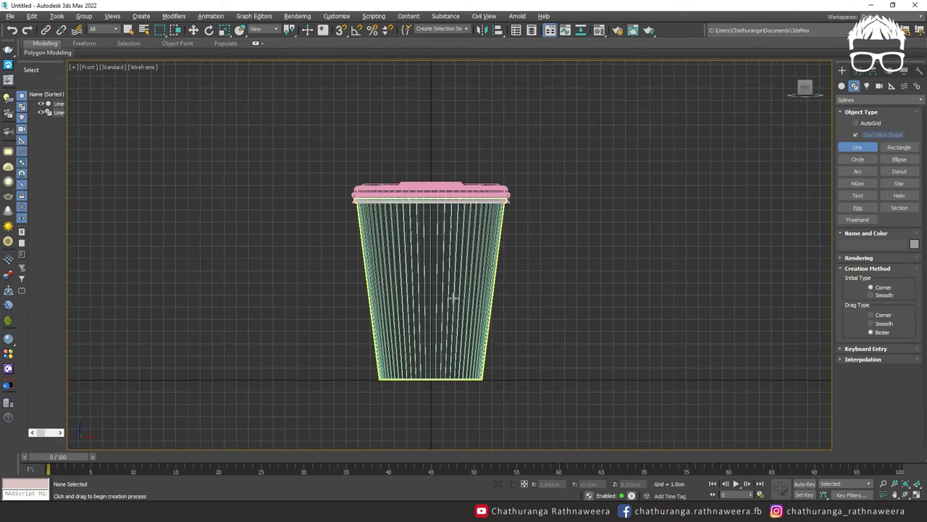
click(420, 379)
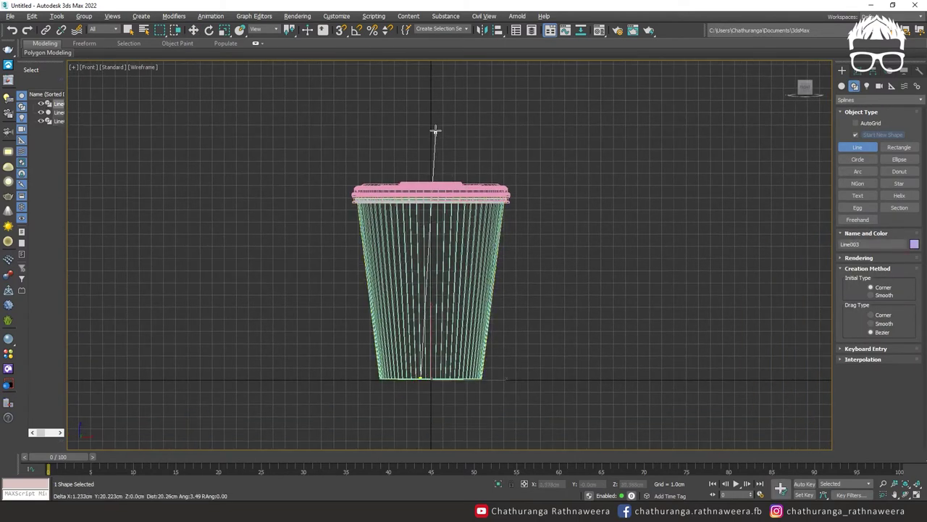
drag(432, 135, 433, 119)
click(462, 111)
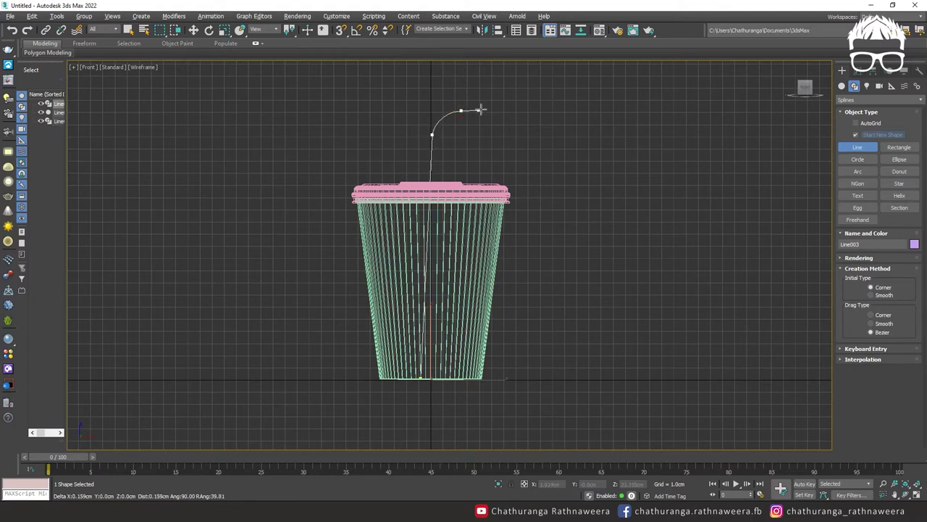
click(525, 88)
right_click(525, 88)
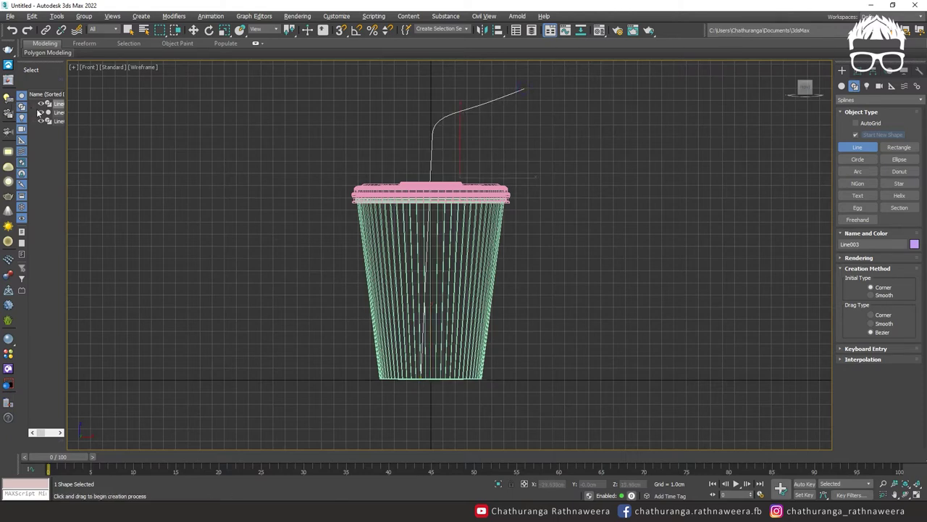
Hide the lid and the cup, leaving only the straw spline displayed.
click(41, 113)
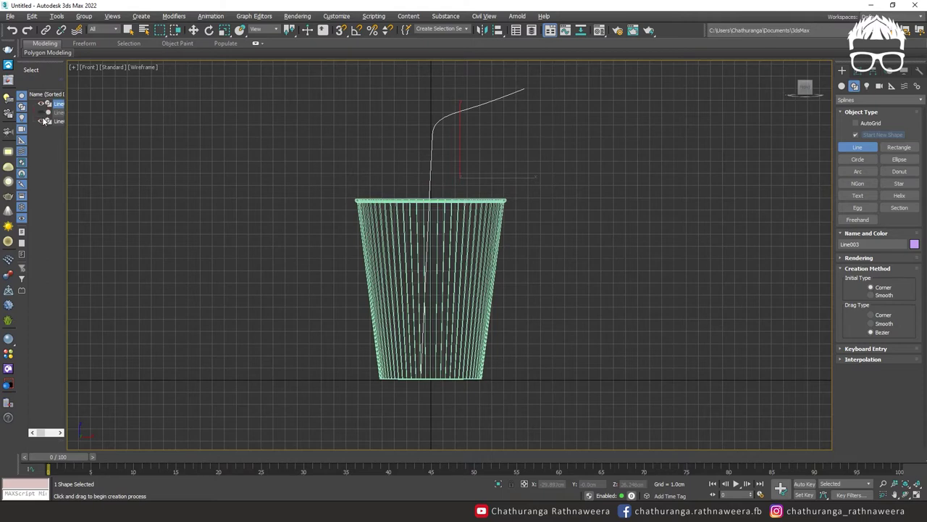
click(41, 121)
middle_drag(548, 222, 546, 262)
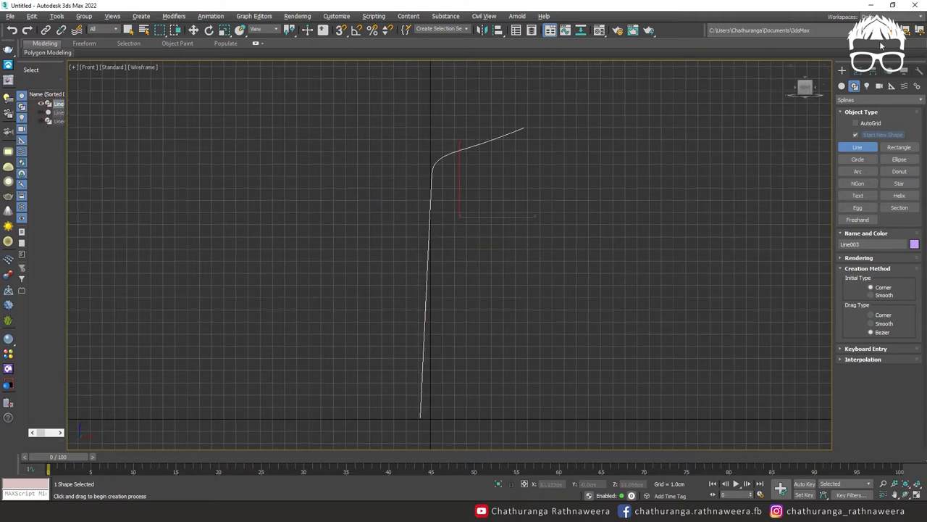
Adjust the Bezier handle of the straw spline's upper bend vertex to refine the curve, and deselect the vertex.
click(859, 70)
click(862, 225)
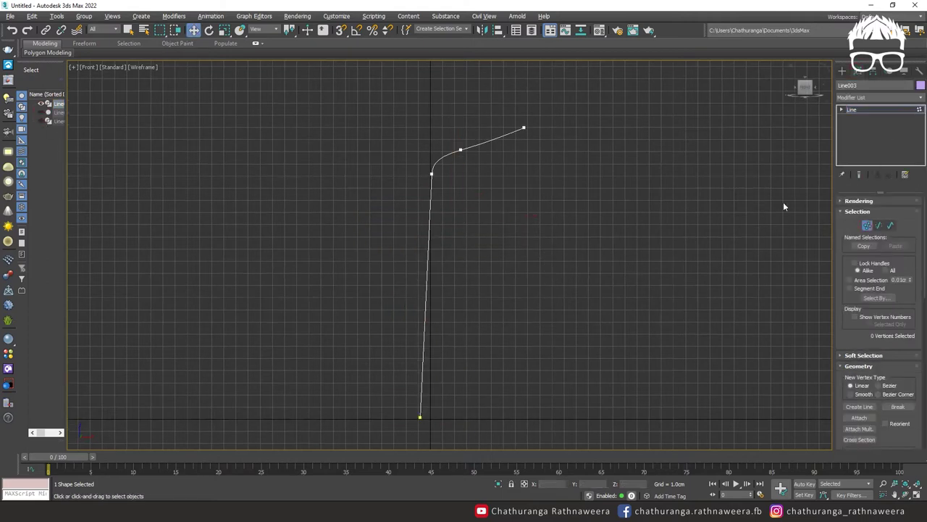
drag(440, 113, 472, 179)
middle_drag(468, 194, 476, 219)
scroll(475, 202, up, 4)
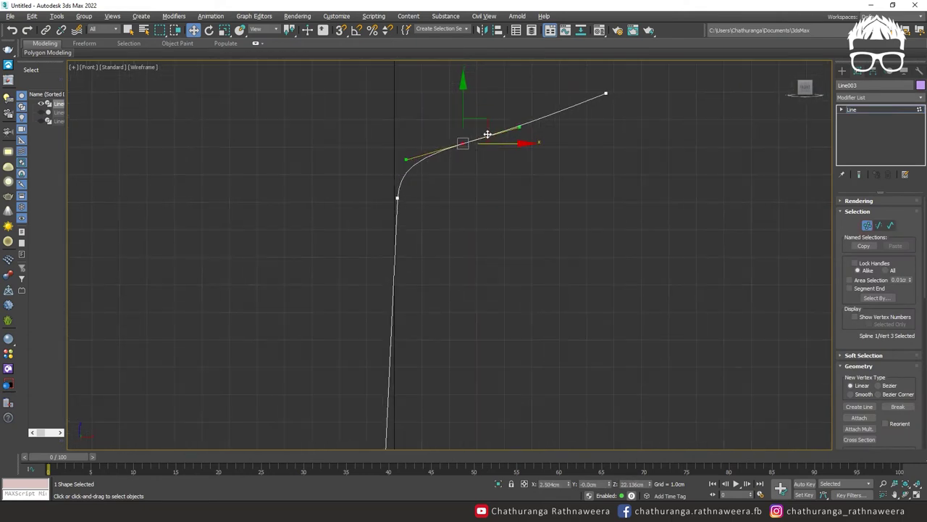
drag(518, 123, 513, 123)
scroll(507, 167, down, 4)
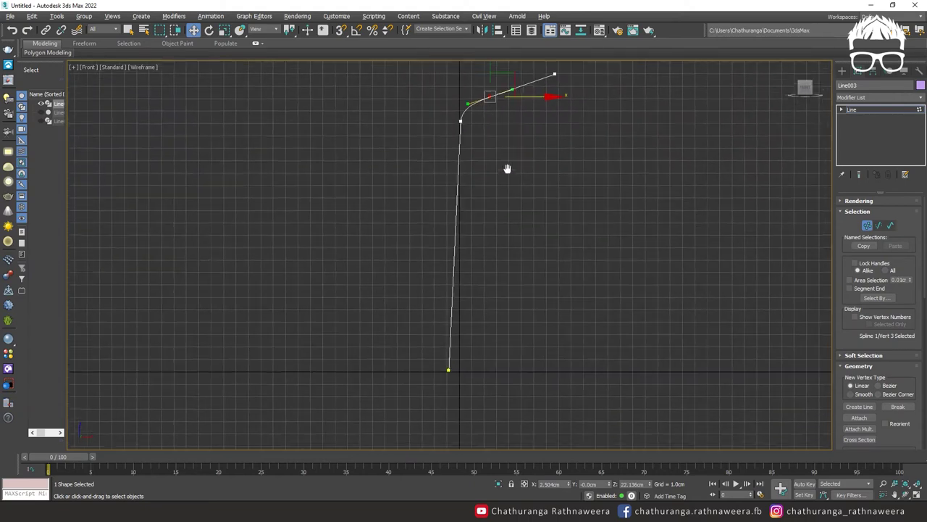
click(530, 213)
Draw a small circle beside the straw path's base in the Perspective view, scale it uniformly to straw thickness, and deselect it.
key(alt+w)
click(639, 359)
key(alt+w)
alt+middle_drag(572, 329, 396, 326)
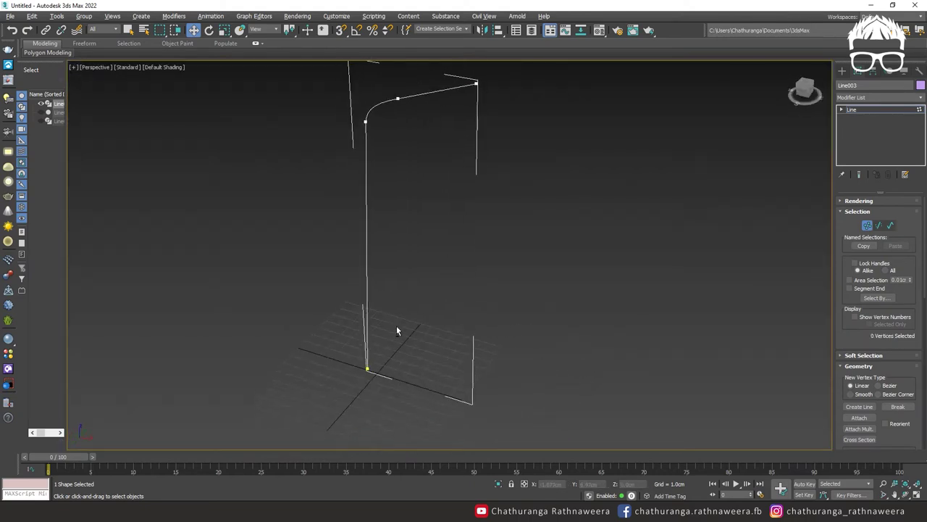
click(842, 70)
click(857, 159)
alt+middle_drag(631, 295, 609, 284)
drag(492, 329, 500, 333)
alt+middle_drag(494, 362, 486, 383)
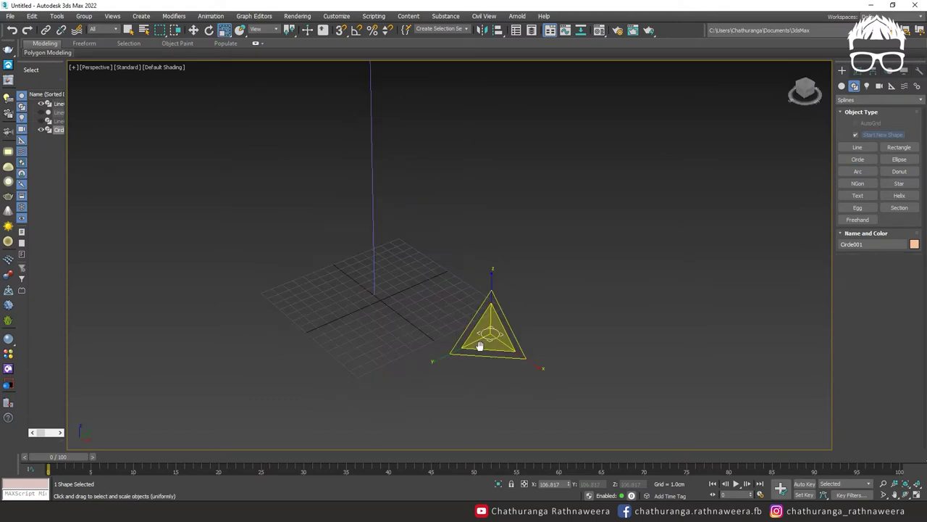
drag(493, 338, 493, 333)
alt+middle_drag(493, 334, 524, 389)
click(579, 300)
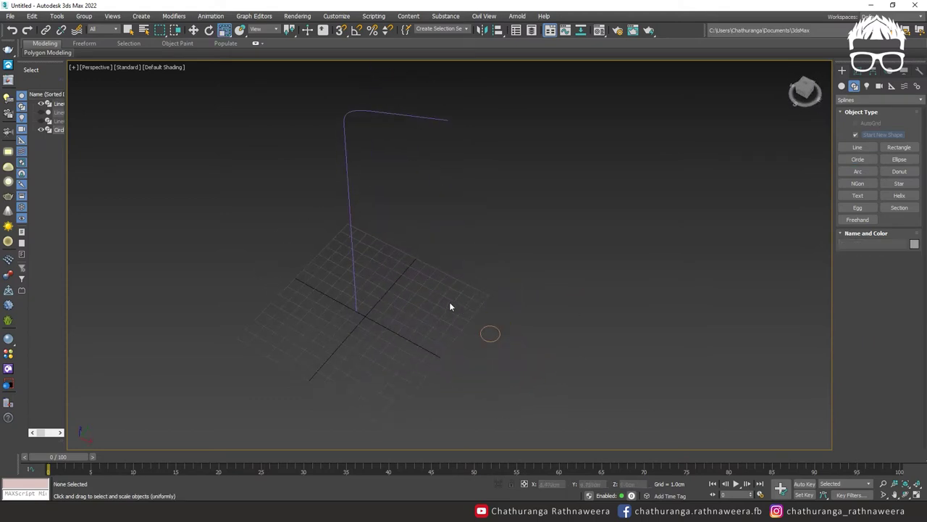
Loft the straw path spline as a compound object, using the small circle as its cross-section shape.
click(351, 226)
alt+middle_drag(403, 309, 417, 307)
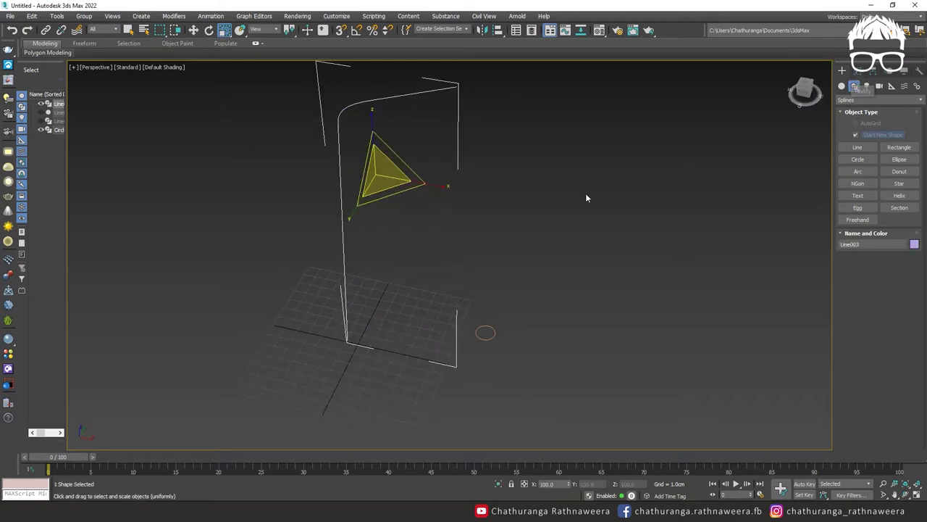
click(514, 214)
alt+middle_drag(514, 214, 480, 185)
drag(440, 182, 230, 265)
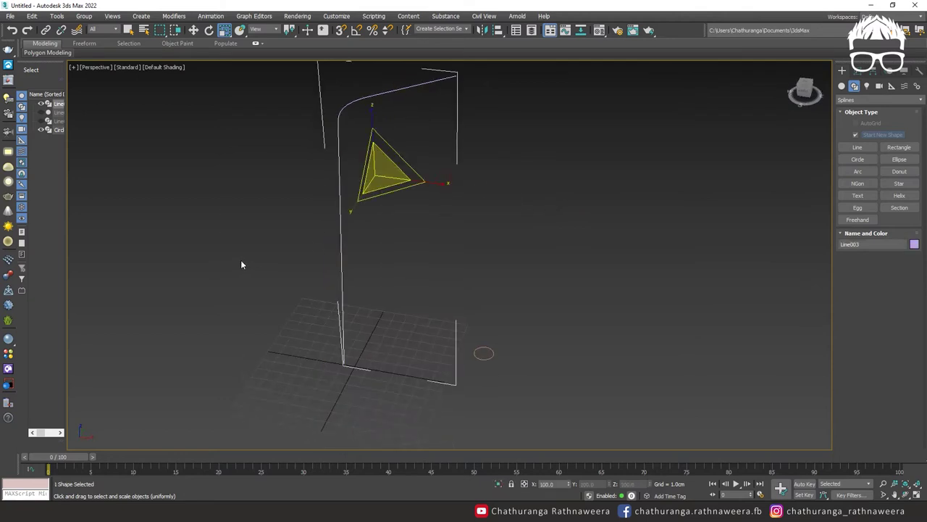
click(842, 86)
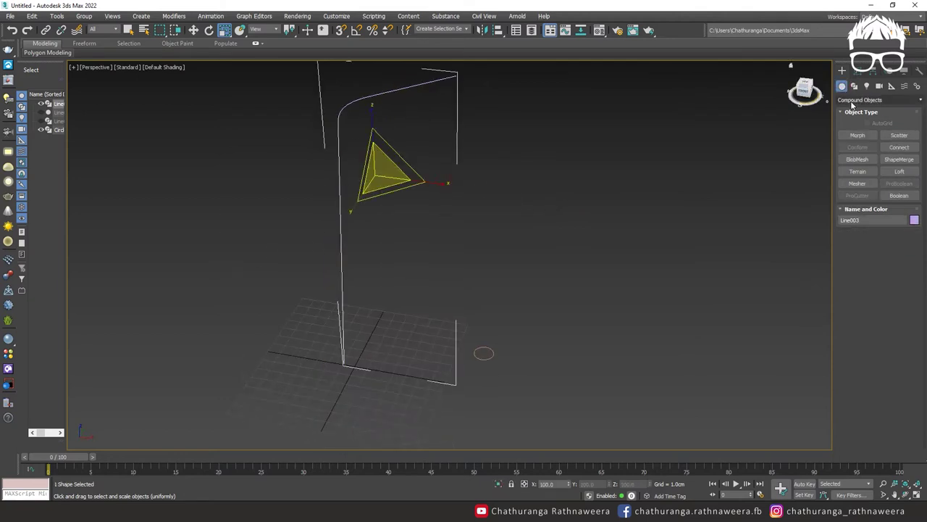
click(855, 100)
click(857, 127)
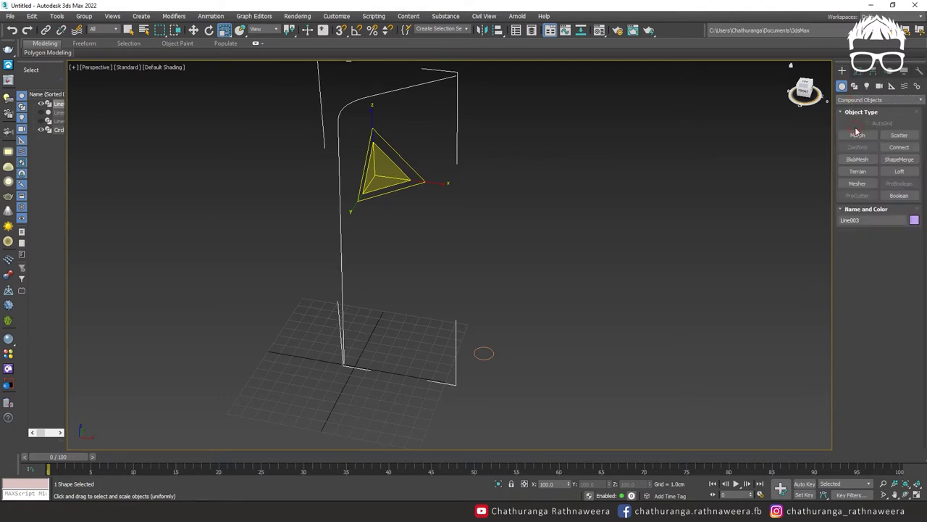
click(900, 172)
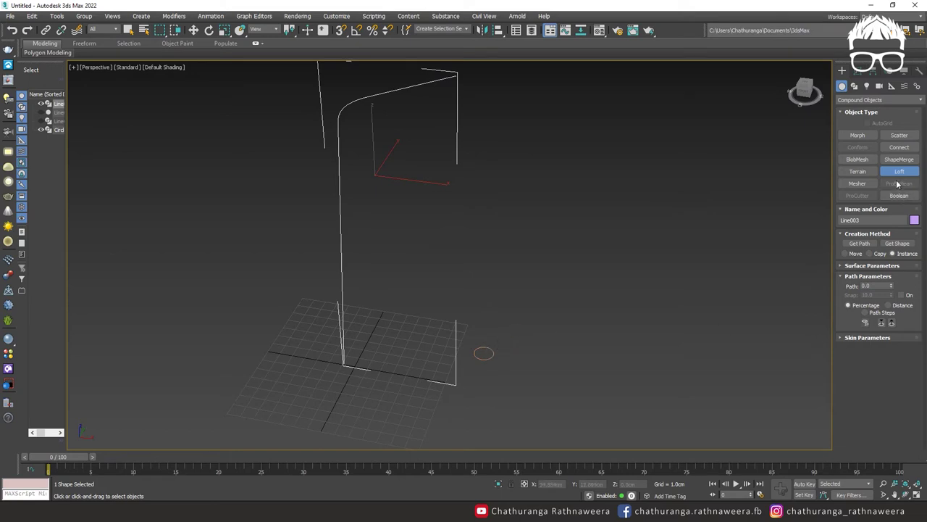
click(867, 276)
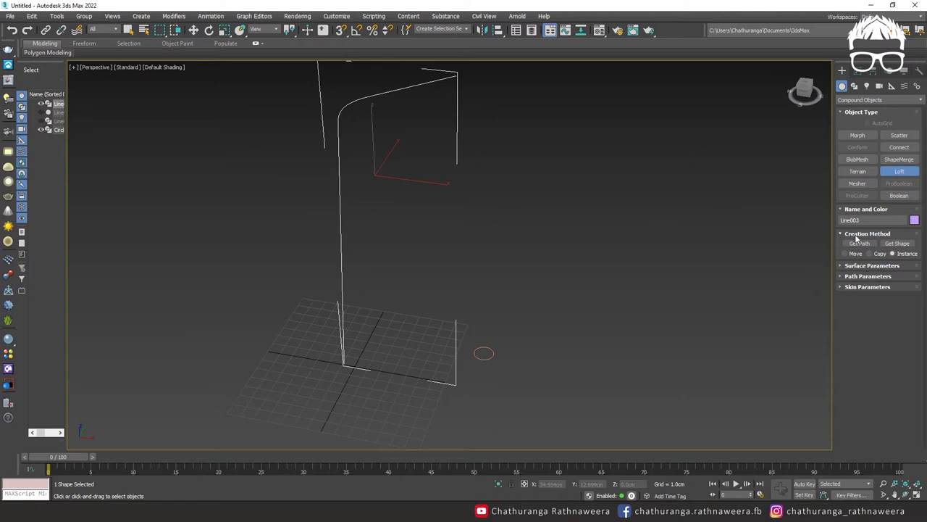
click(900, 244)
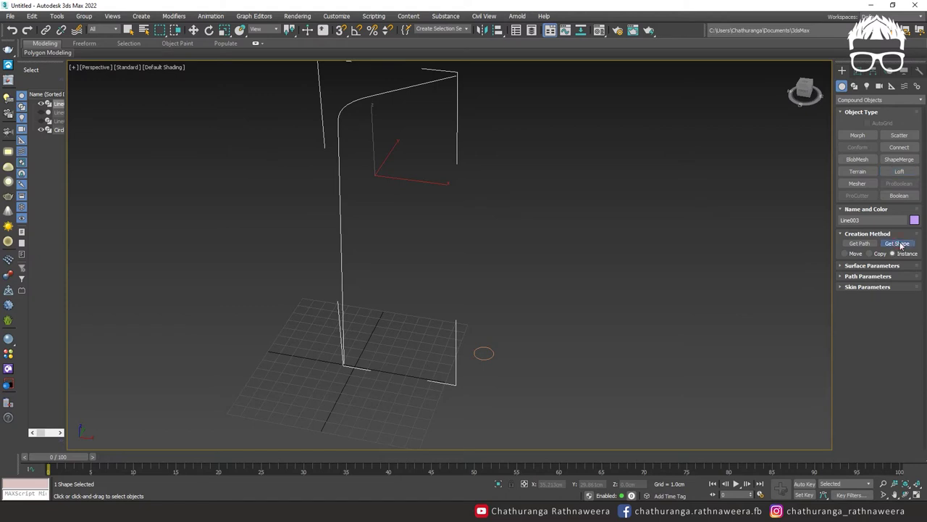
click(494, 354)
Turn off Cap Start and Cap End in the loft's skin parameters to open both ends of the straw.
alt+middle_drag(552, 319, 546, 300)
alt+middle_drag(485, 114, 483, 238)
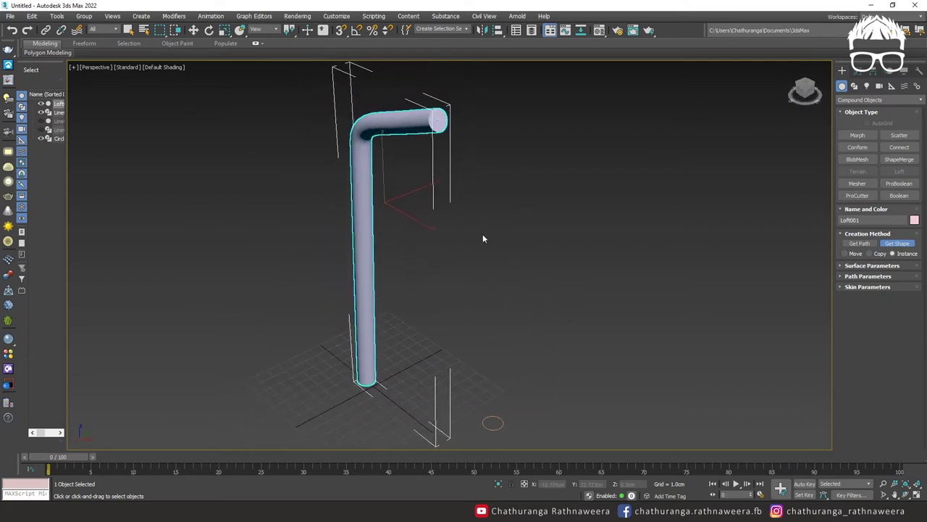
mouse_move(445, 192)
alt+middle_down()
mouse_move(447, 210)
mouse_move(428, 216)
mouse_move(440, 174)
alt+middle_up()
alt+middle_drag(404, 320, 566, 206)
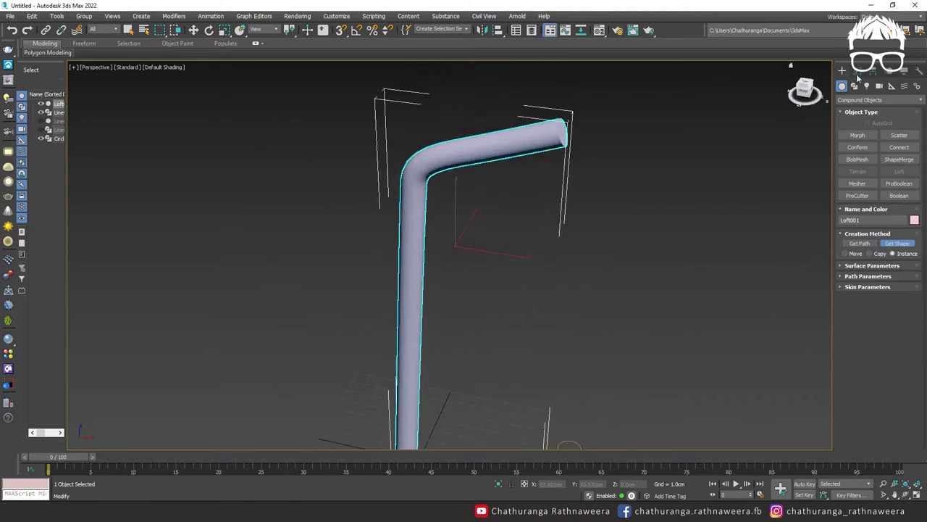
click(847, 288)
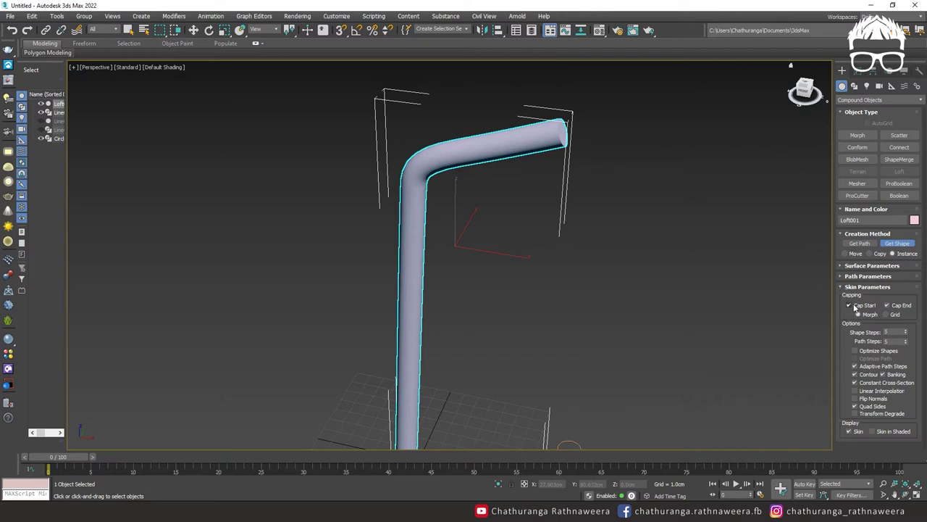
click(887, 306)
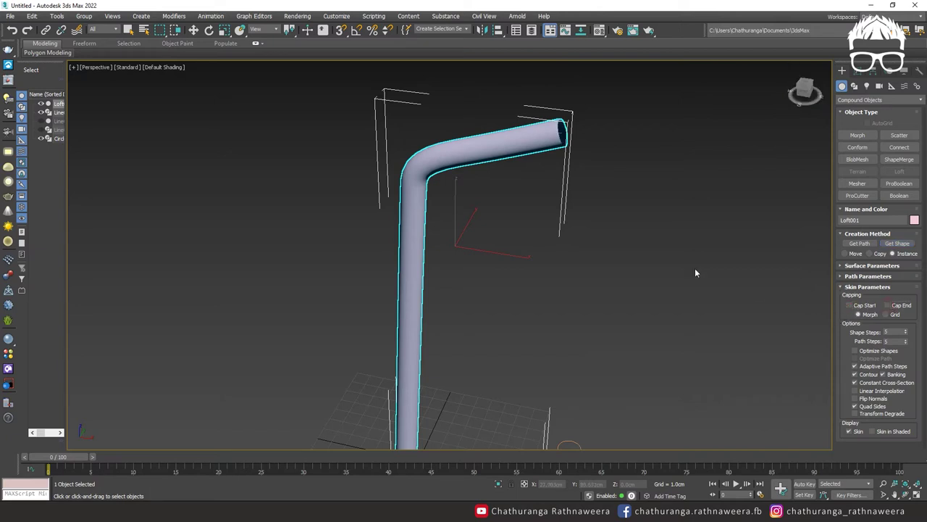
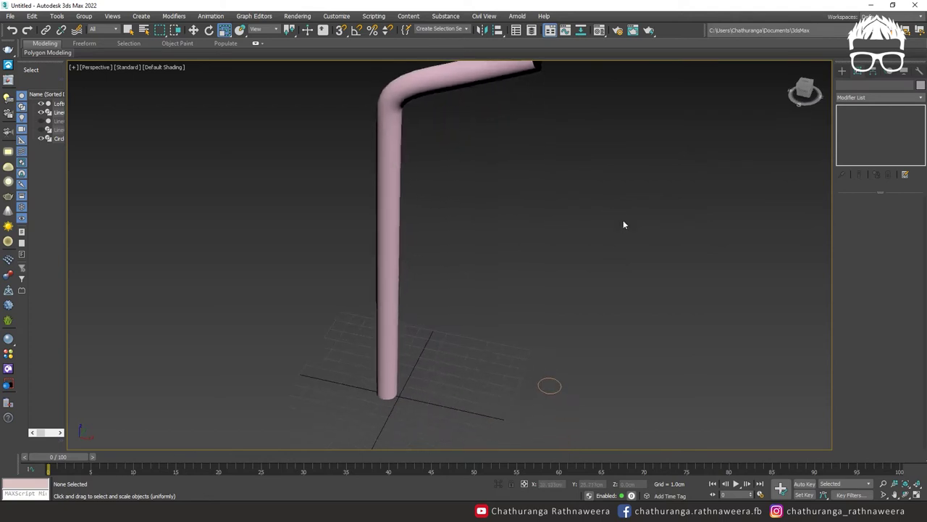
Delete the straw's path spline and the source circle, keeping the lofted straw.
alt+middle_drag(564, 142, 553, 112)
click(538, 81)
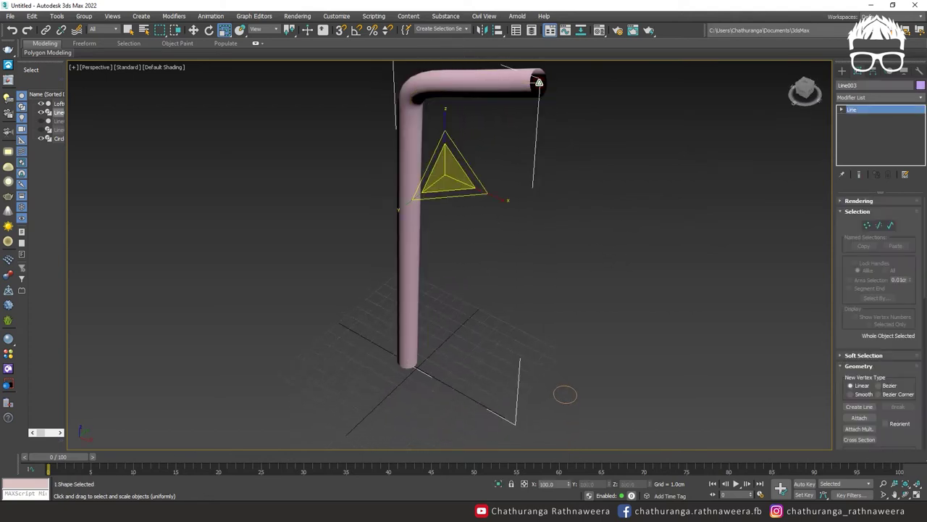
key(Delete)
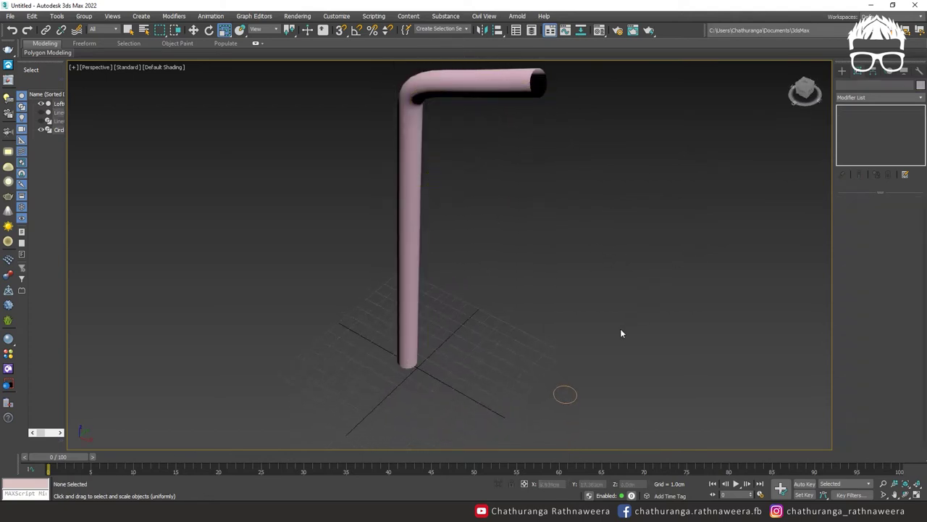
click(569, 387)
key(Delete)
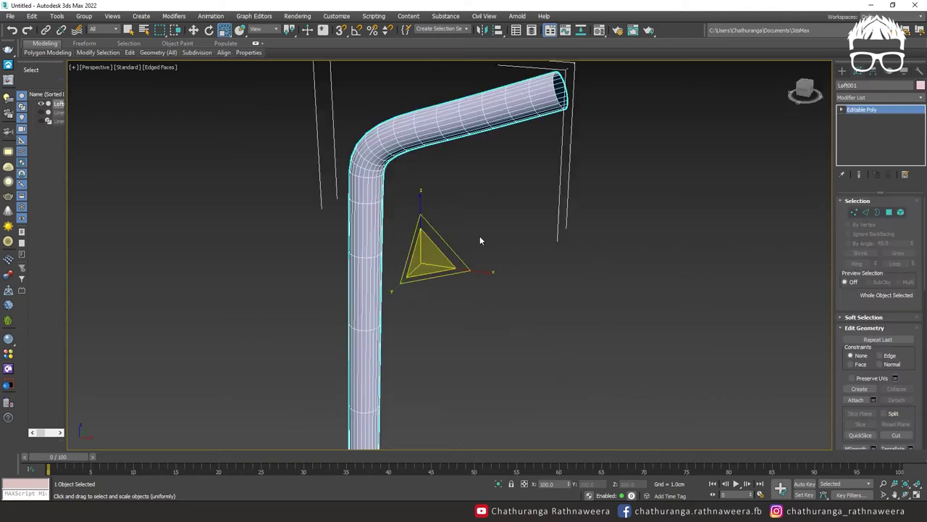
Deselect the straw and switch the edged-faces display off and on again in the Perspective view.
click(484, 173)
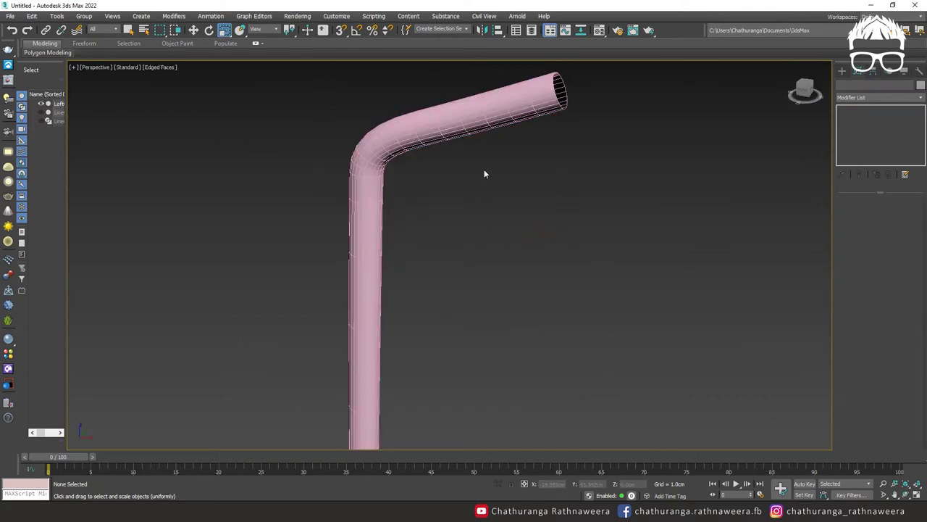
key(F4)
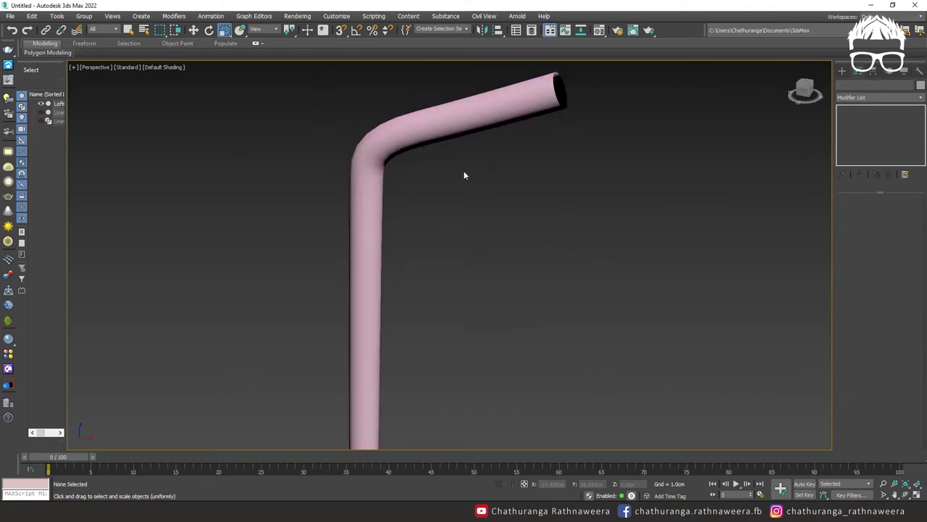
click(147, 67)
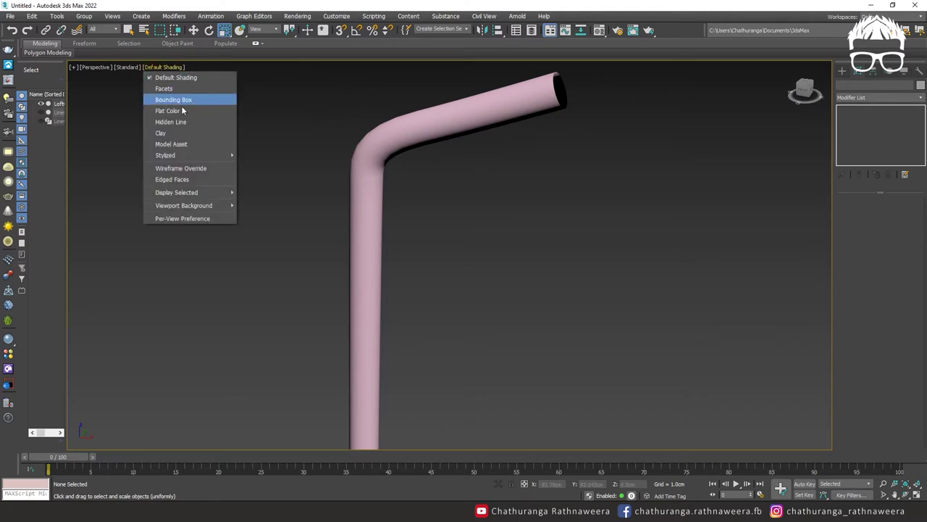
click(185, 179)
alt+middle_drag(519, 209, 517, 213)
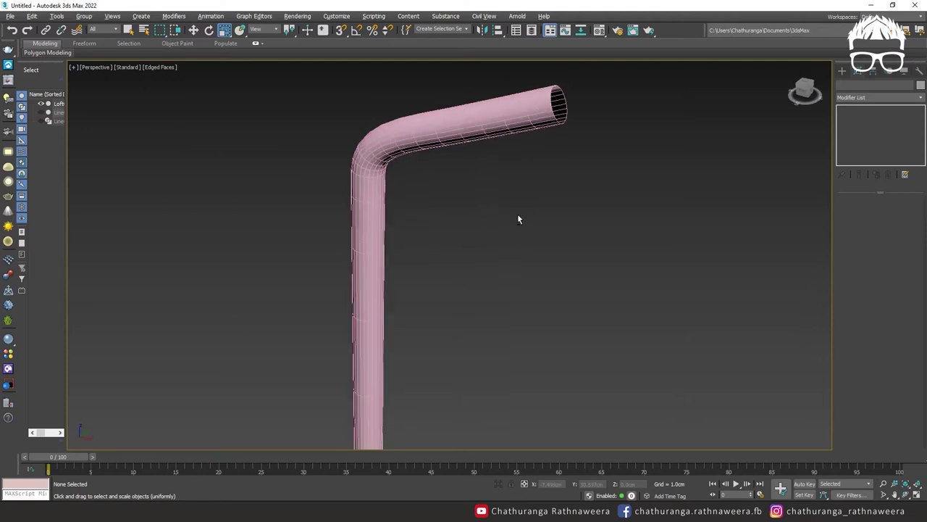
Select a line of lengthwise edges through the straw's bend at edge level and expand it to the full ring around the tube.
click(463, 141)
alt+middle_drag(475, 178, 506, 189)
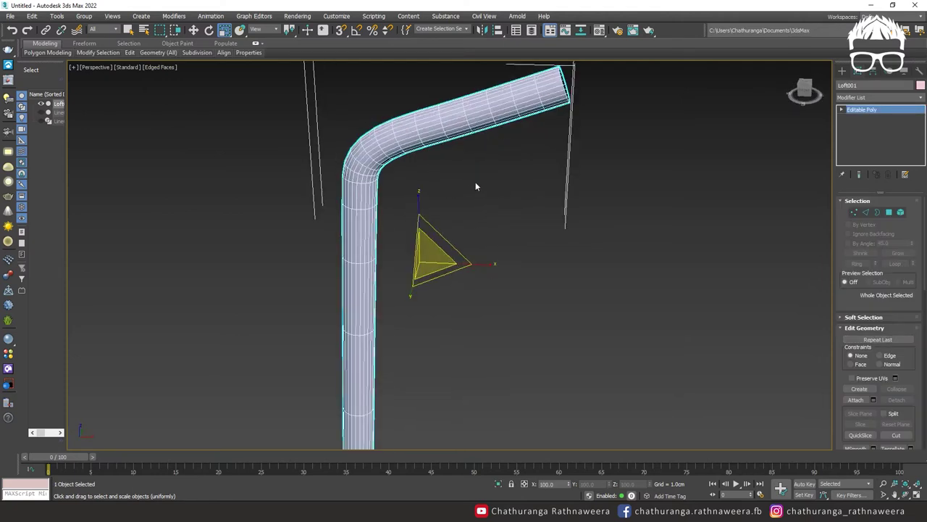
click(866, 211)
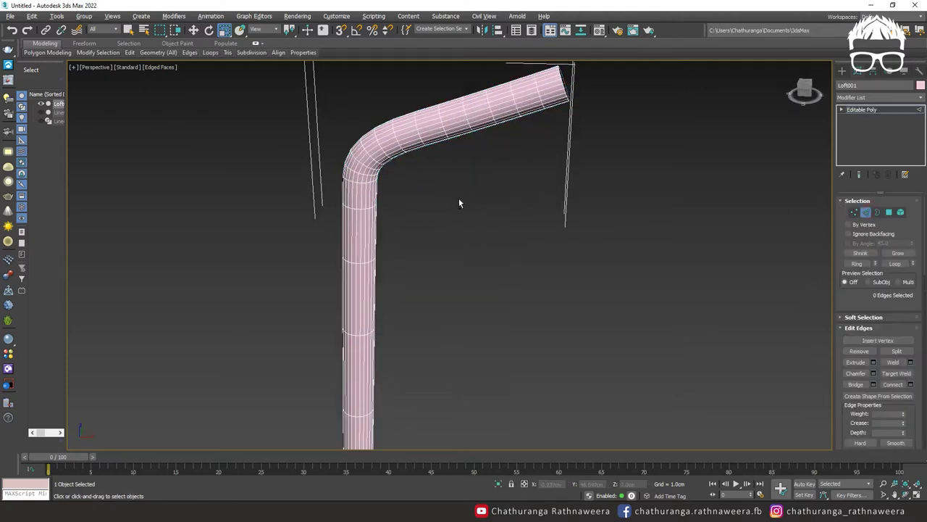
scroll(354, 199, up, 2)
scroll(354, 199, up, 1)
middle_drag(391, 177, 419, 202)
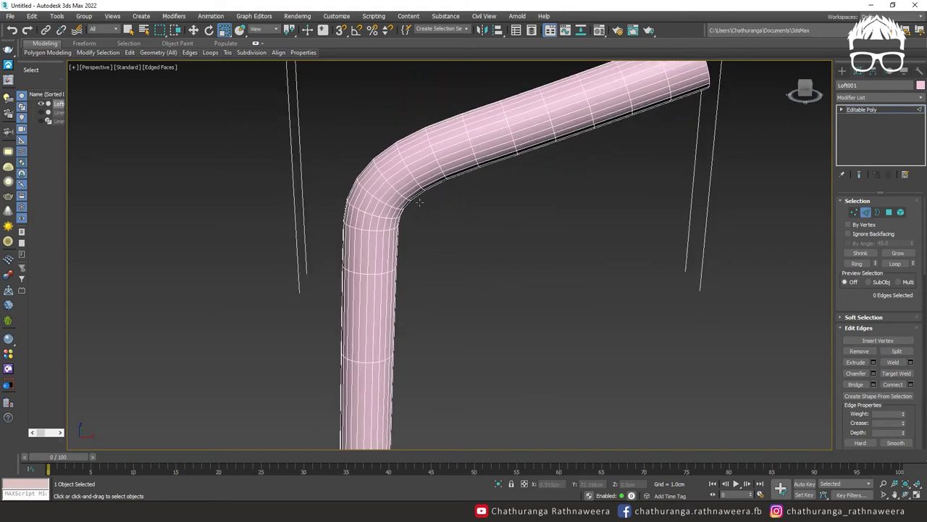
double_click(368, 224)
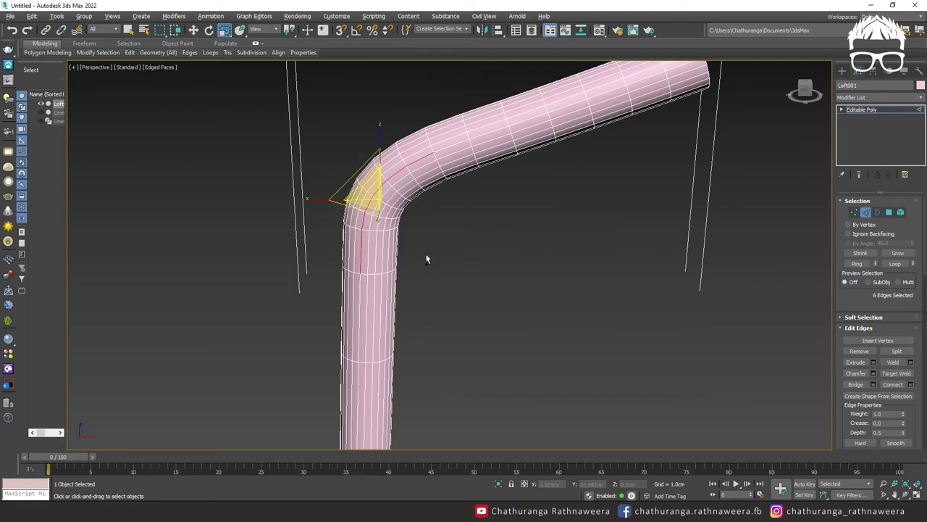
scroll(426, 258, up, 4)
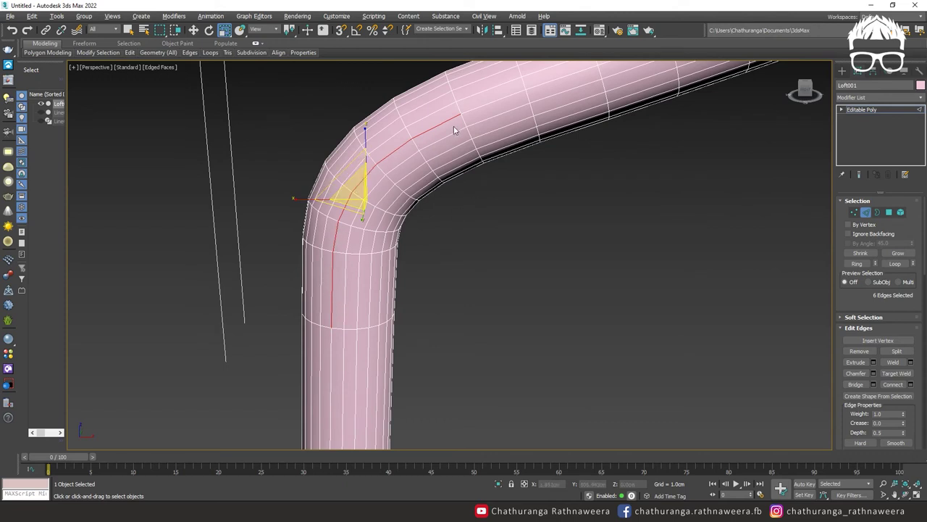
scroll(858, 301, down, 3)
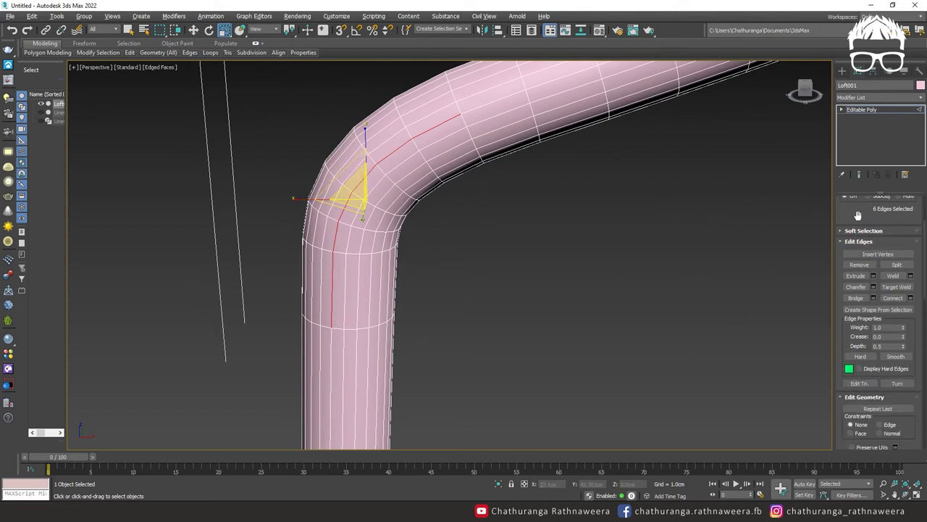
scroll(859, 221, up, 3)
click(857, 263)
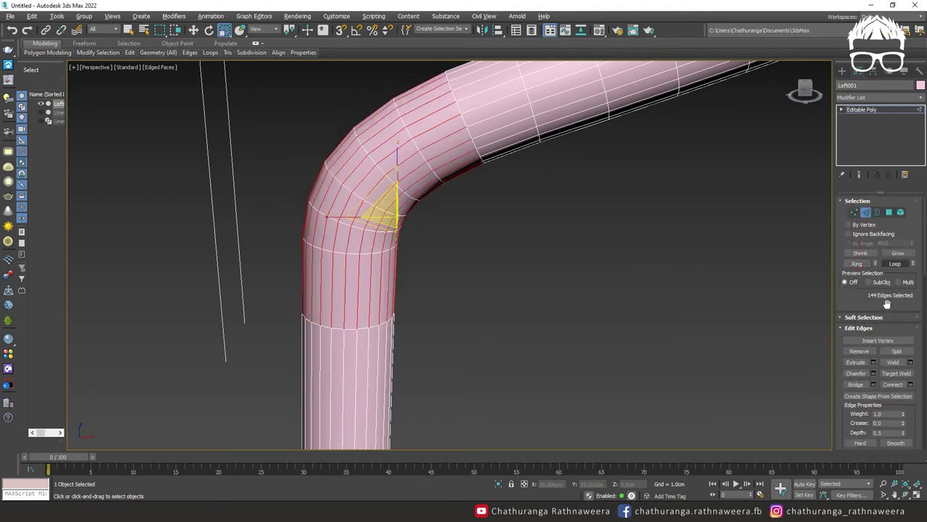
Connect the ringed edges at the straw's bend with 2 segments and a pinch of 6, and clear the edge selection.
scroll(898, 275, down, 4)
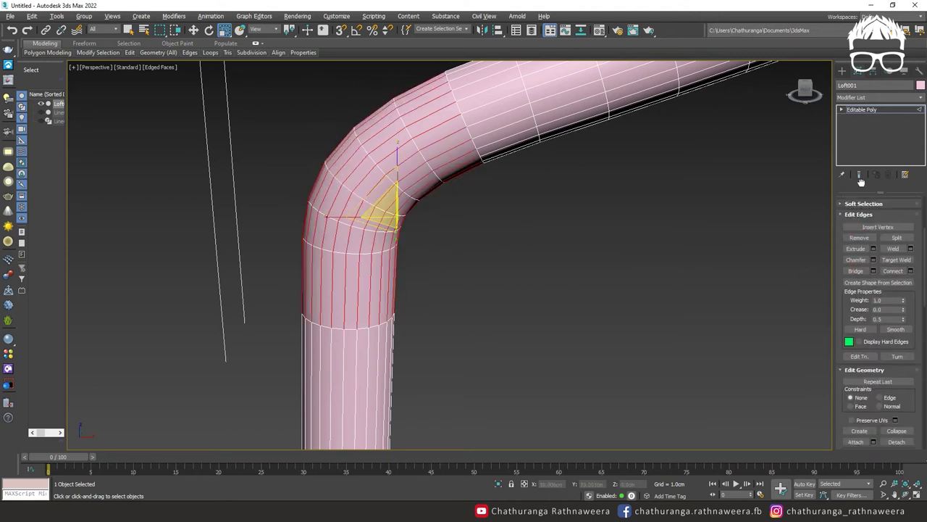
click(911, 270)
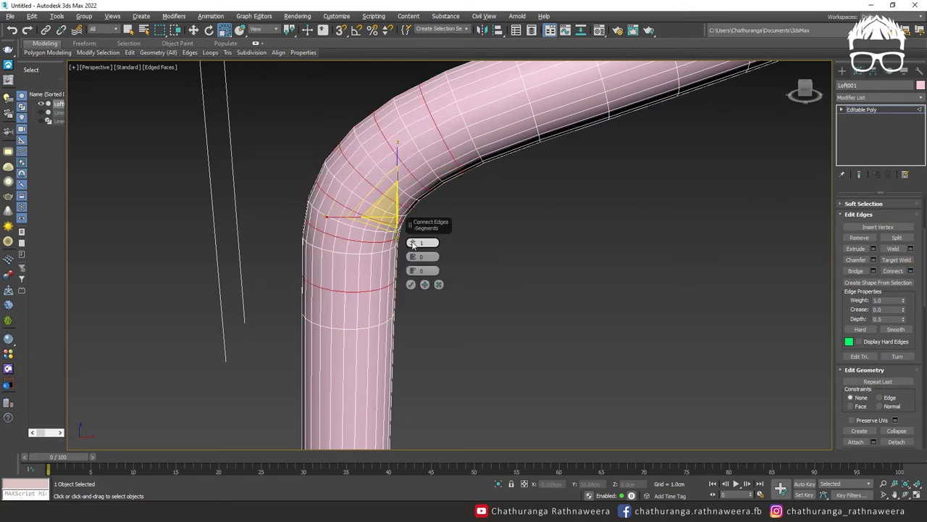
click(414, 243)
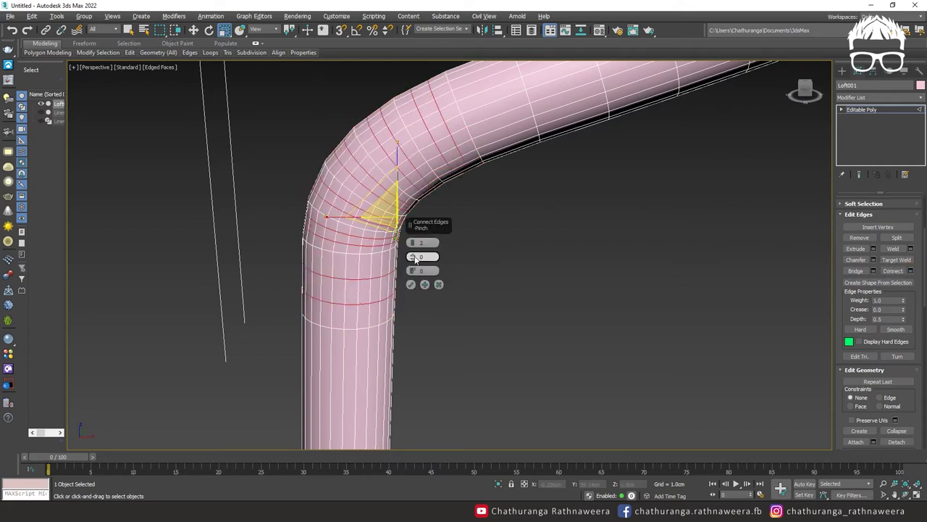
mouse_move(414, 258)
mouse_down()
mouse_move(421, 227)
mouse_move(422, 243)
mouse_up()
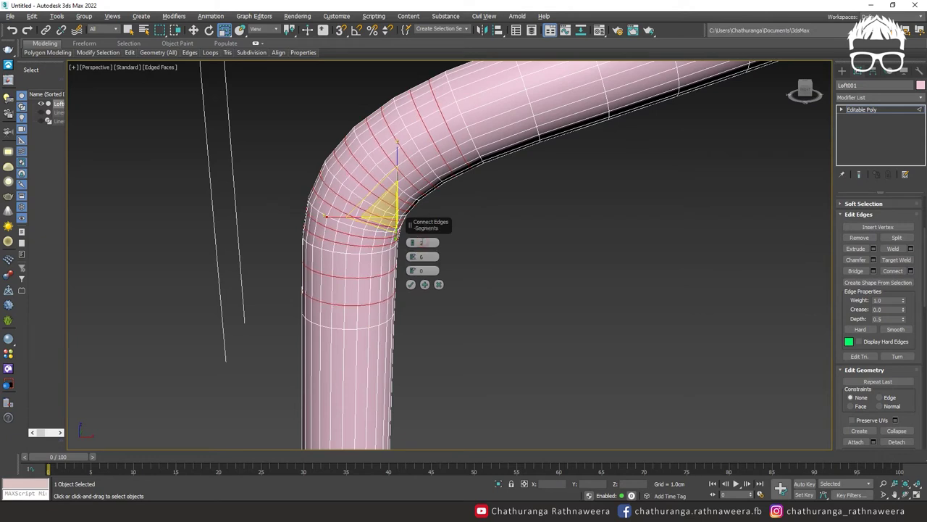
drag(416, 244, 415, 252)
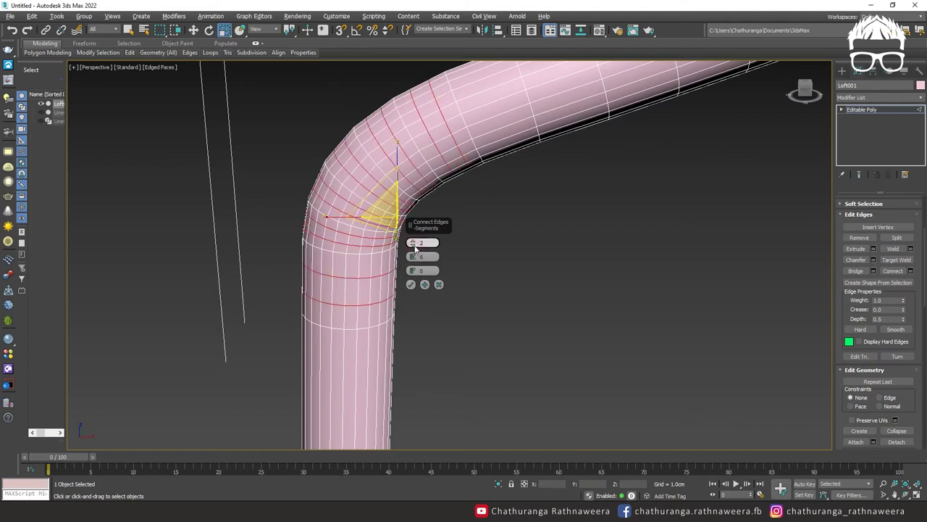
click(410, 286)
click(438, 279)
mouse_move(533, 252)
alt+middle_down()
mouse_move(507, 254)
mouse_move(521, 252)
alt+middle_up()
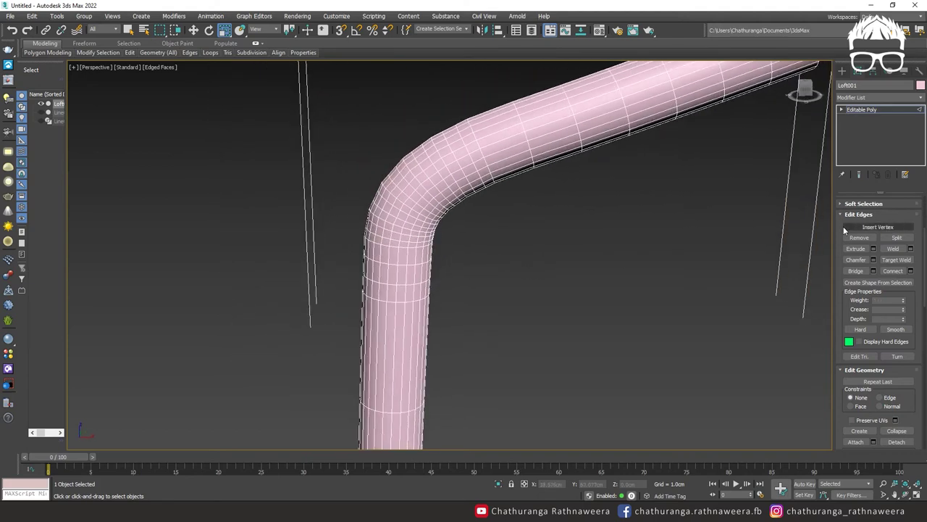
Select 14 consecutive crosswise edges along the straw's bend and expand them to full loops around the tube.
scroll(841, 226, up, 3)
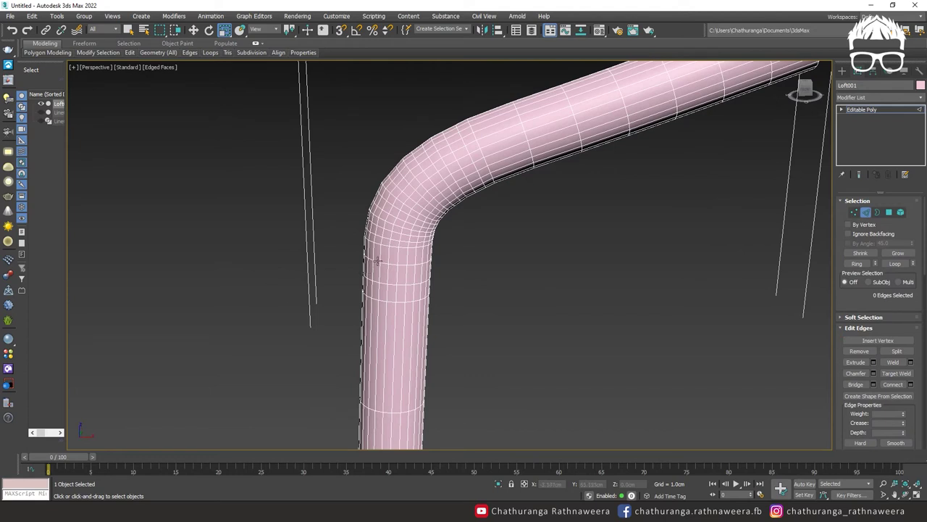
scroll(421, 256, up, 1)
key(ctrl+z)
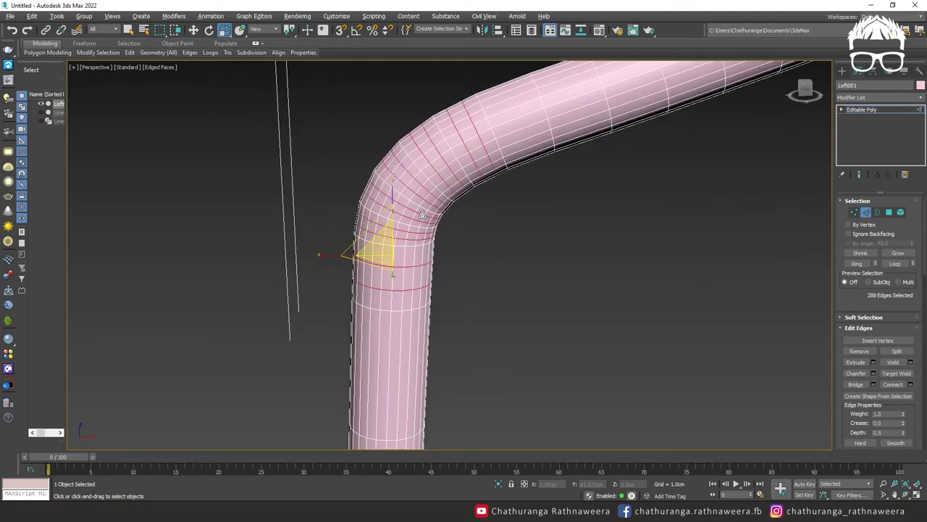
click(454, 272)
click(400, 247)
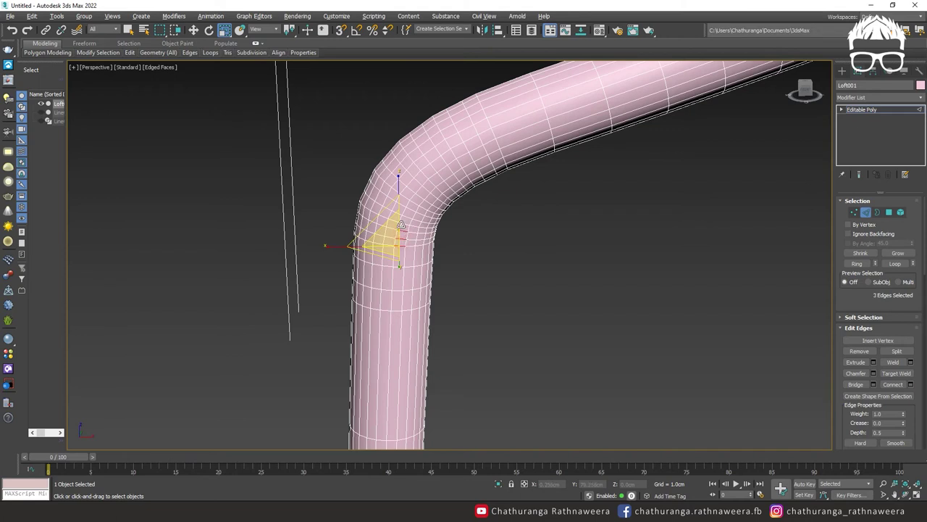
ctrl+click(405, 224)
ctrl+click(408, 215)
ctrl+click(411, 209)
ctrl+click(418, 203)
ctrl+click(422, 195)
ctrl+click(431, 185)
ctrl+click(435, 180)
ctrl+click(443, 174)
ctrl+click(449, 169)
ctrl+click(459, 164)
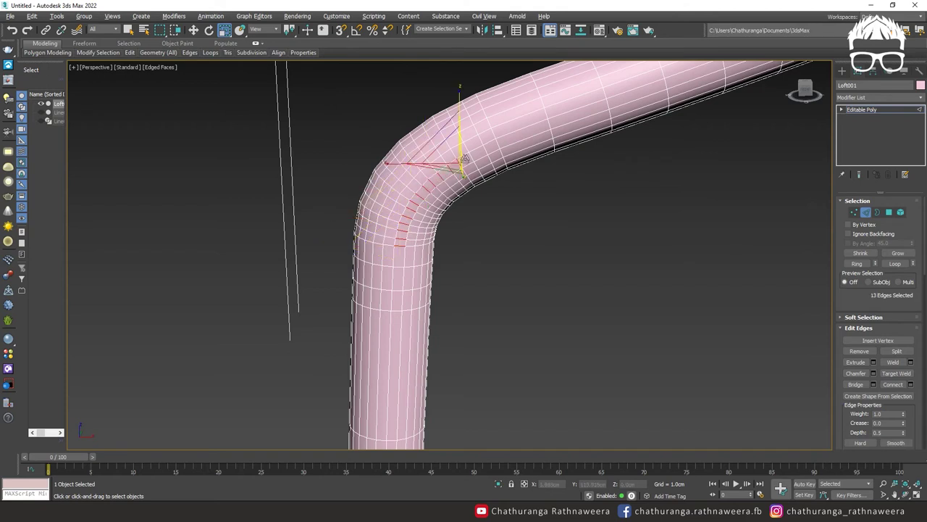
ctrl+click(469, 156)
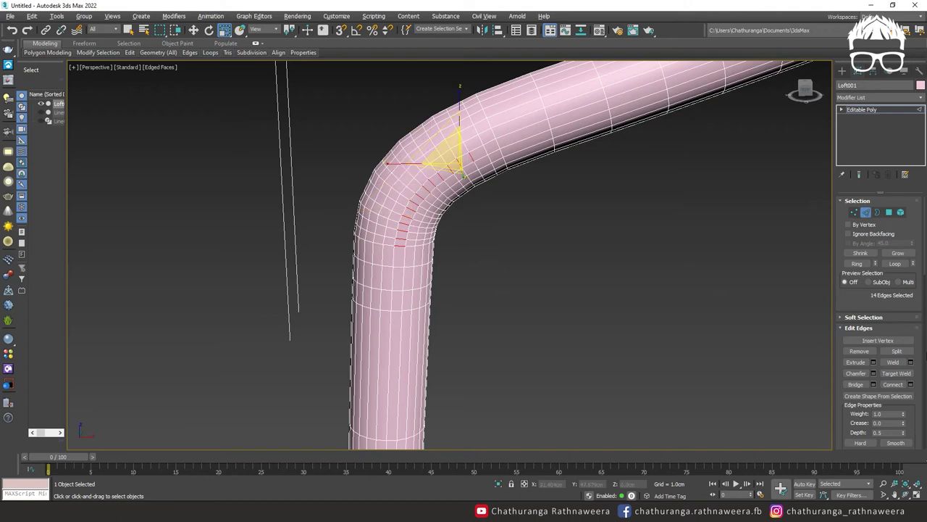
click(895, 263)
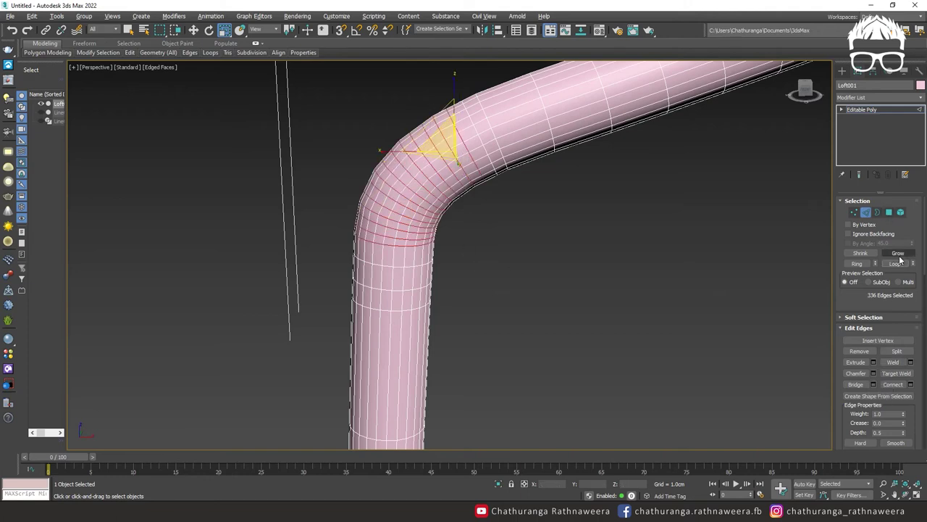
alt+middle_drag(545, 283, 487, 247)
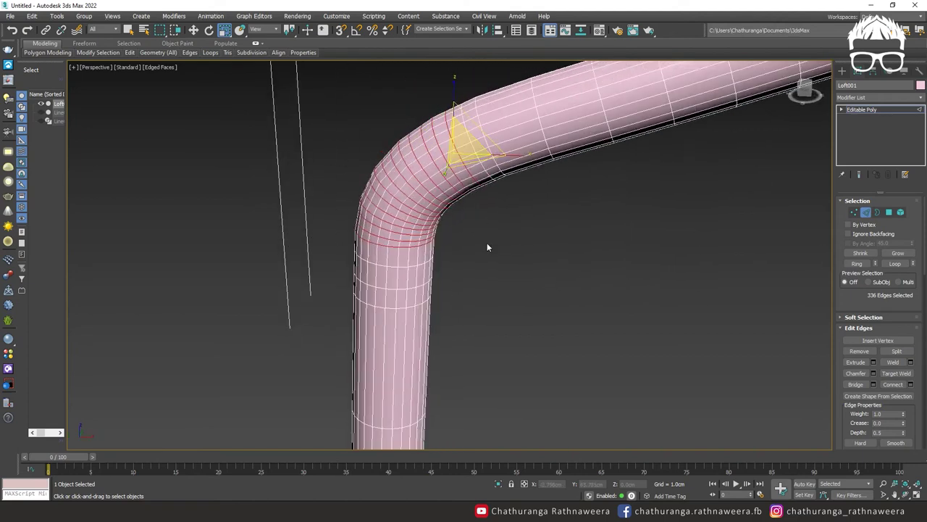
alt+middle_drag(436, 271, 551, 304)
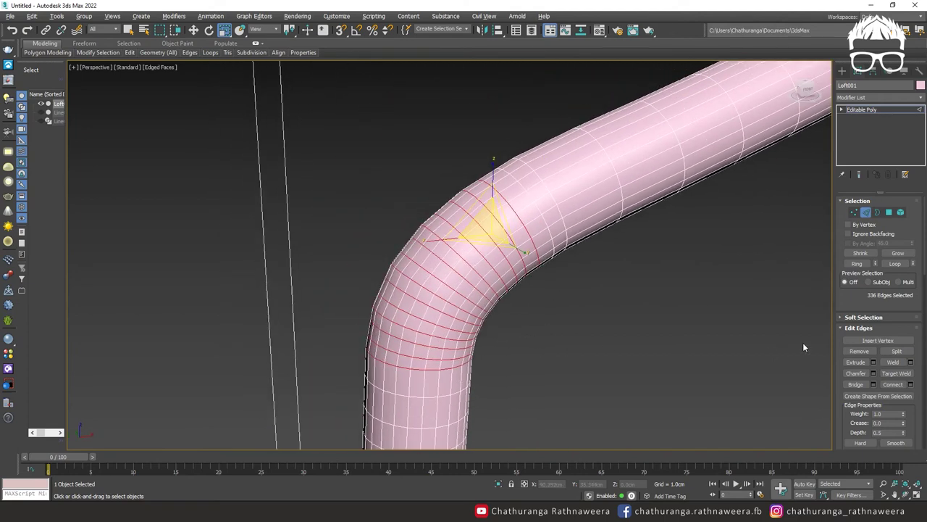
Extrude the selected bend loops with a height of 0.076 cm and a width of 0.081 cm to form ridges.
click(873, 362)
drag(409, 226, 553, 334)
scroll(554, 334, down, 6)
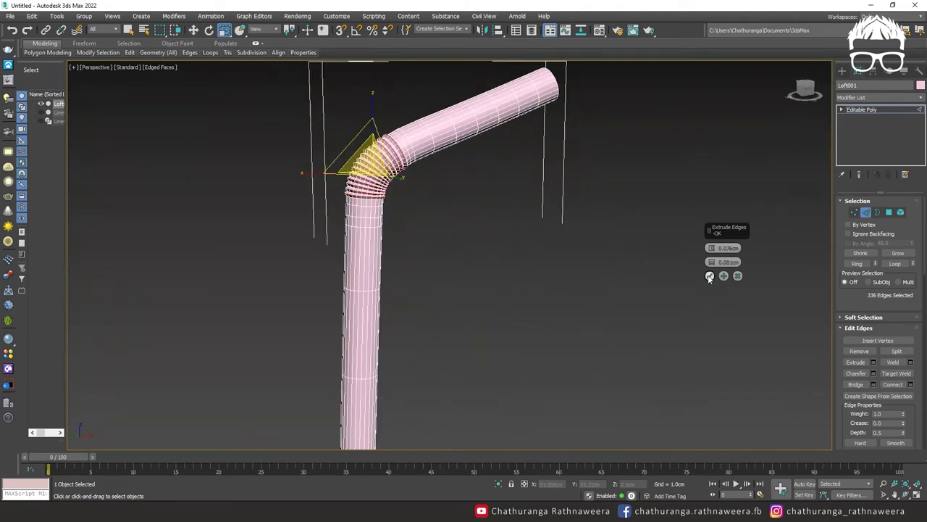
click(622, 314)
Turn off the edged-faces display and apply a TurboSmooth modifier with 1 iteration to the straw.
key(F4)
alt+middle_drag(621, 272, 602, 299)
click(873, 98)
key(t)
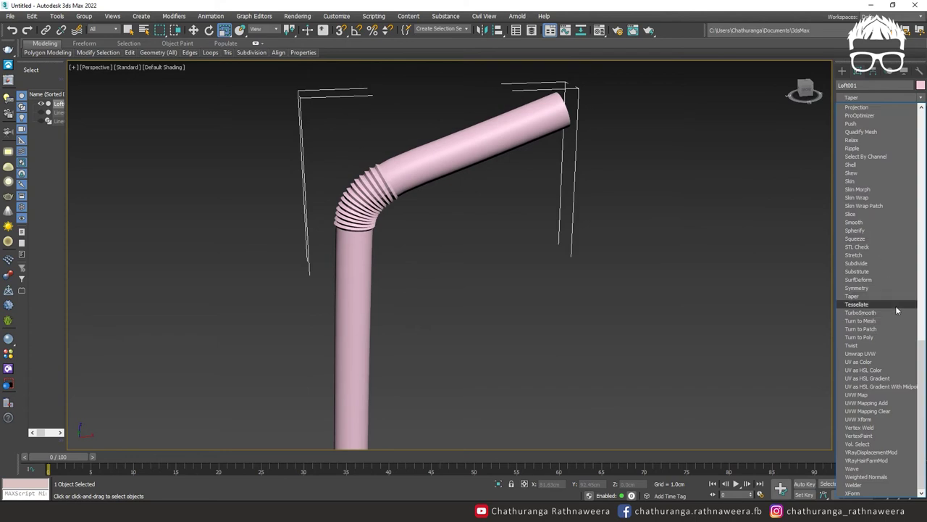
click(869, 313)
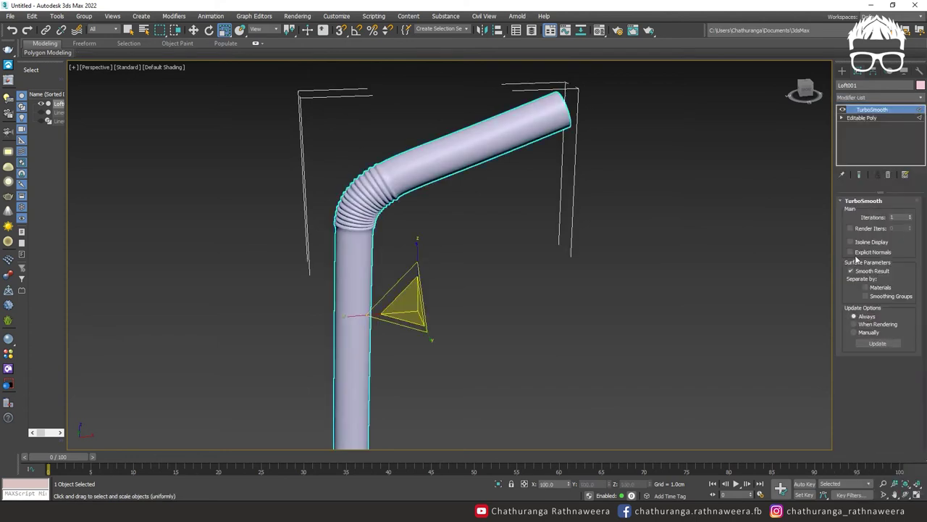
click(647, 297)
mouse_move(647, 296)
alt+middle_down()
mouse_move(656, 302)
mouse_move(647, 296)
alt+middle_up()
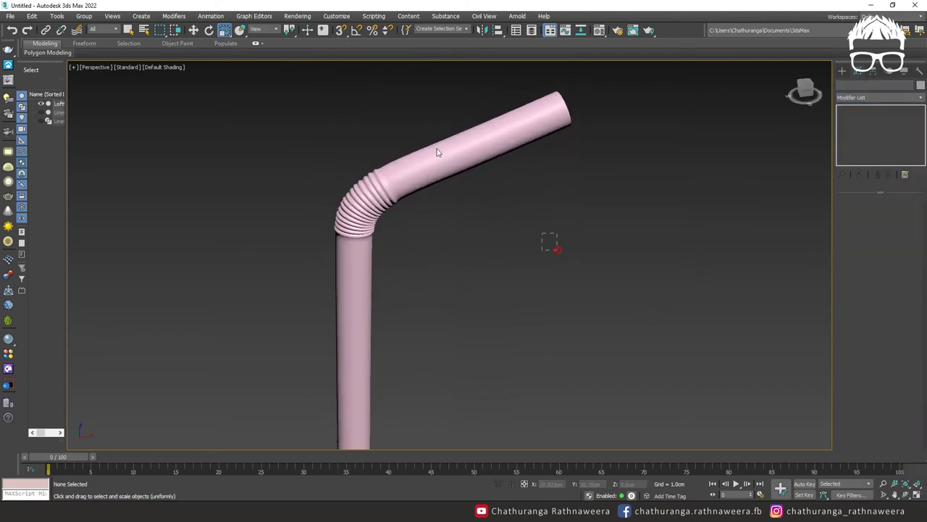
Bring the whole straw into view and unhide the cup and the lid.
click(464, 166)
alt+middle_drag(464, 166, 387, 303)
click(540, 261)
alt+middle_drag(536, 263, 514, 280)
click(514, 280)
alt+middle_drag(568, 264, 552, 300)
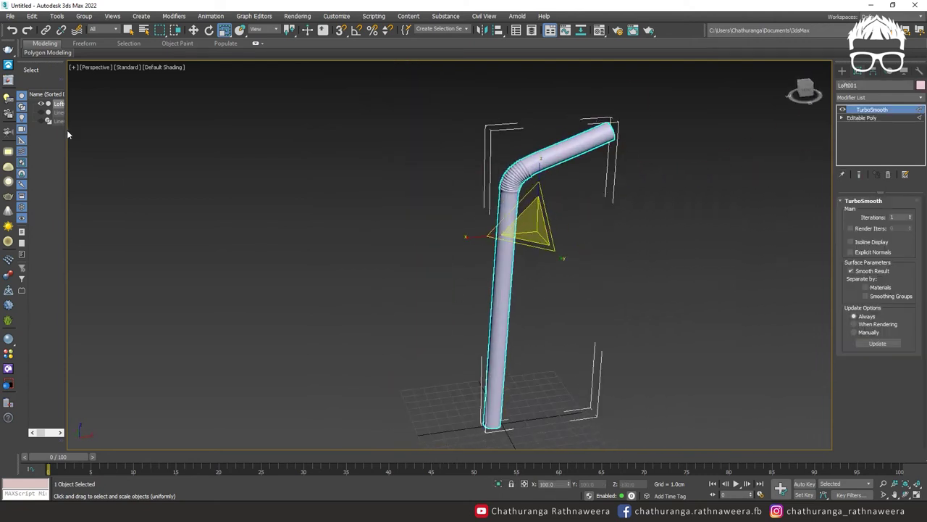
click(41, 112)
click(41, 121)
Examine how the straw sits in the lid and cup in the orthographic and Perspective views.
key(alt+w)
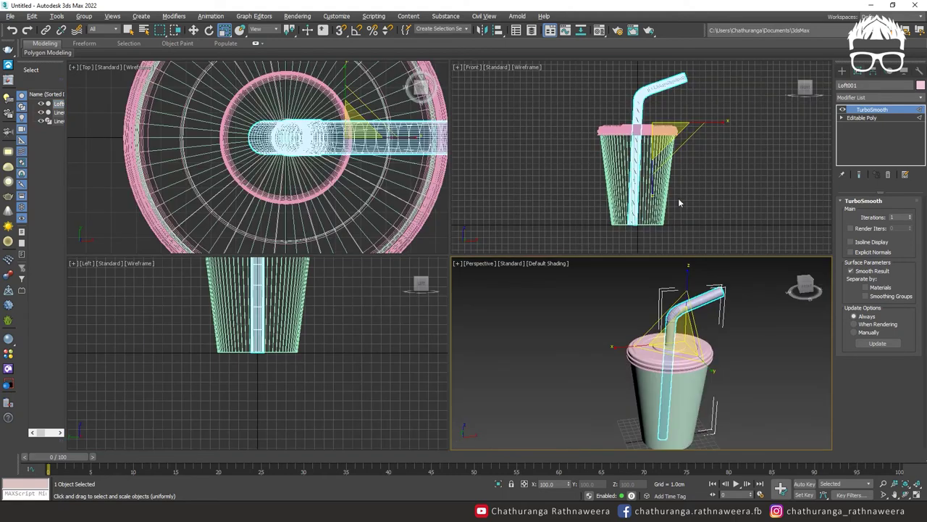
key(alt+w)
key(alt+w)
key(alt+w)
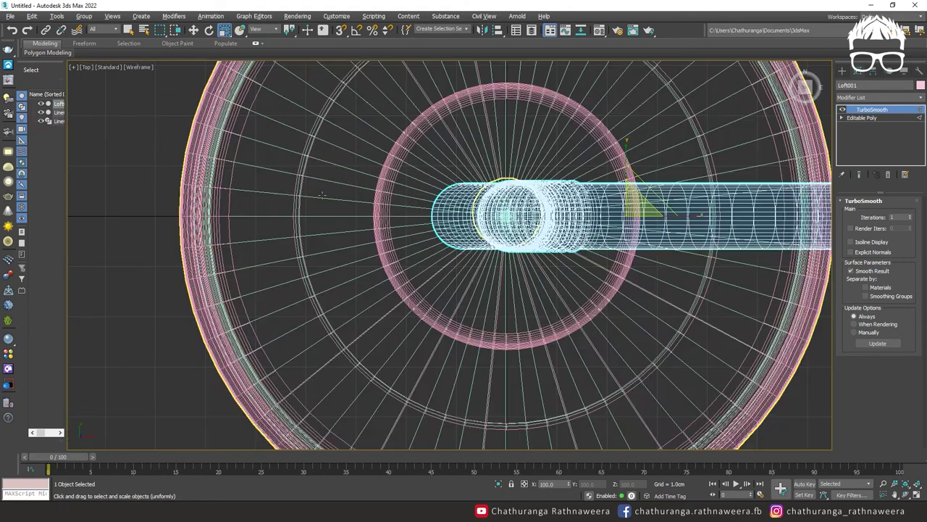
key(alt+w)
right_click(356, 423)
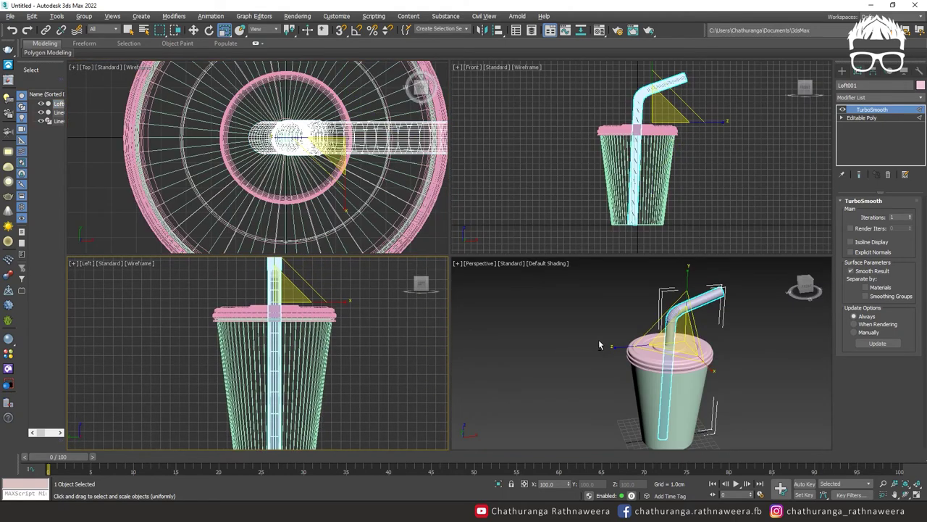
key(alt+w)
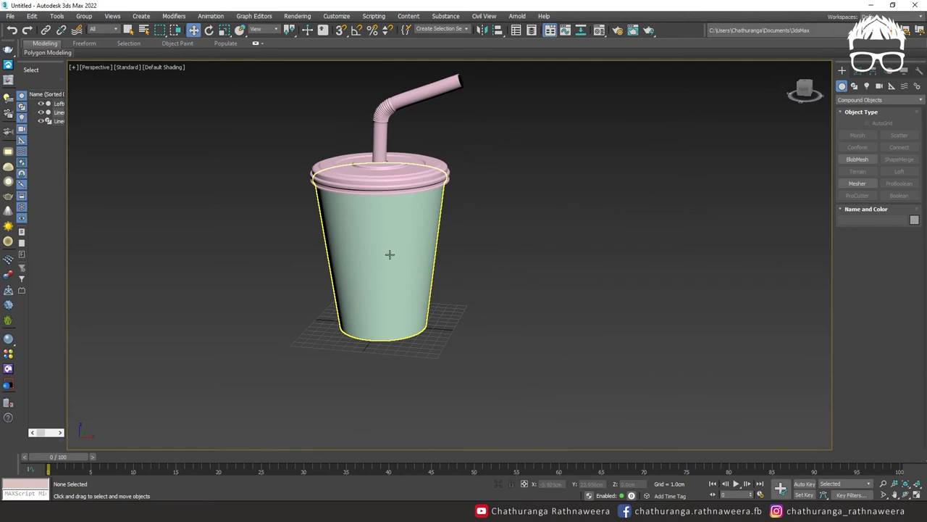
Clone the cup as one independent copy placed beside the original.
key(w)
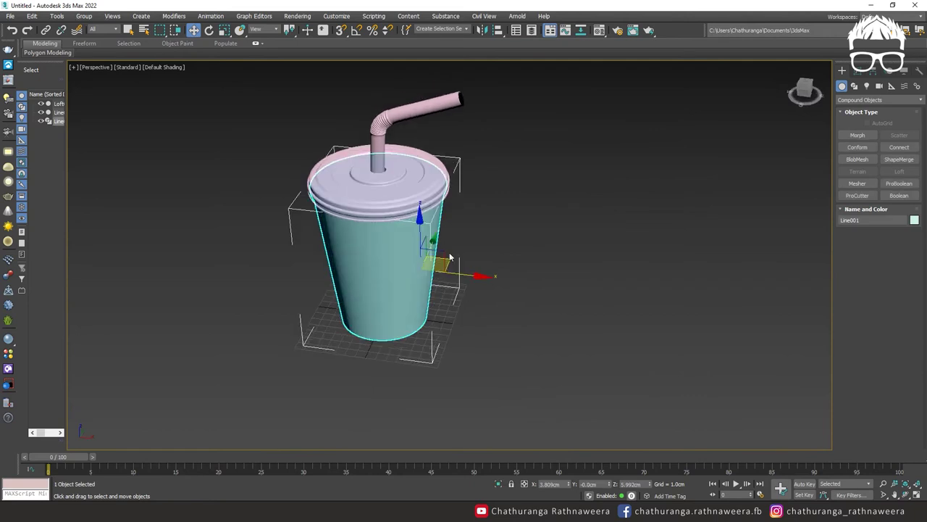
shift+drag(450, 257, 629, 346)
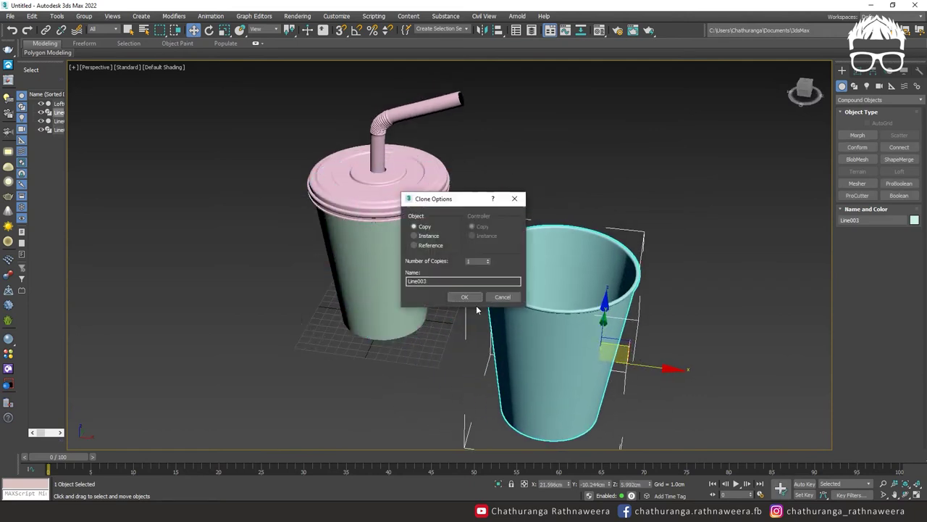
click(465, 297)
Convert the copied cup to an Editable Poly.
key(f)
click(855, 70)
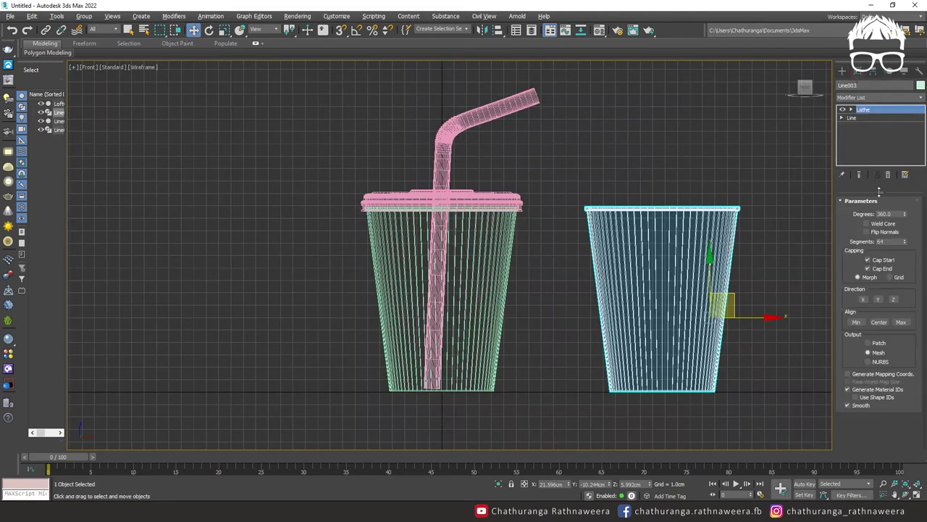
right_click(736, 270)
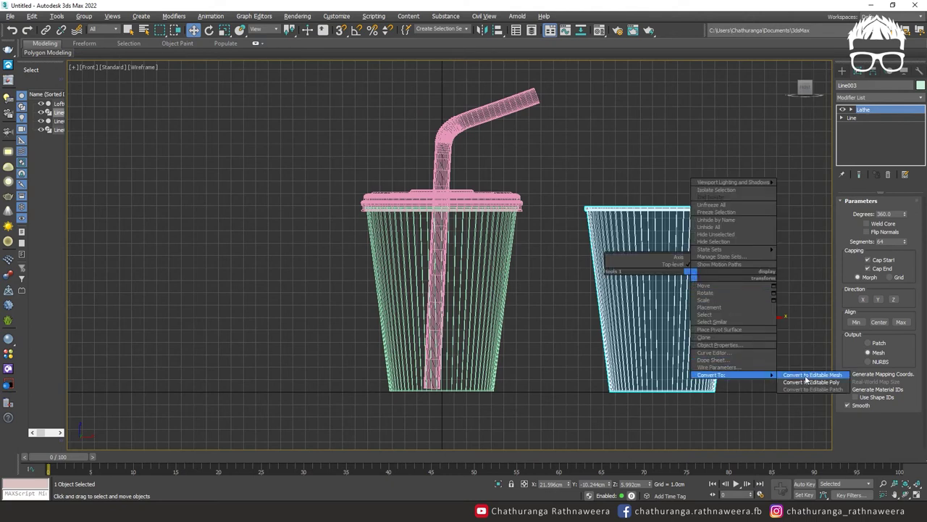
click(816, 382)
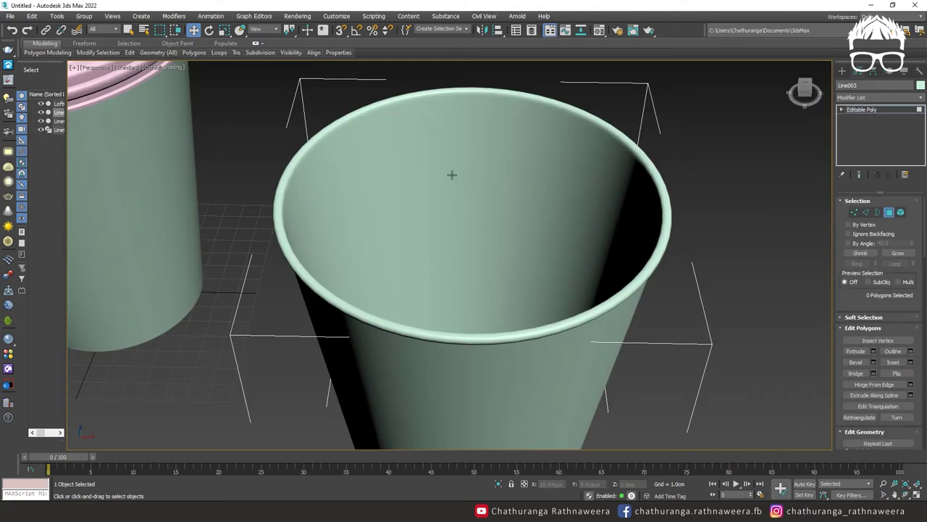
Turn on the edged-faces display in the Perspective view with the copied cup's open rim in sight.
alt+middle_drag(446, 221, 453, 217)
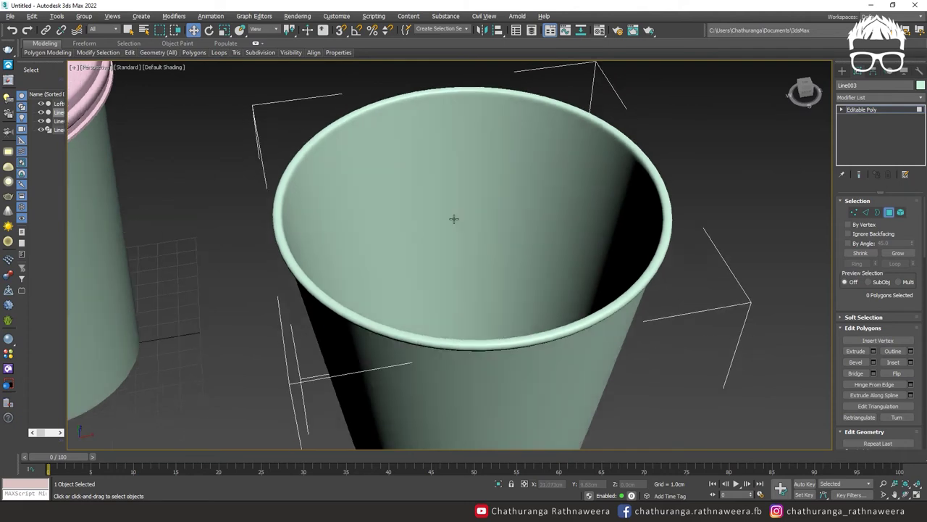
scroll(453, 218, down, 4)
alt+middle_drag(503, 331, 478, 265)
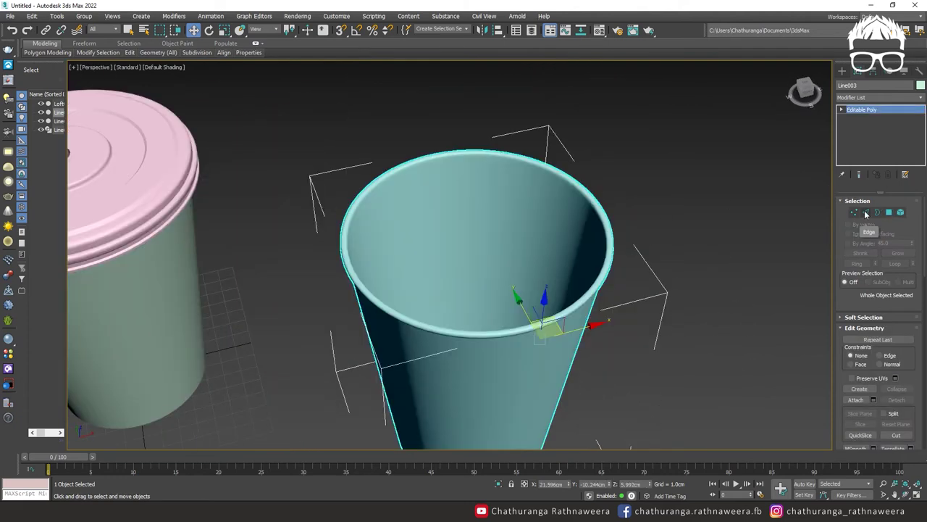
key(F4)
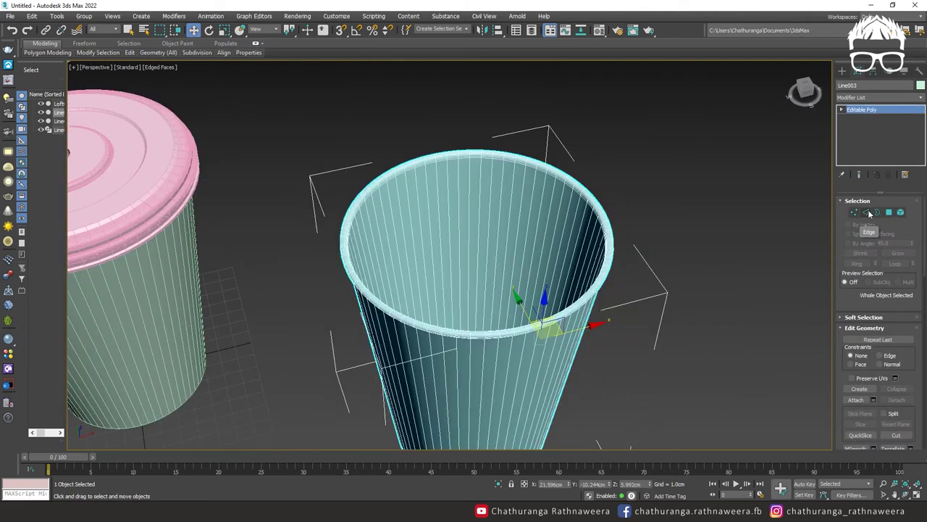
click(889, 212)
click(528, 224)
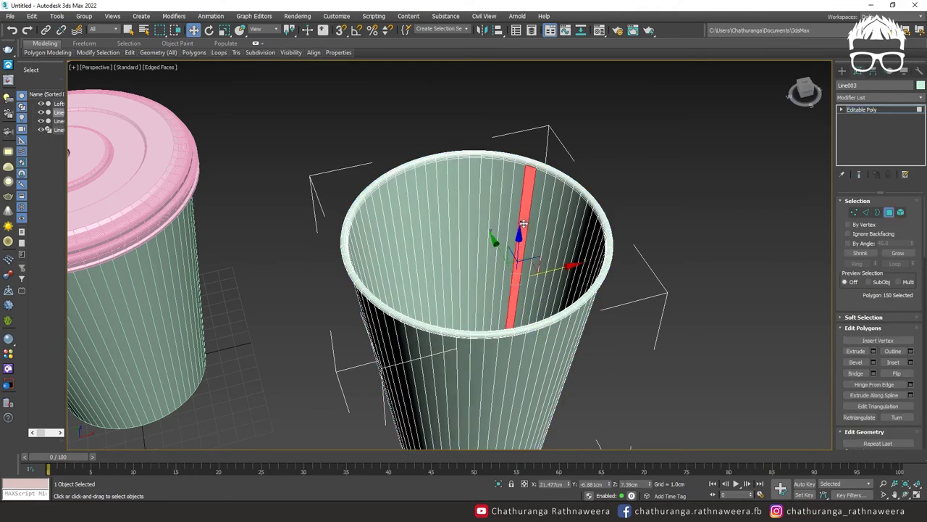
ctrl+click(519, 216)
ctrl+click(508, 209)
alt+middle_drag(598, 254, 536, 232)
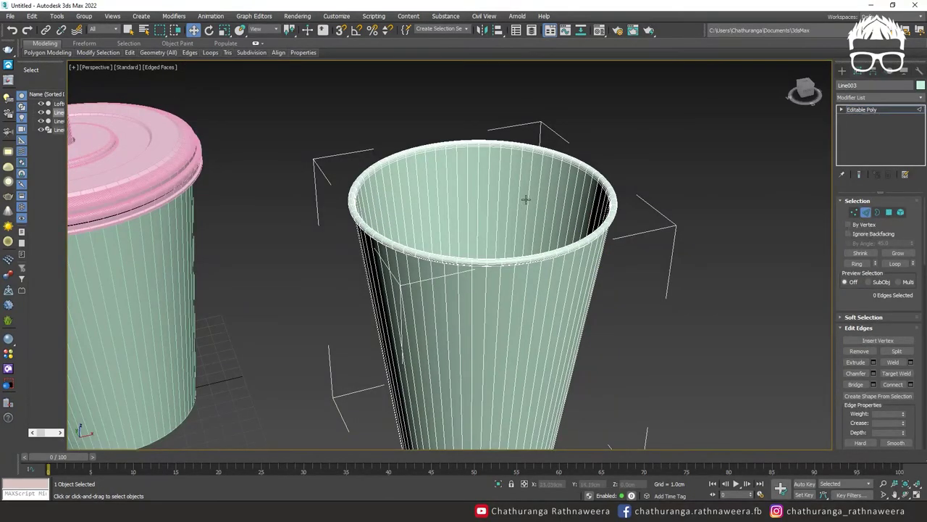
Select one vertical edge on the copied cup's inner wall and expand it to the full ring.
click(527, 200)
alt+middle_drag(555, 215, 722, 231)
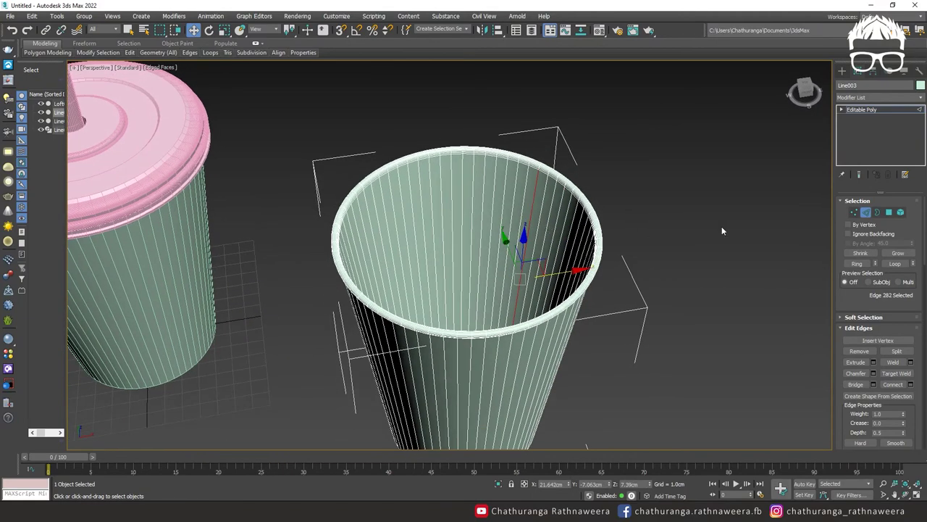
click(858, 263)
alt+middle_drag(587, 316, 558, 297)
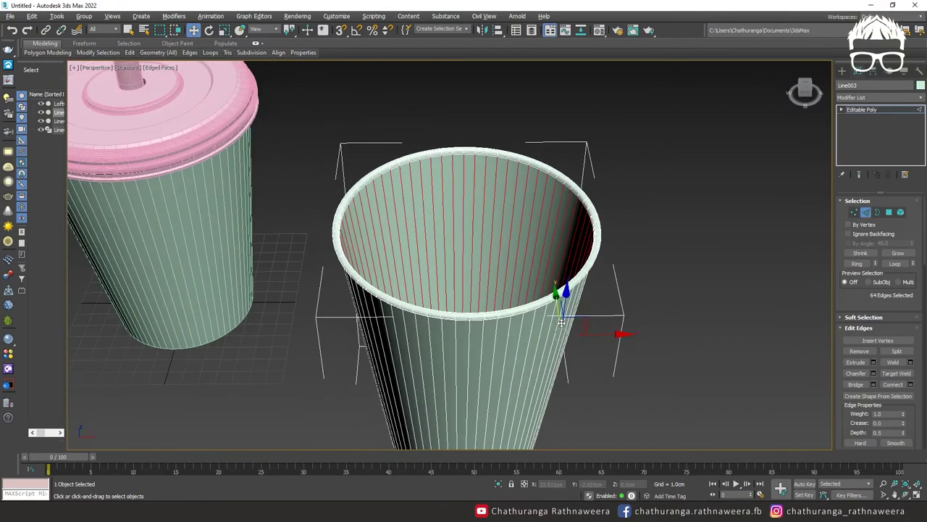
Convert the inner-wall edge ring to a face selection and detach those faces as a clone.
right_click(463, 188)
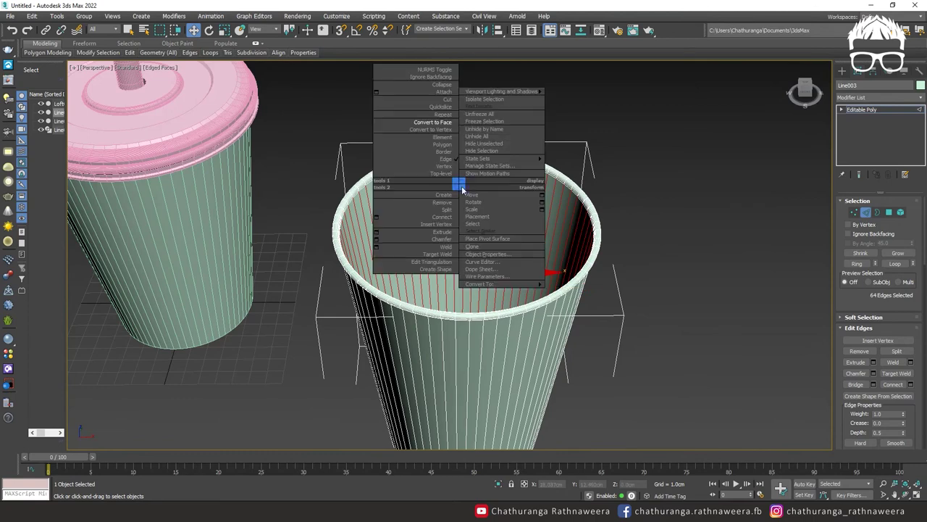
click(437, 122)
alt+middle_drag(499, 219, 496, 201)
key(alt+w)
key(alt+w)
scroll(550, 271, up, 6)
scroll(841, 365, down, 3)
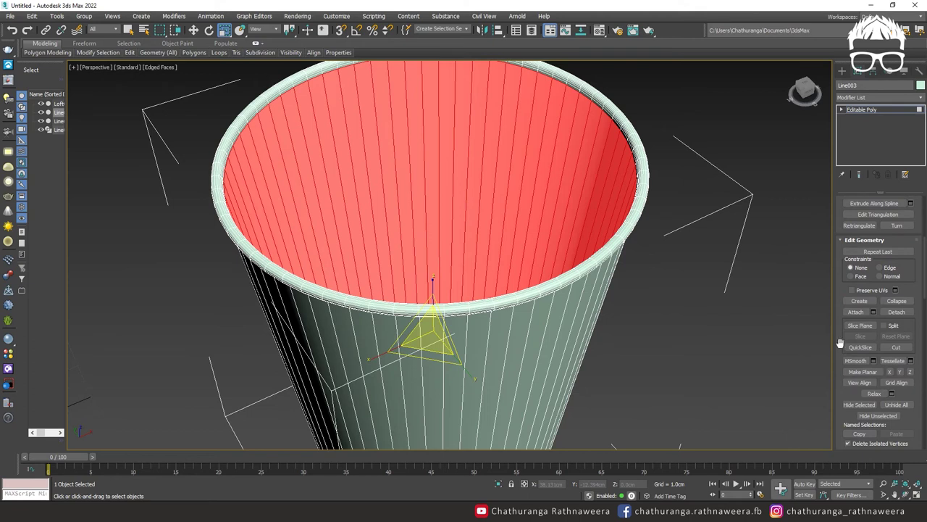
click(896, 312)
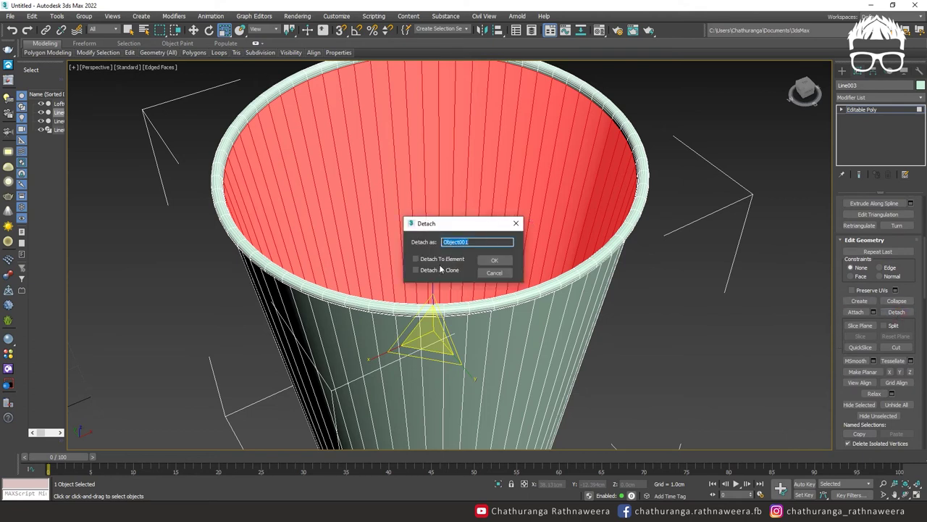
click(435, 270)
click(494, 259)
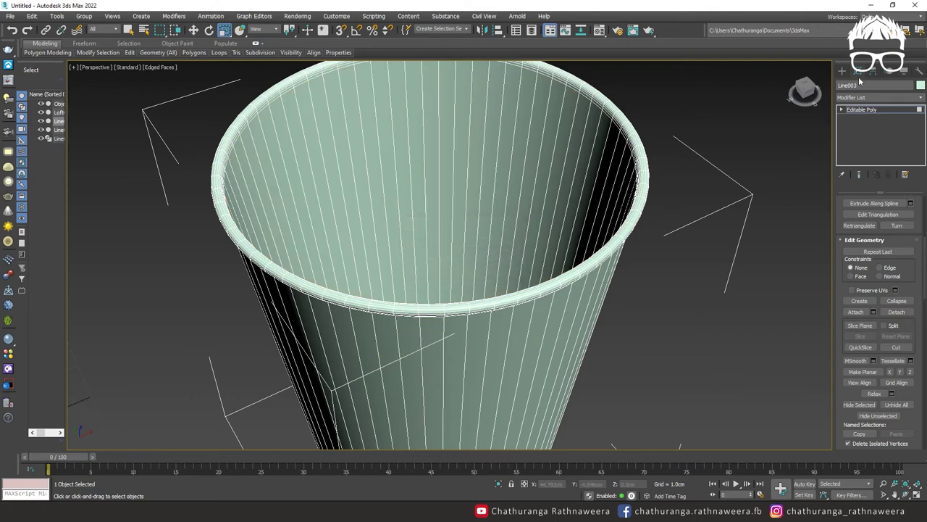
Select the detached inner wall, try moving it along X out of the copied cup, and undo the move.
click(841, 74)
click(777, 287)
click(510, 194)
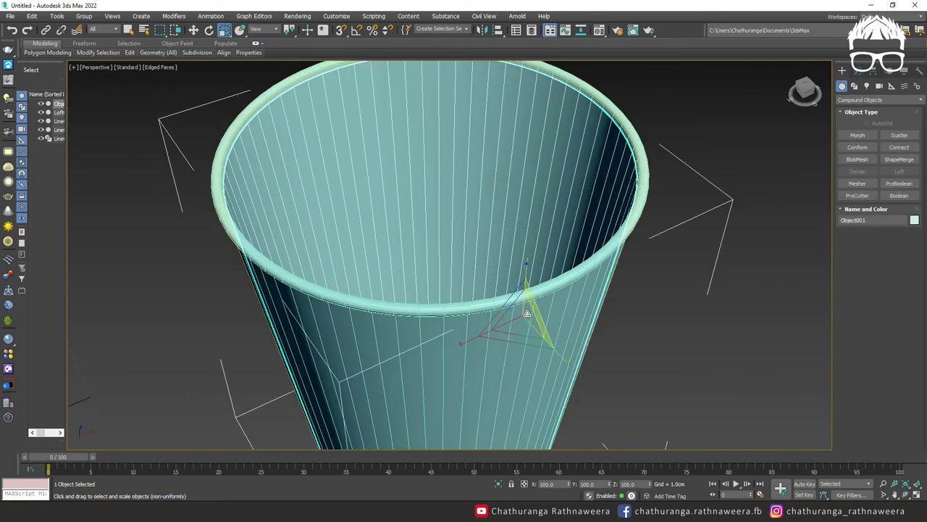
scroll(528, 309, down, 8)
key(w)
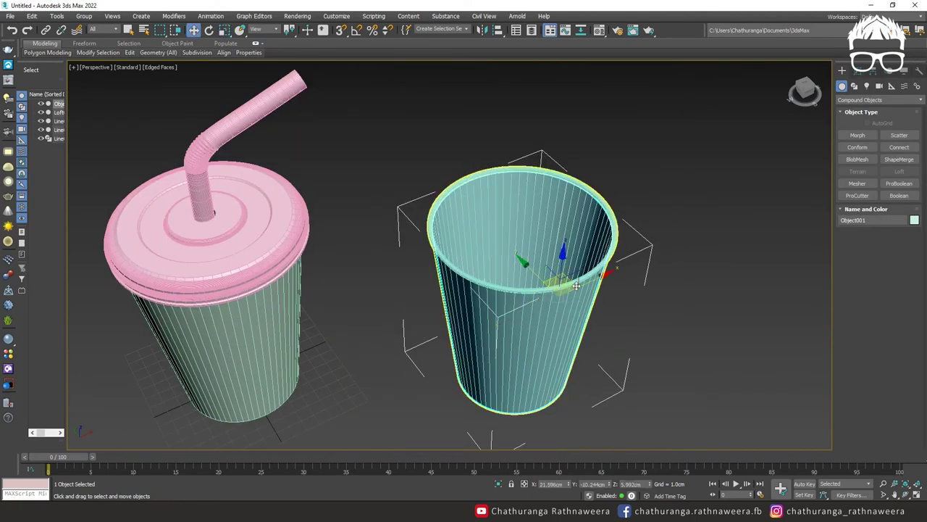
drag(604, 273, 777, 226)
alt+middle_drag(702, 298, 668, 308)
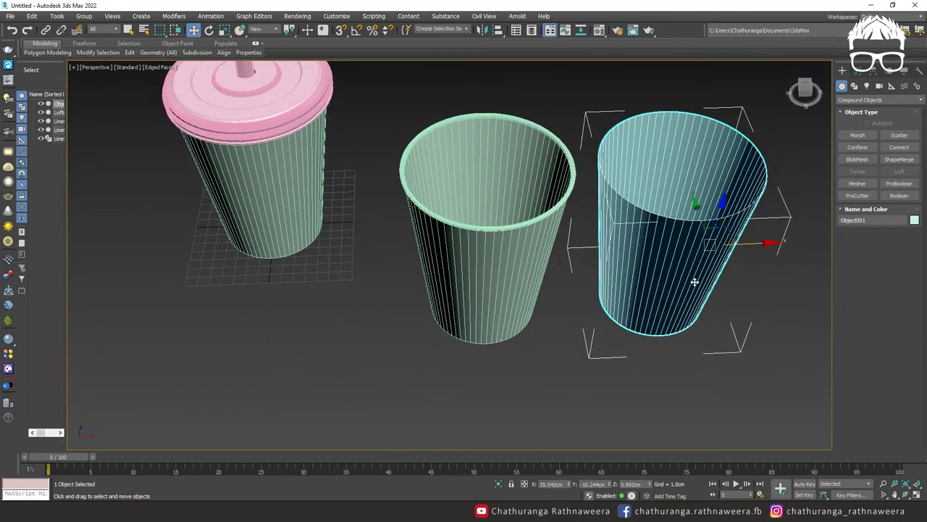
key(ctrl+z)
Try lowering the detached wall's top vertices straight down in the Front view with the constraint set to None.
key(alt+w)
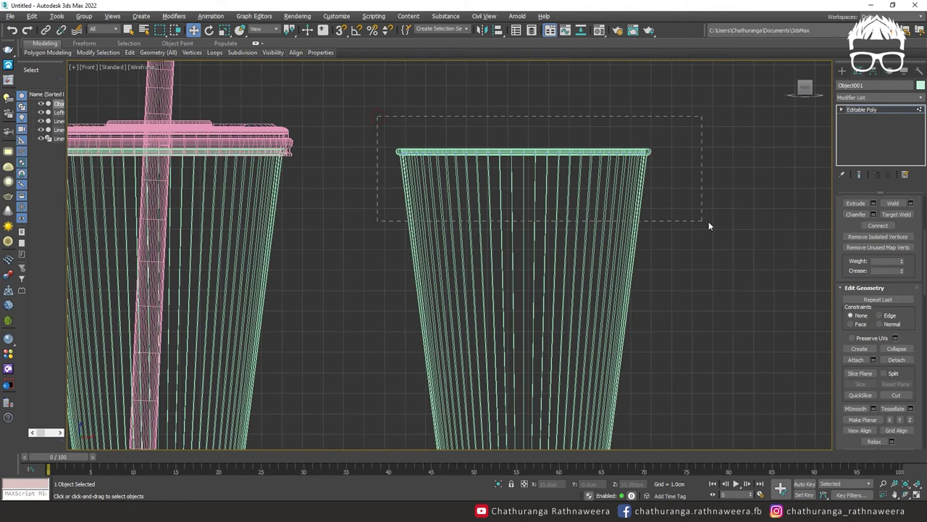
drag(709, 225, 708, 224)
drag(525, 102, 528, 213)
key(alt+w)
right_click(618, 356)
key(alt+w)
alt+middle_drag(617, 356, 491, 293)
scroll(484, 315, up, 3)
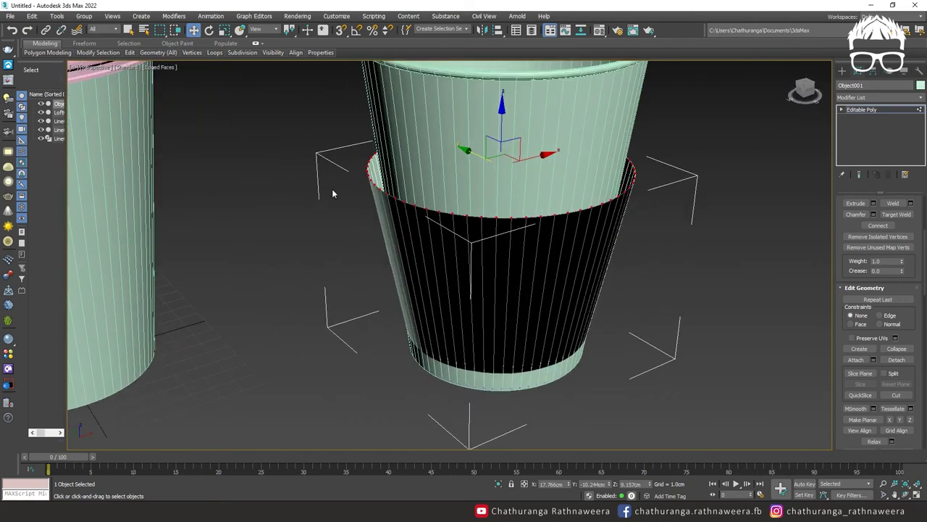
Select the detached wall's top vertices and lower them to a Z height of about 13.3 cm using the Edge constraint.
key(alt+w)
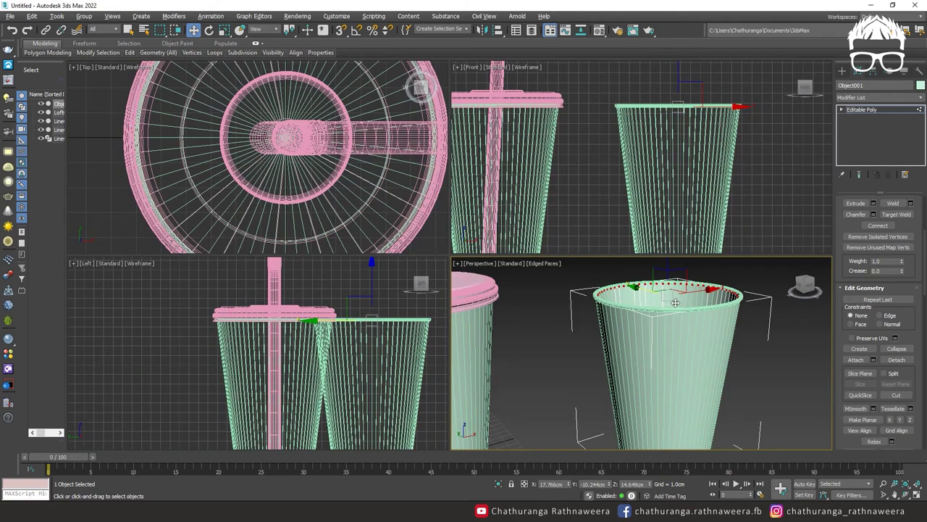
key(alt+w)
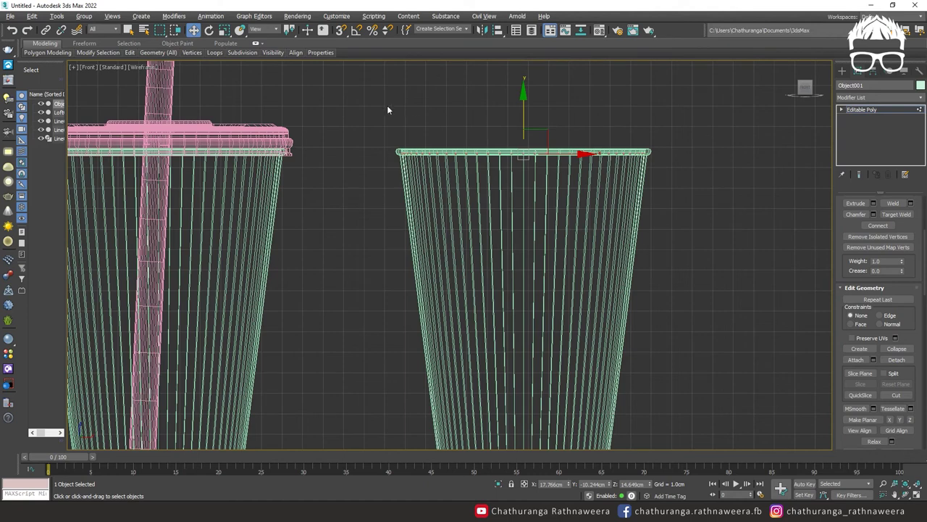
drag(778, 225, 778, 225)
click(562, 207)
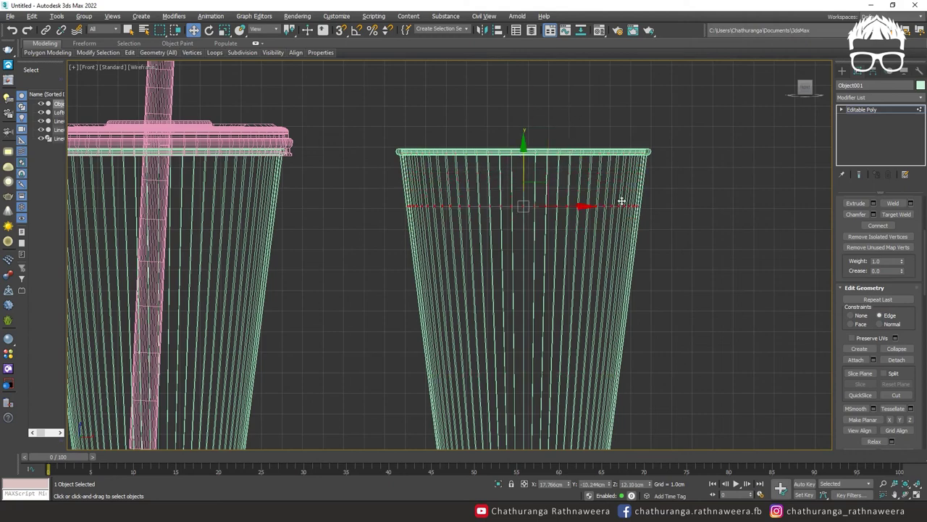
key(alt+w)
middle_click(652, 289)
key(alt+w)
alt+middle_drag(625, 279, 539, 290)
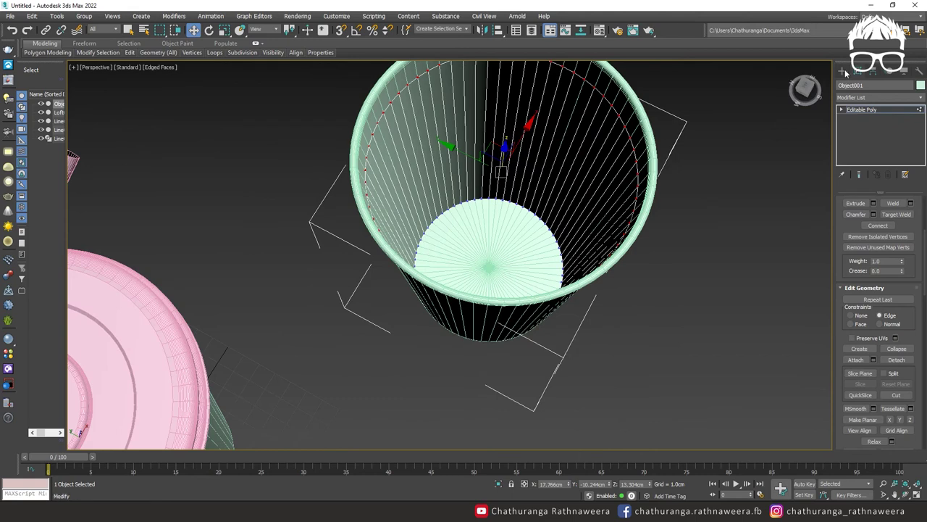
Leave vertex editing on the detached wall and reset the geometry constraint to None.
click(842, 71)
alt+middle_drag(733, 140, 733, 199)
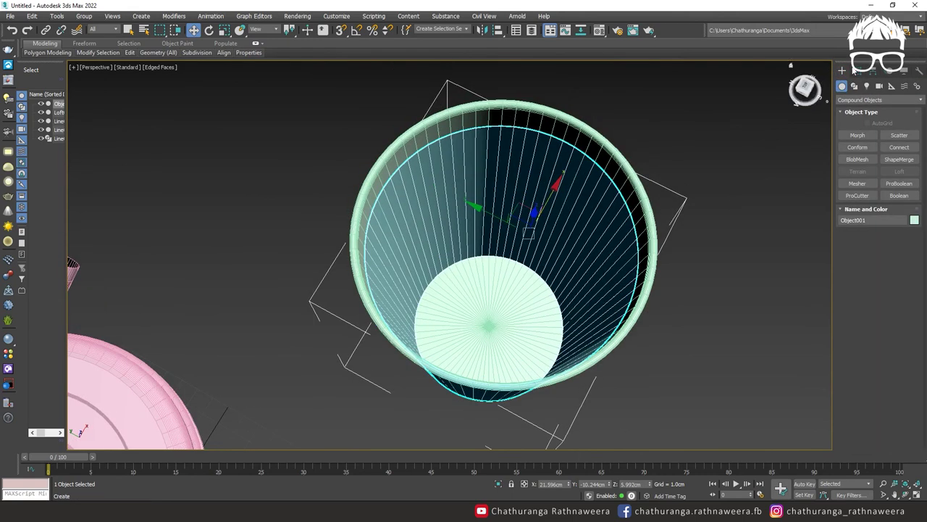
click(854, 71)
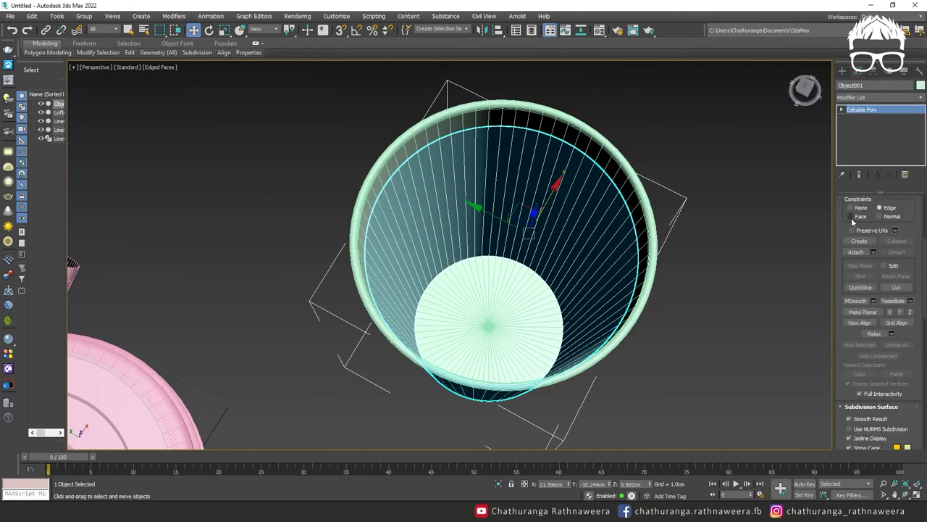
drag(851, 211, 855, 380)
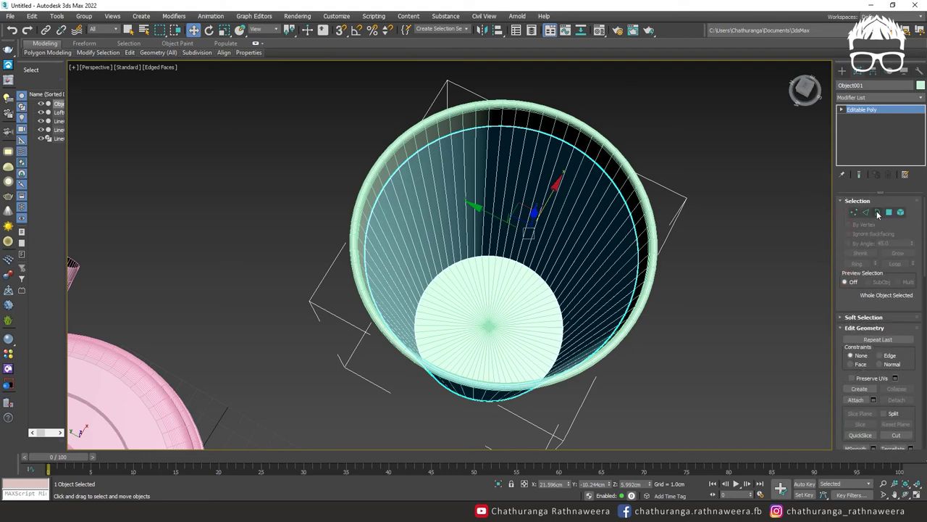
Select the open top and bottom borders of the detached wall and cap them.
click(877, 212)
click(600, 168)
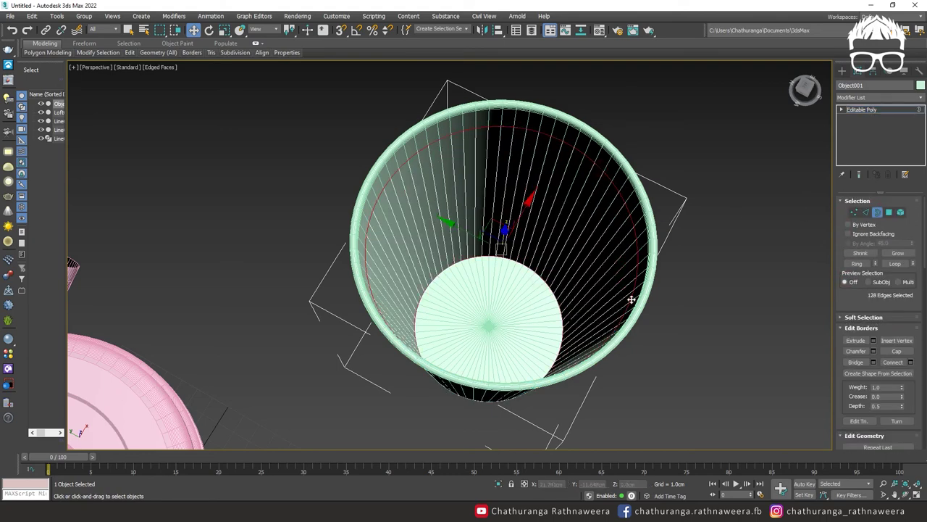
click(896, 350)
alt+middle_drag(453, 282, 307, 215)
Widen the scene object list and hide Loft001, Line003, Line002 and Line001, leaving only the capped Object001 visible.
drag(65, 144, 124, 148)
click(58, 176)
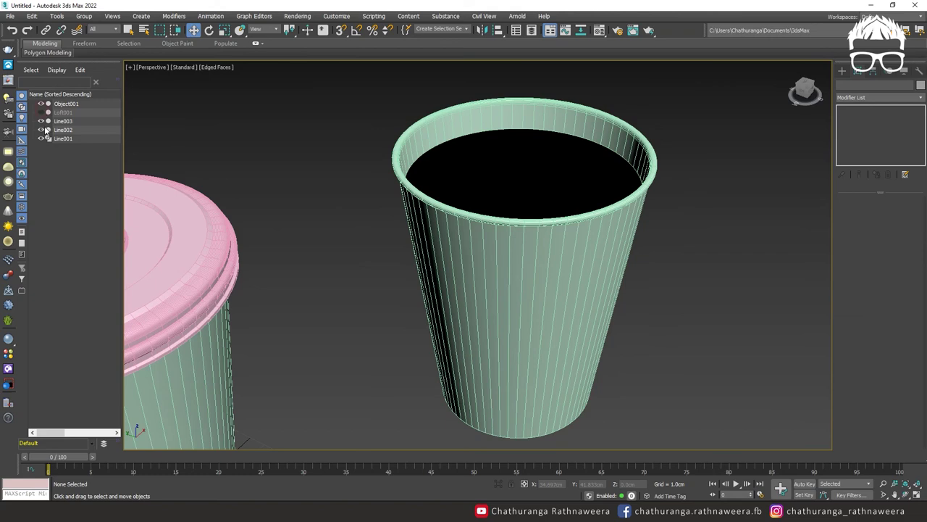
click(42, 129)
click(41, 120)
click(42, 138)
alt+middle_drag(544, 311, 493, 211)
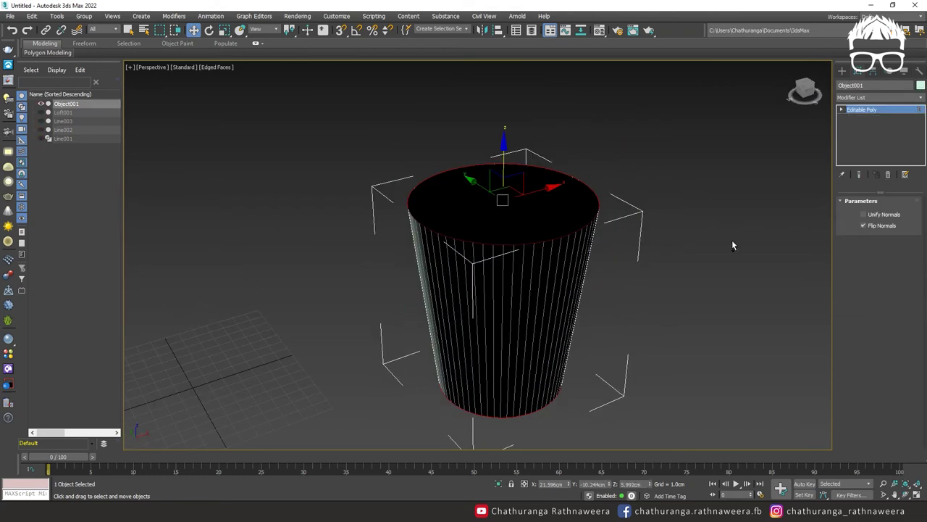
Undo the Normal modifier on the capped solid and clear its border selection.
key(ctrl+z)
alt+middle_drag(662, 299, 695, 289)
click(715, 284)
alt+middle_drag(564, 285, 561, 234)
scroll(522, 289, up, 6)
scroll(561, 234, down, 3)
scroll(577, 283, down, 10)
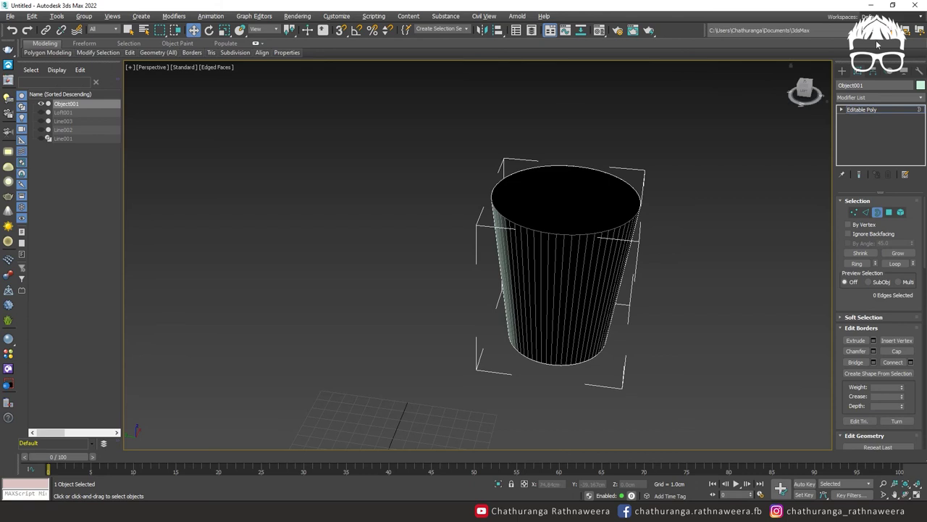
Create a standard-primitive box about 14.8 cm long, 11.1 cm wide and 9.4 cm high beside the capped solid.
click(842, 70)
click(858, 136)
click(851, 100)
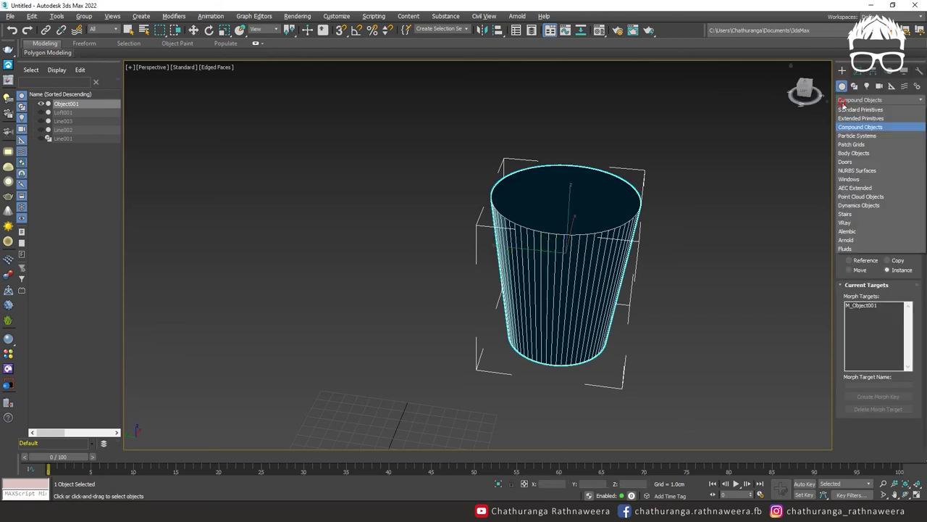
click(849, 108)
key(w)
middle_drag(697, 189, 344, 204)
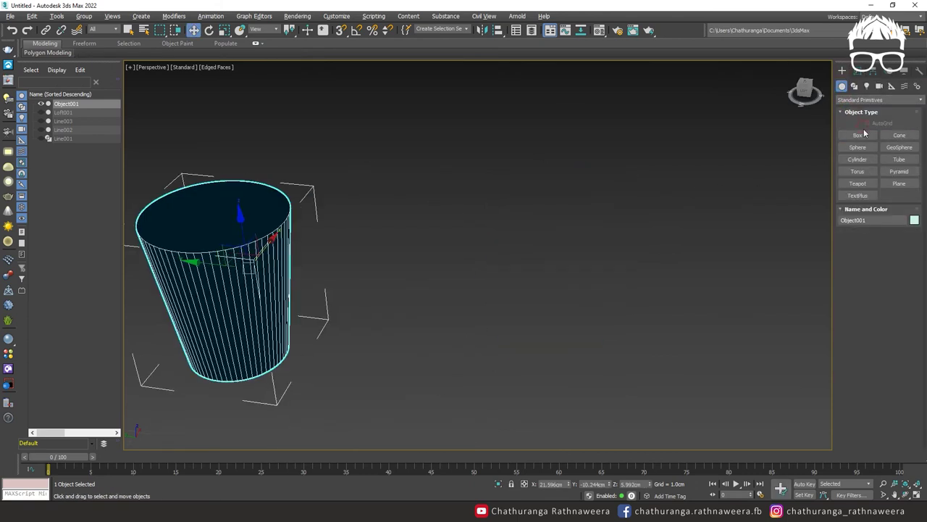
click(862, 134)
drag(447, 324, 615, 391)
click(510, 339)
alt+middle_drag(510, 338, 523, 302)
Examine the box's faces up close for comparison with the capped solid, and delete the box.
scroll(526, 296, up, 8)
scroll(526, 297, down, 2)
scroll(487, 292, up, 5)
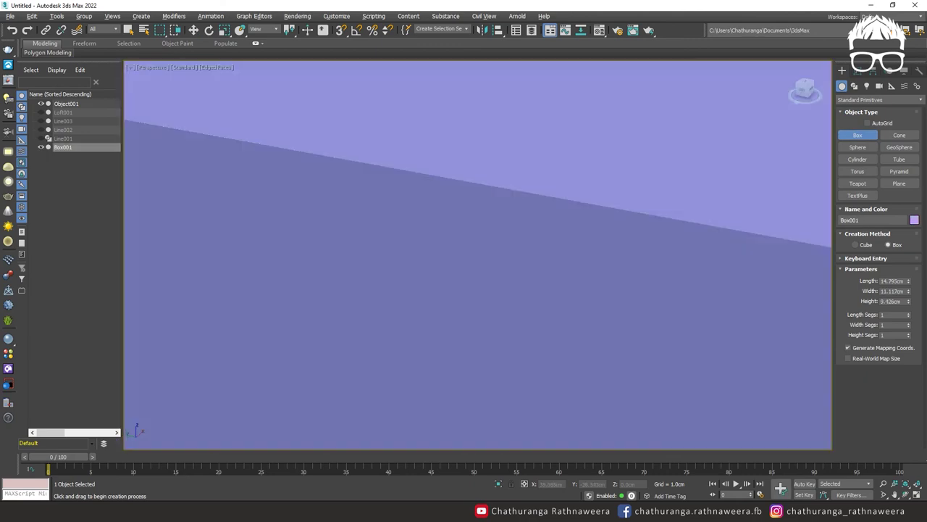
scroll(530, 346, down, 10)
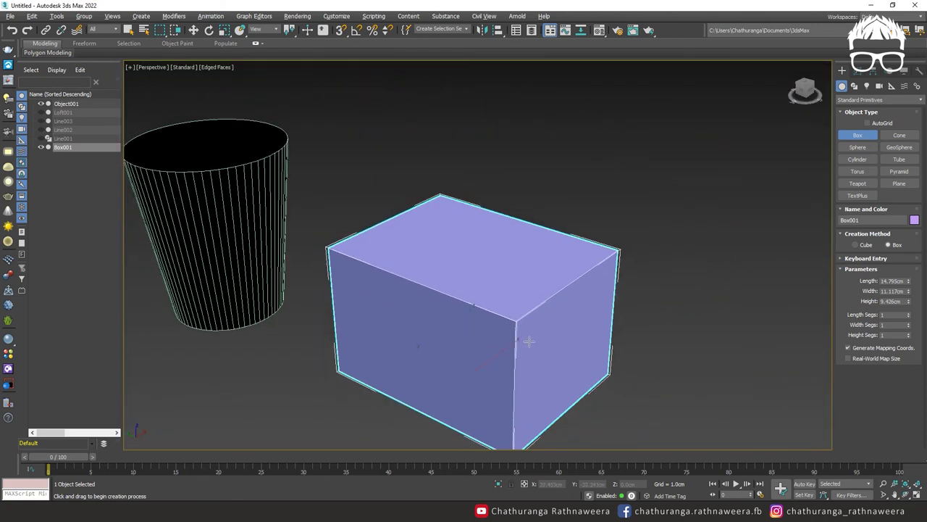
key(Delete)
key(z)
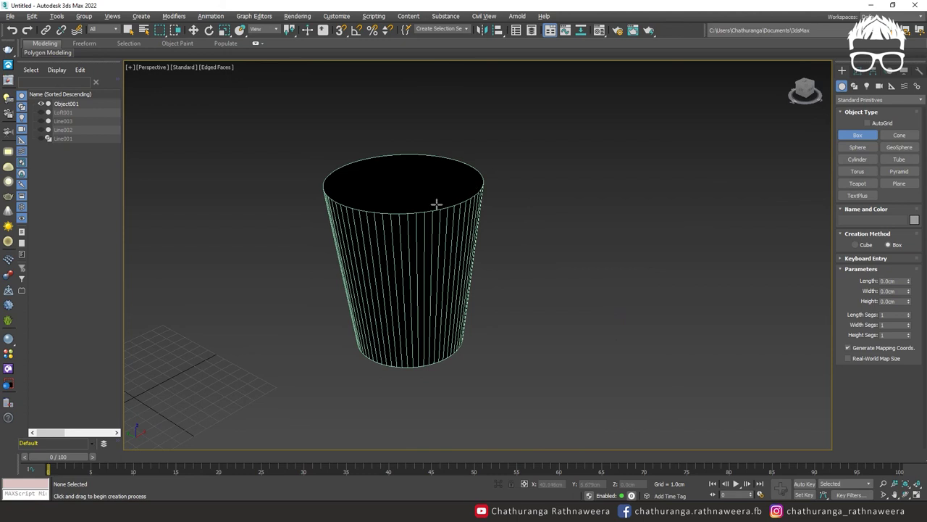
Apply a Normal modifier with Flip Normals enabled to the capped solid.
alt+middle_drag(525, 266, 525, 285)
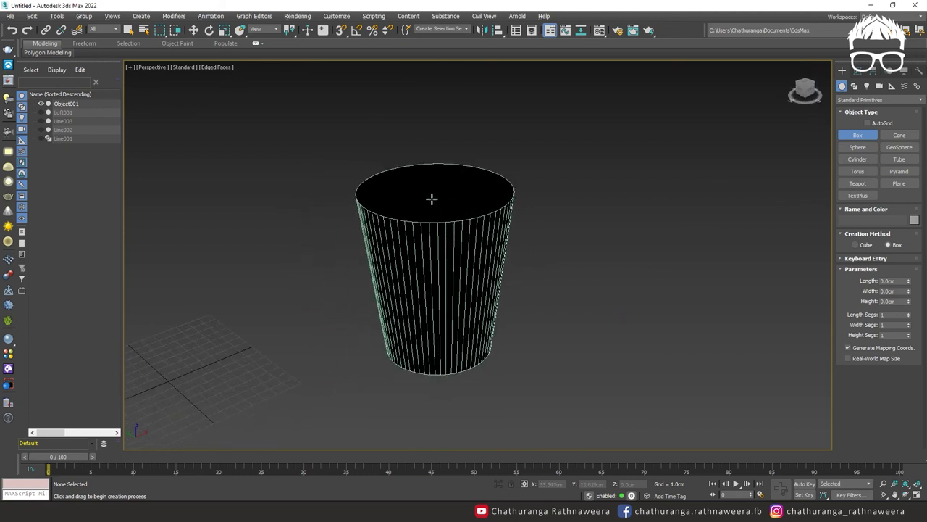
scroll(506, 310, up, 2)
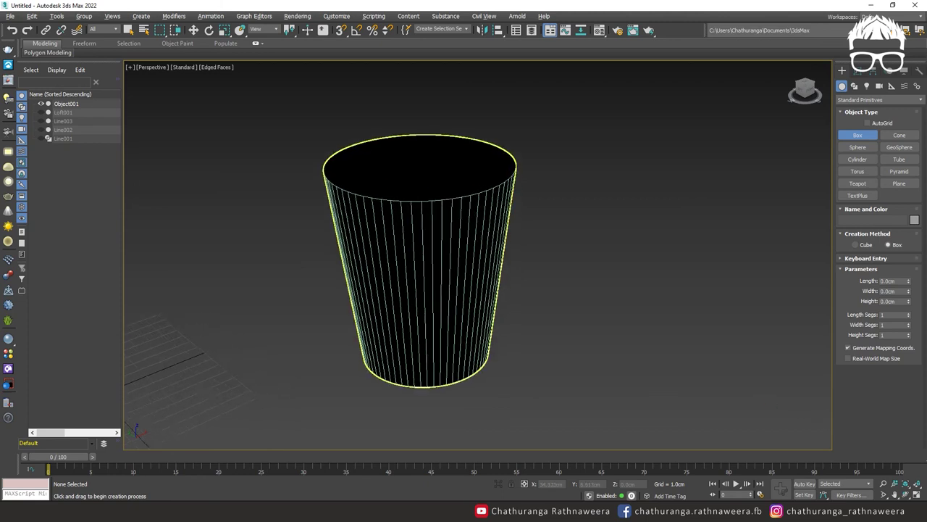
scroll(493, 231, up, 1)
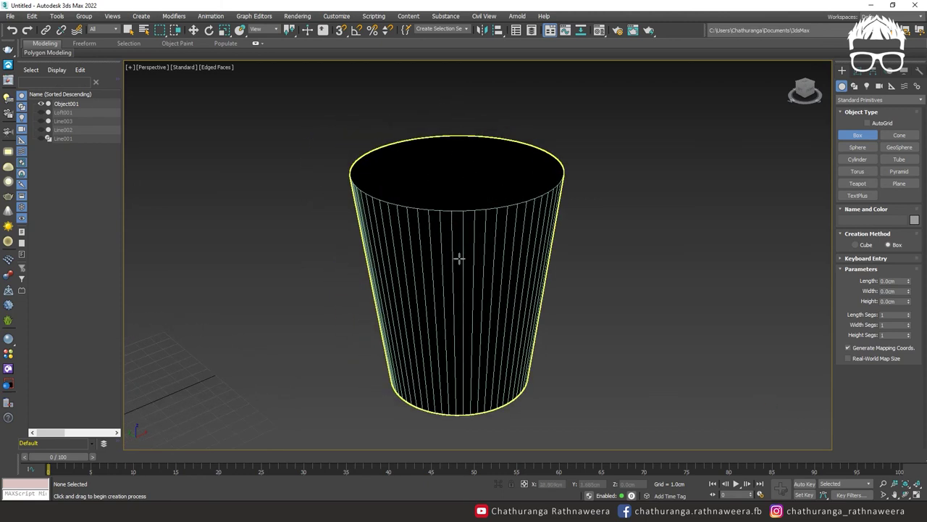
key(w)
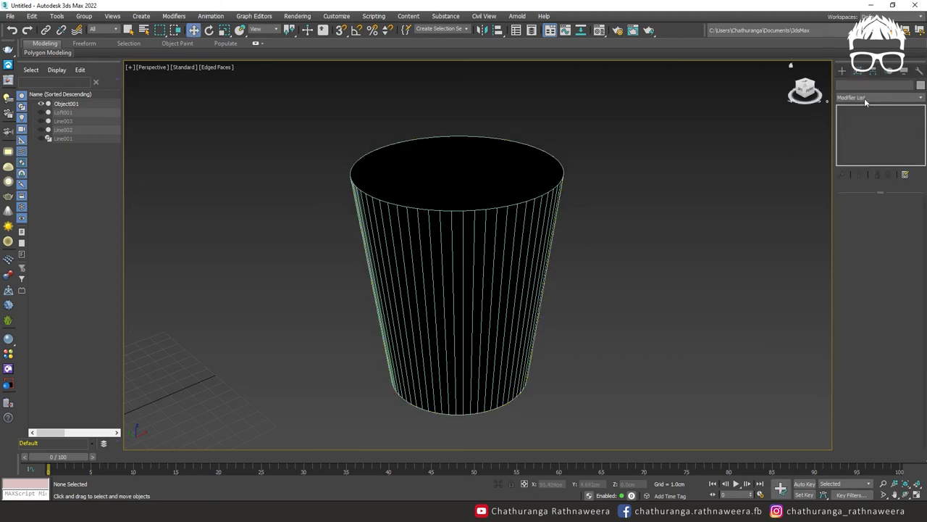
click(535, 171)
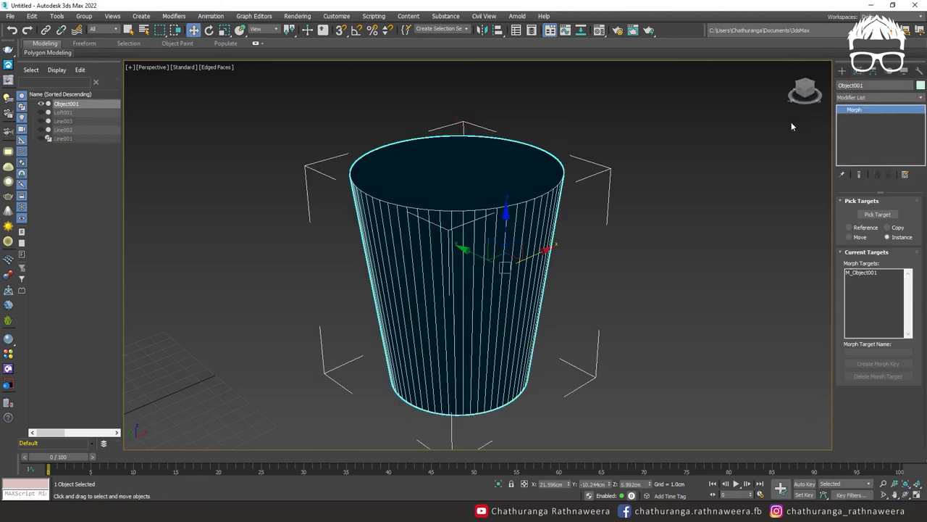
click(878, 96)
key(n)
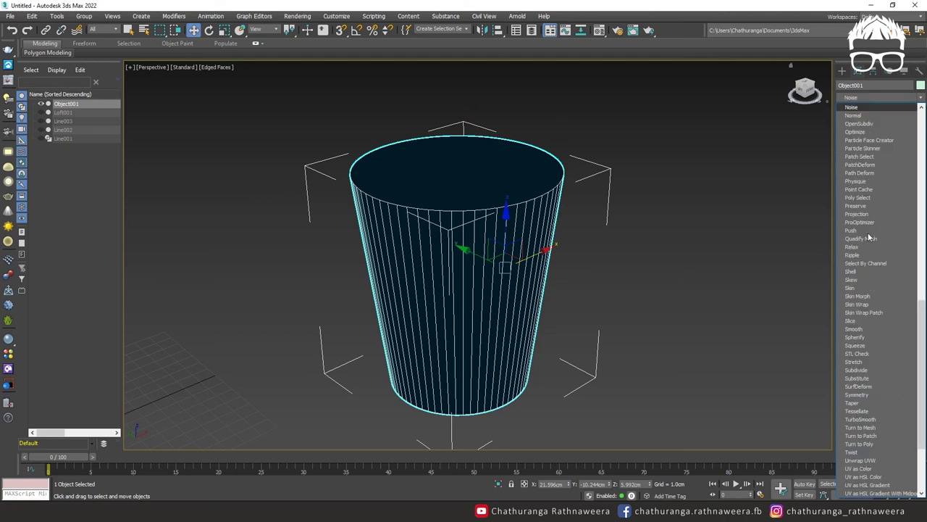
click(866, 115)
click(746, 265)
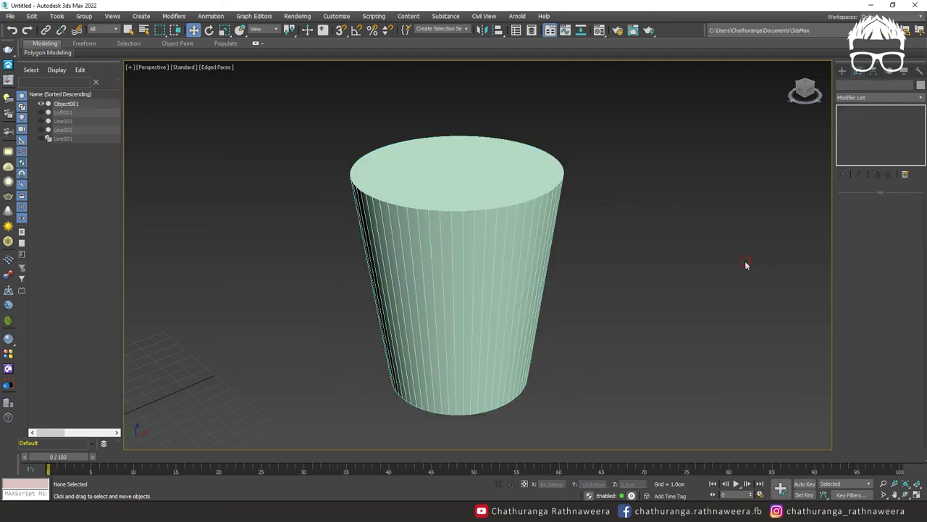
Reselect the flipped solid and unhide Loft001, Line003, Line002 and Line001.
click(544, 230)
alt+middle_drag(634, 244, 625, 240)
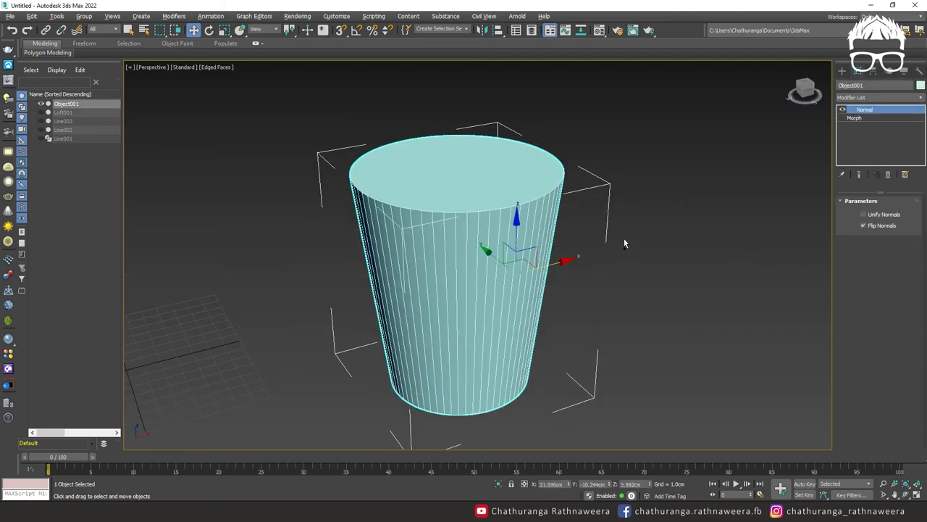
scroll(625, 240, down, 5)
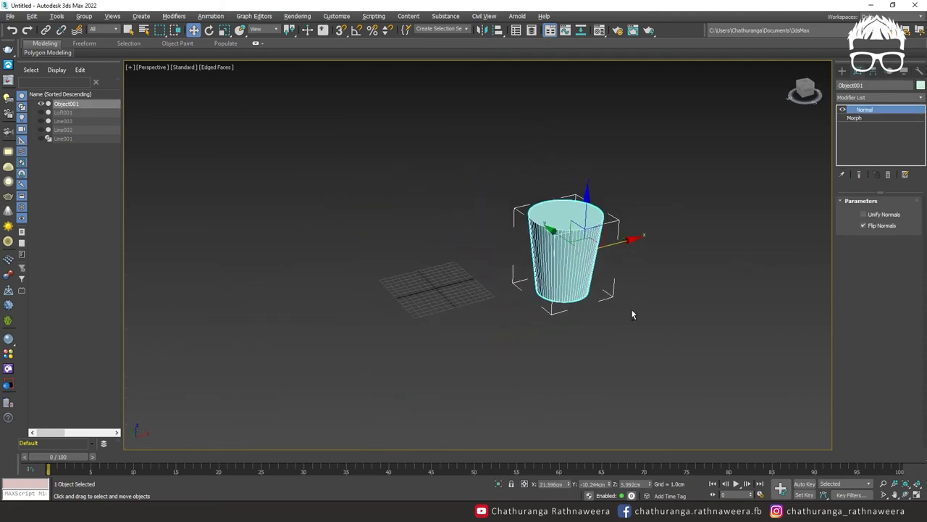
click(41, 112)
click(41, 121)
click(41, 130)
click(41, 139)
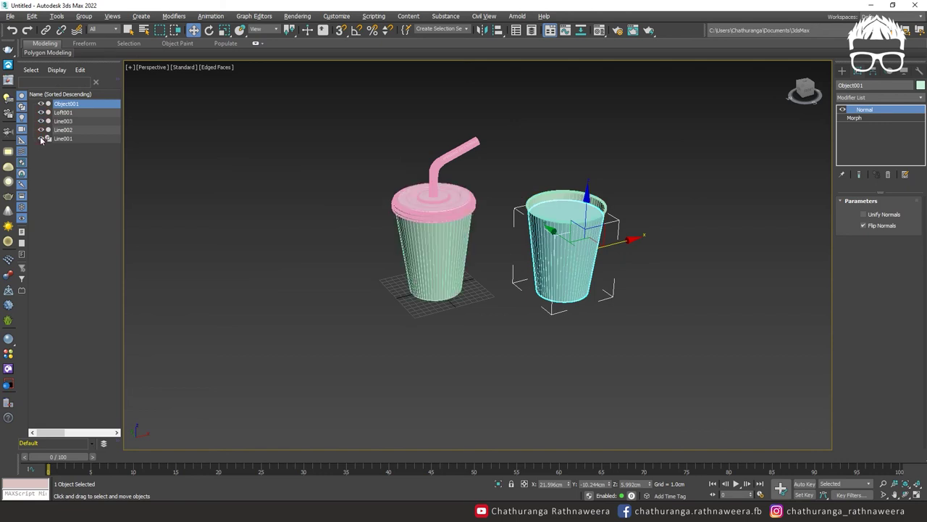
Clear the selection and turn off the edged-faces display in the Perspective view with both cups in sight.
click(555, 329)
key(F4)
scroll(633, 188, up, 3)
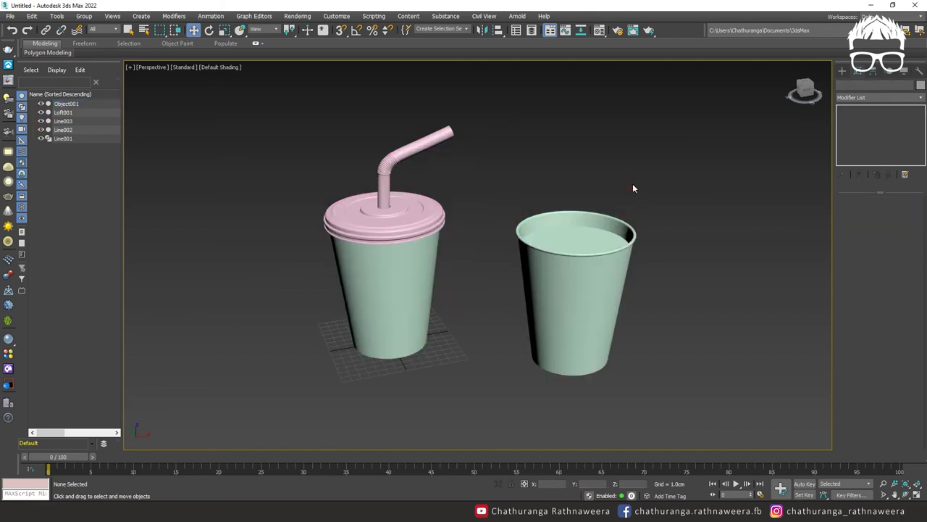
mouse_move(597, 184)
alt+middle_down()
mouse_move(583, 192)
mouse_move(595, 192)
alt+middle_up()
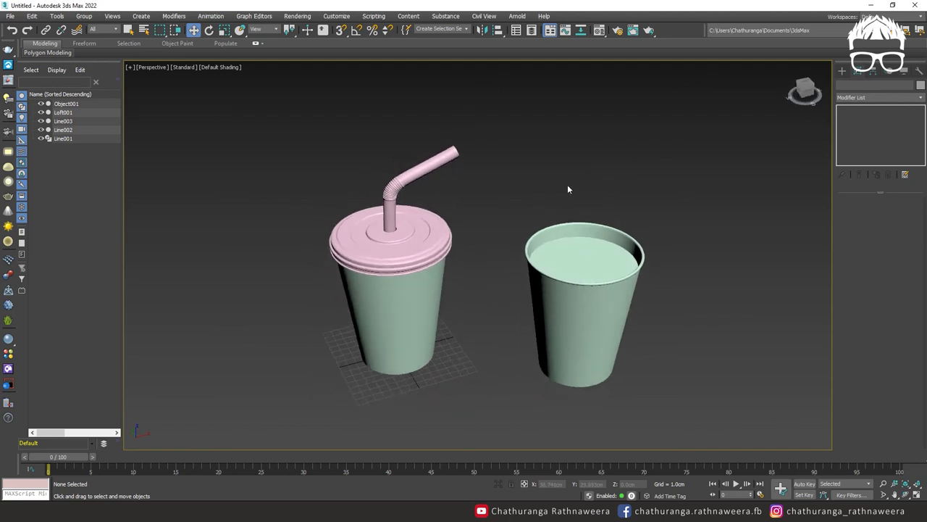